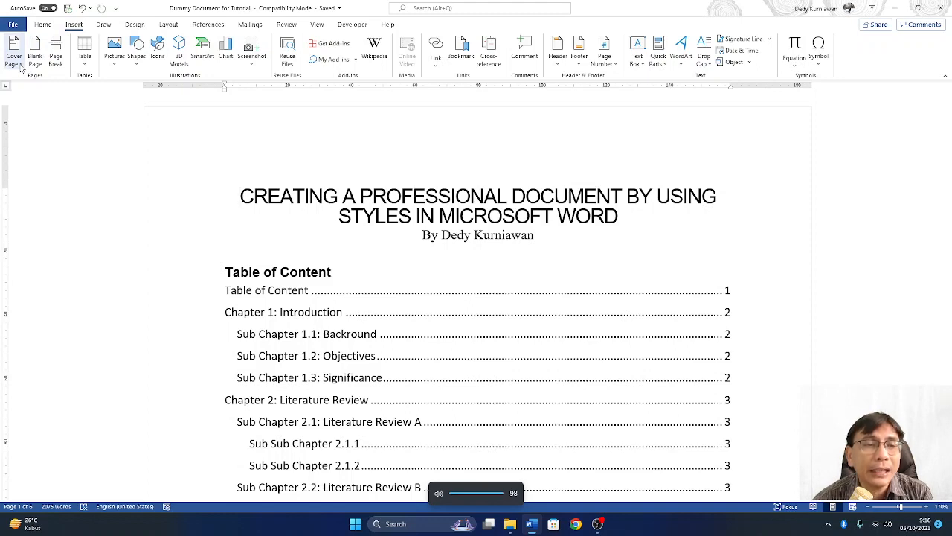
- Insert the built-in Facet cover page with its blue banner at the start of the report
{"action": "left_click", "coordinate": [21, 66]}
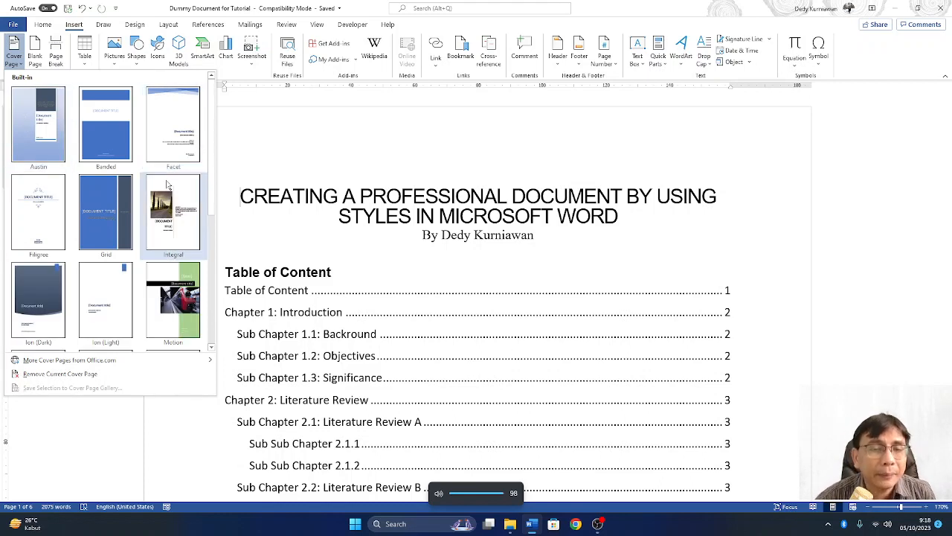
{"action": "scroll", "coordinate": [166, 187], "scroll_direction": "down", "scroll_amount": 3}
{"action": "scroll", "coordinate": [167, 190], "scroll_direction": "up", "scroll_amount": 3}
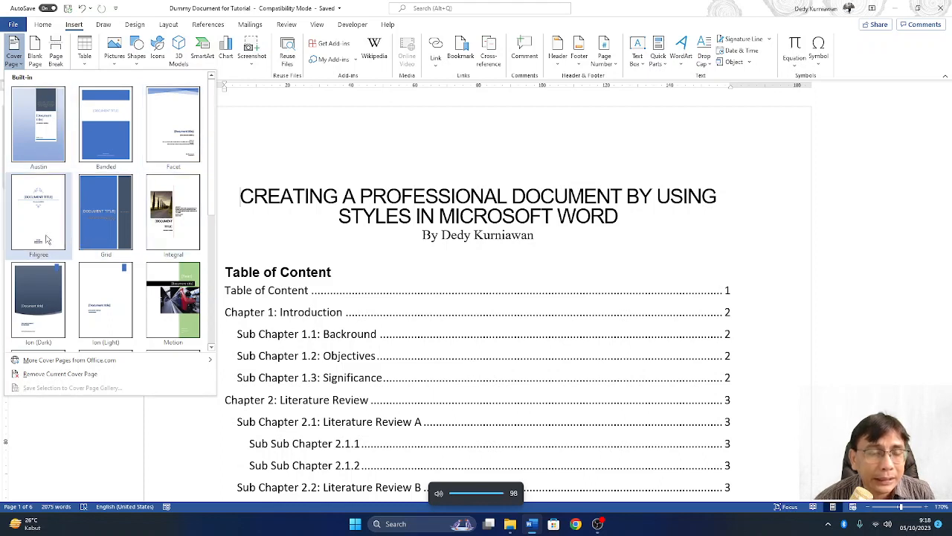
{"action": "scroll", "coordinate": [98, 290], "scroll_direction": "down", "scroll_amount": 3}
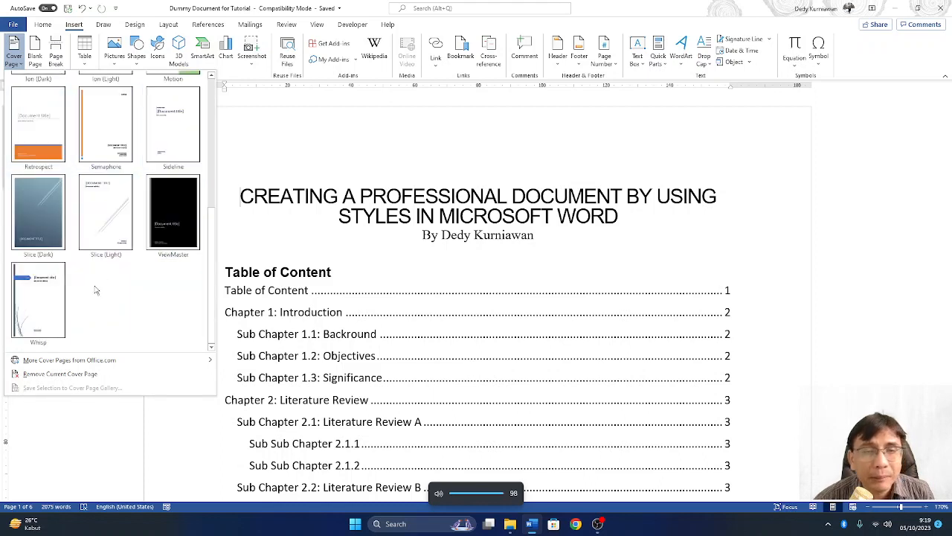
{"action": "scroll", "coordinate": [95, 291], "scroll_direction": "up", "scroll_amount": 3}
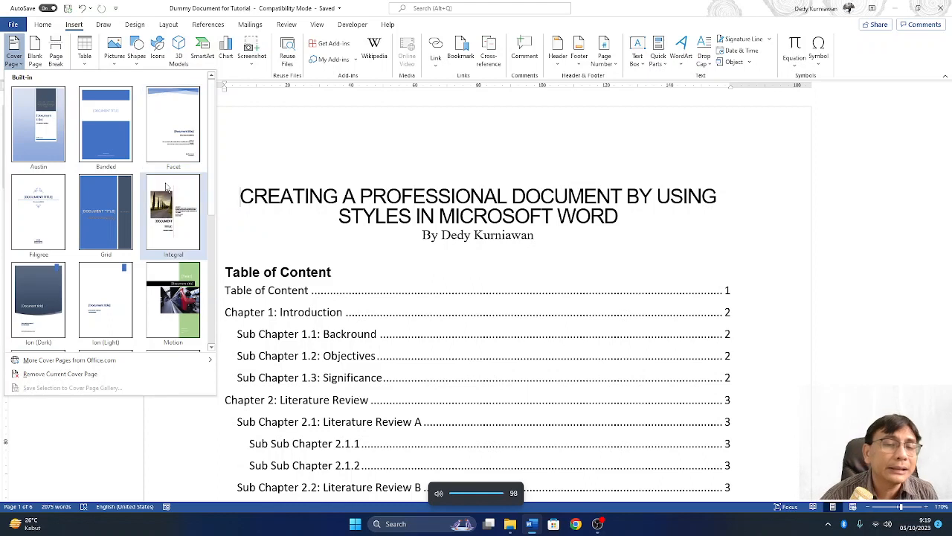
{"action": "scroll", "coordinate": [128, 214], "scroll_direction": "down", "scroll_amount": 3}
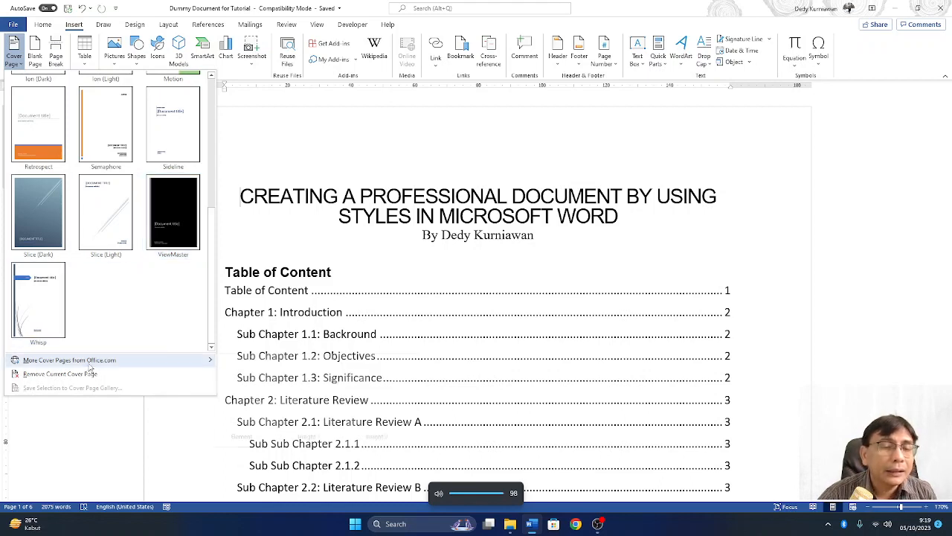
{"action": "mouse_move", "coordinate": [91, 366]}
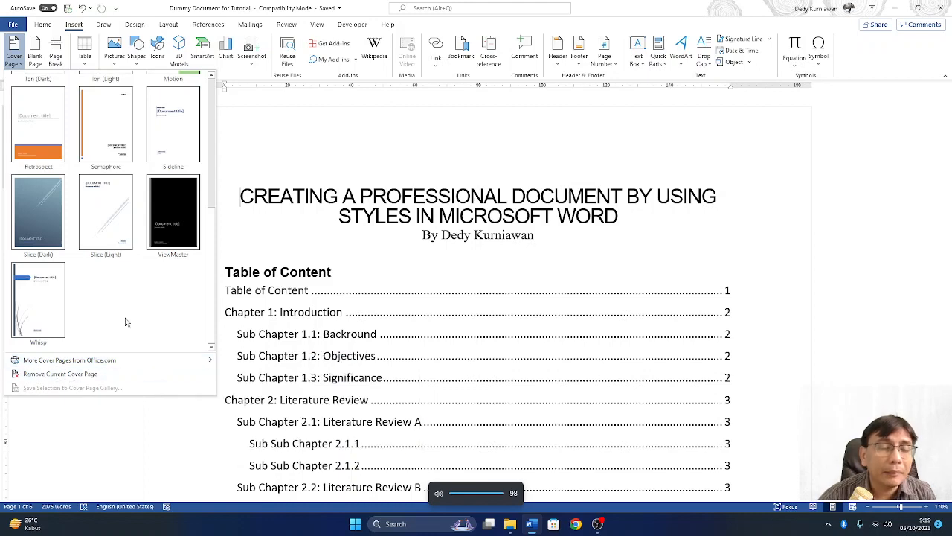
{"action": "scroll", "coordinate": [128, 318], "scroll_direction": "up", "scroll_amount": 5}
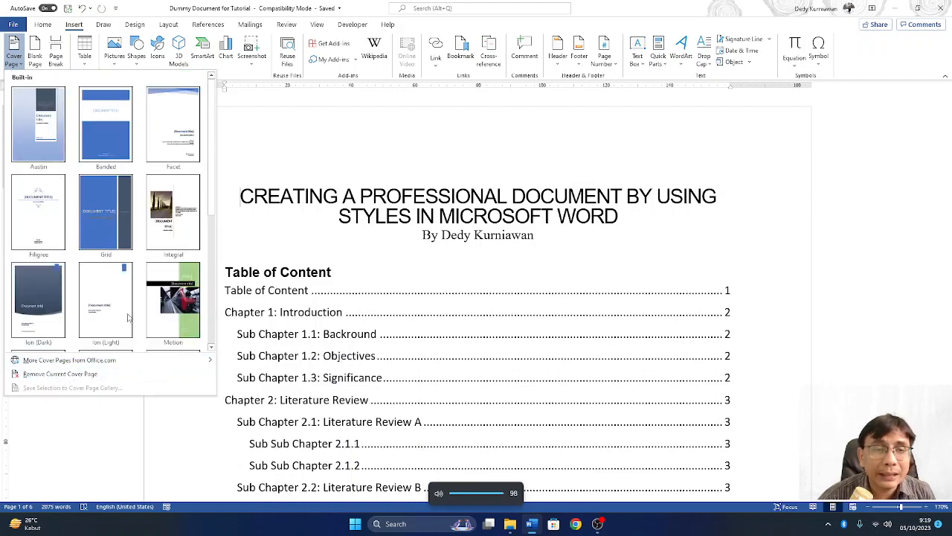
{"action": "left_click", "coordinate": [164, 119]}
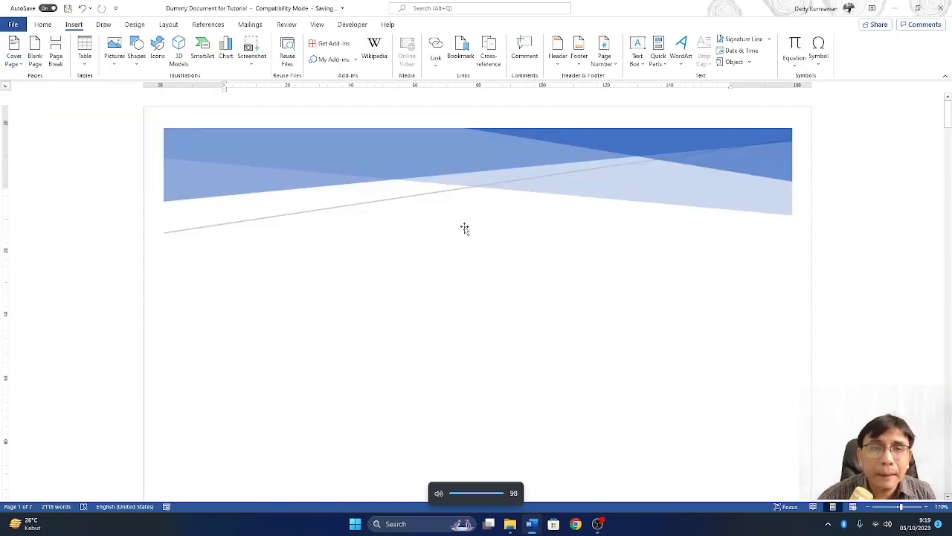
{"action": "scroll", "coordinate": [465, 228], "scroll_direction": "down", "scroll_amount": 5}
{"action": "scroll", "coordinate": [463, 229], "scroll_direction": "down", "scroll_amount": 10}
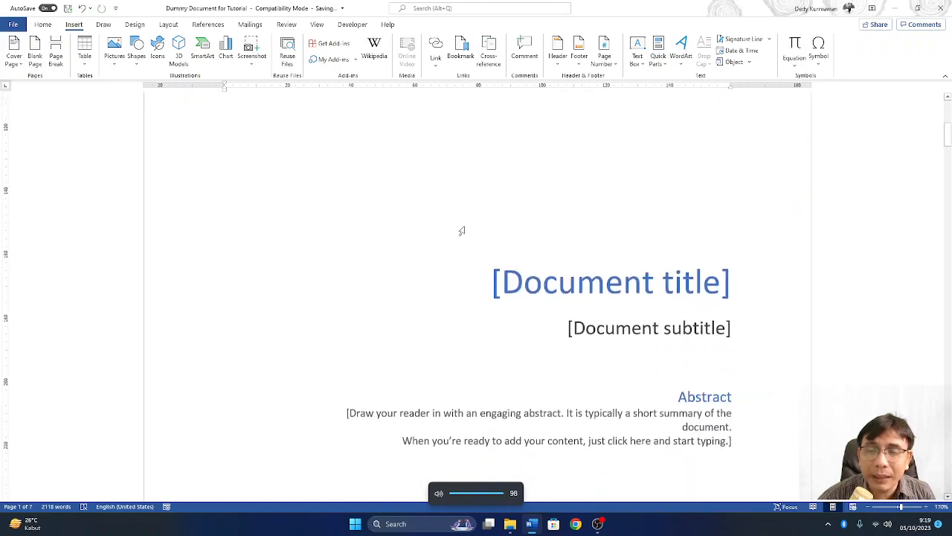
{"action": "scroll", "coordinate": [464, 226], "scroll_direction": "down", "scroll_amount": 10}
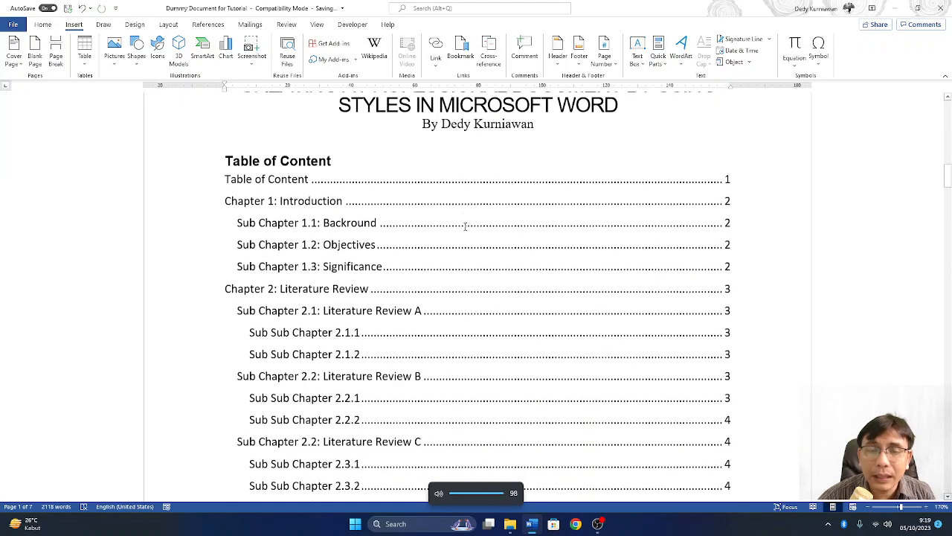
{"action": "scroll", "coordinate": [465, 226], "scroll_direction": "down", "scroll_amount": 2}
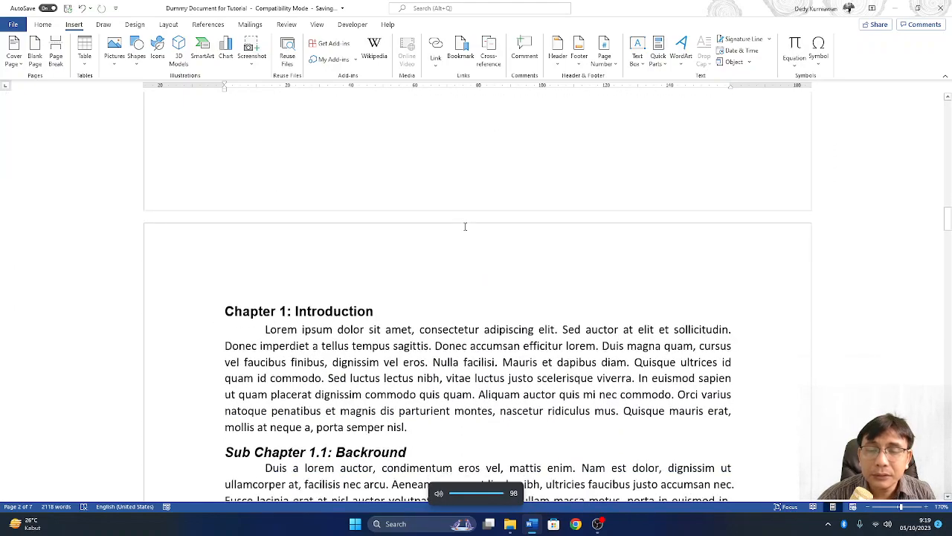
{"action": "scroll", "coordinate": [465, 226], "scroll_direction": "up", "scroll_amount": 10}
{"action": "scroll", "coordinate": [465, 226], "scroll_direction": "up", "scroll_amount": 15}
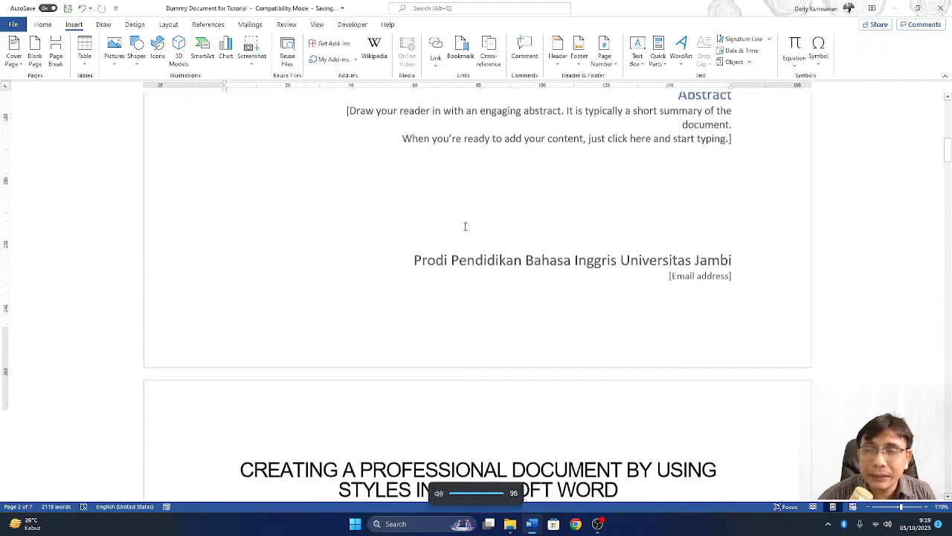
{"action": "scroll", "coordinate": [465, 226], "scroll_direction": "down", "scroll_amount": 6}
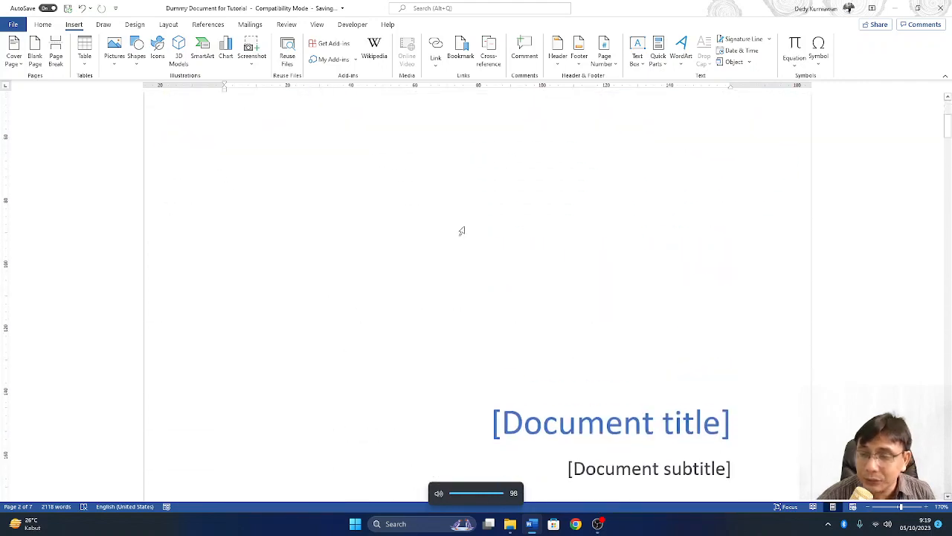
{"action": "scroll", "coordinate": [478, 237], "scroll_direction": "up", "scroll_amount": 6}
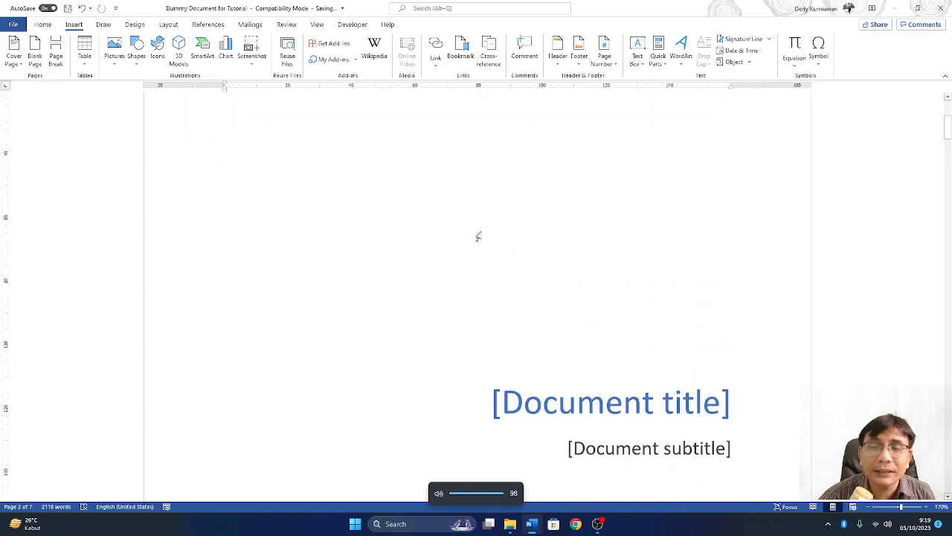
{"action": "scroll", "coordinate": [478, 236], "scroll_direction": "down", "scroll_amount": 6}
{"action": "scroll", "coordinate": [478, 237], "scroll_direction": "down", "scroll_amount": 3}
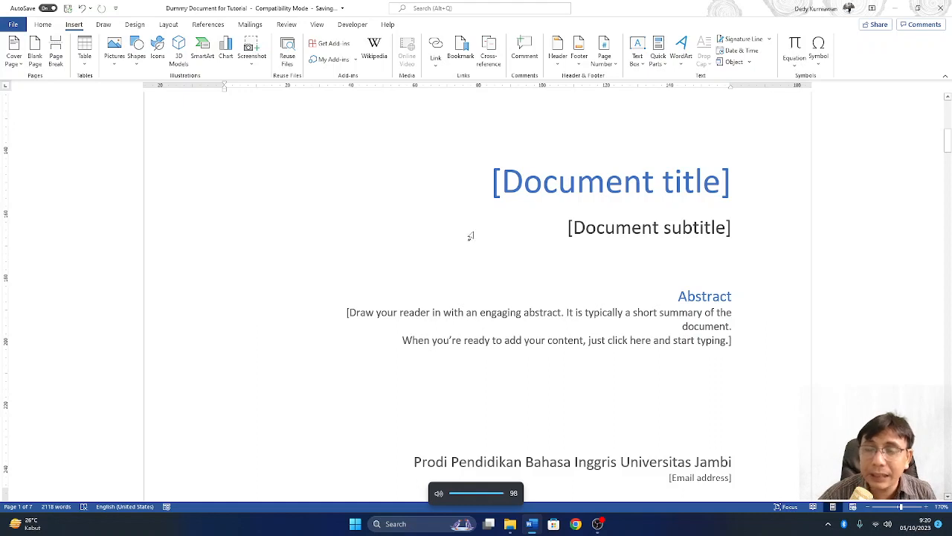
{"action": "scroll", "coordinate": [470, 236], "scroll_direction": "down", "scroll_amount": 3}
{"action": "scroll", "coordinate": [632, 269], "scroll_direction": "up", "scroll_amount": 4}
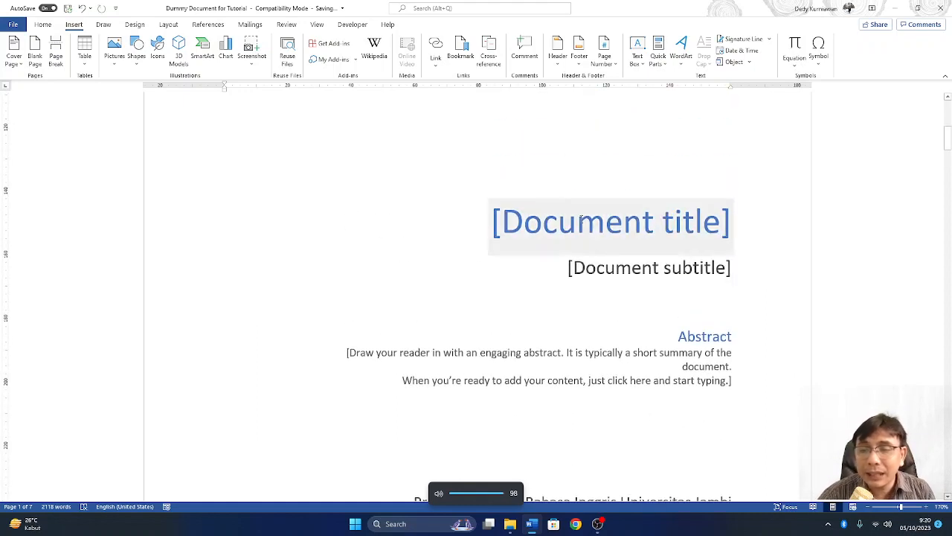
{"action": "left_click", "coordinate": [580, 223]}
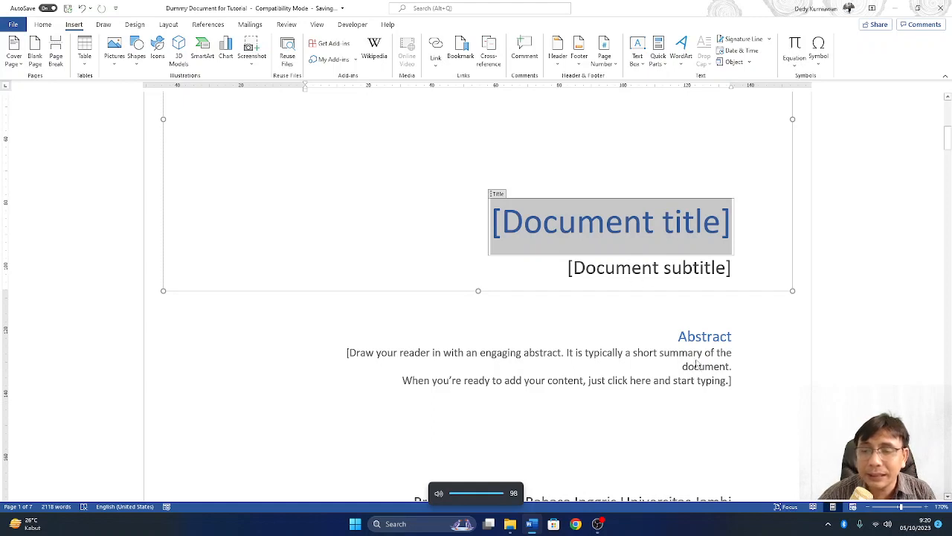
{"action": "left_click", "coordinate": [648, 267]}
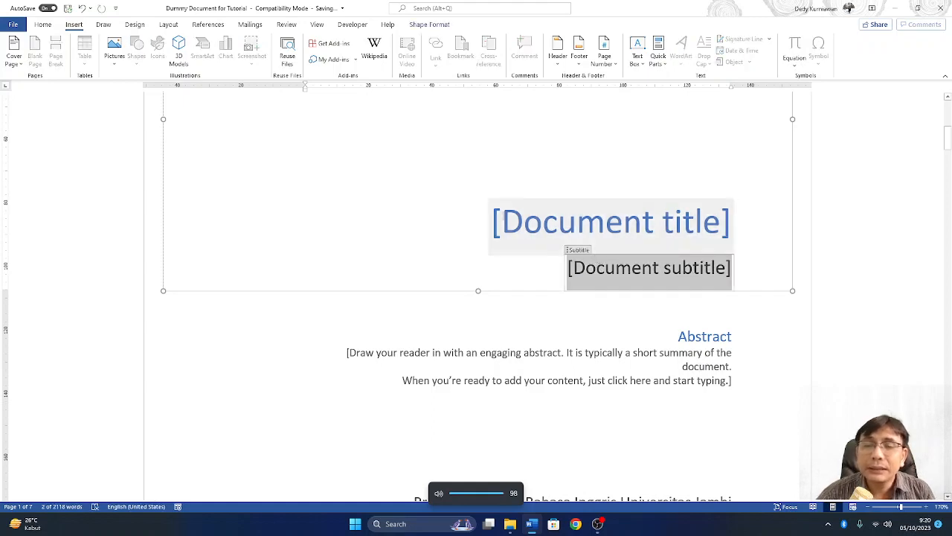
{"action": "left_click", "coordinate": [503, 219]}
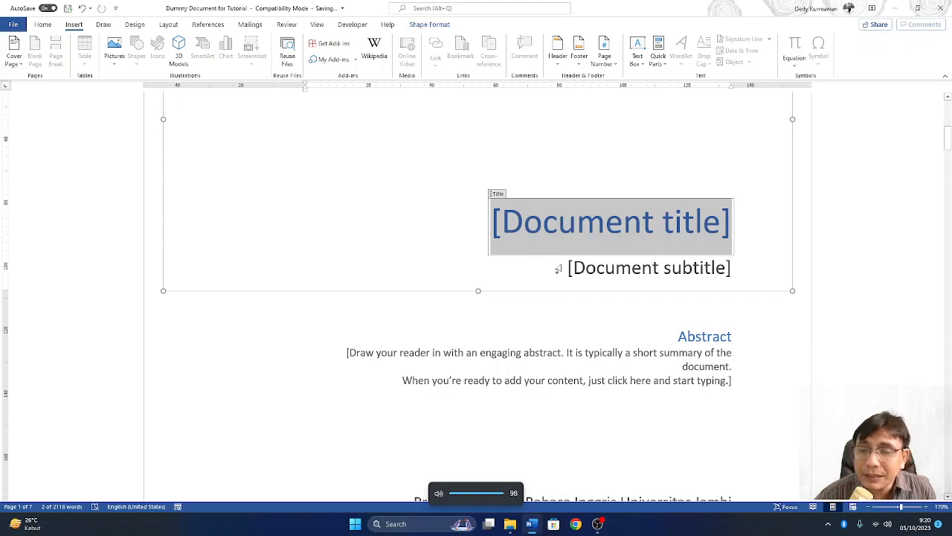
{"action": "scroll", "coordinate": [566, 268], "scroll_direction": "down", "scroll_amount": 6}
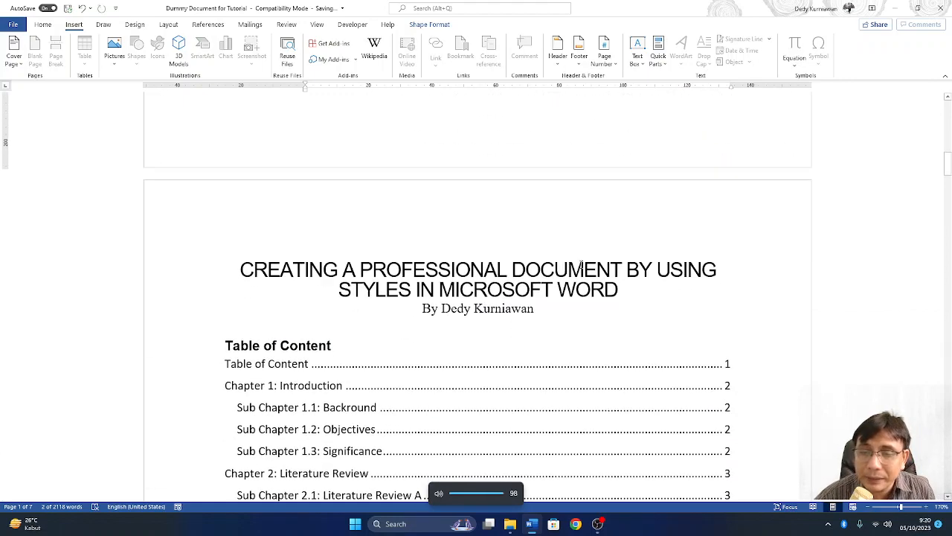
- Copy the report title from page two and paste it as plain text into the cover title placeholder
{"action": "left_click_drag", "start_coordinate": [242, 269], "coordinate": [622, 290]}
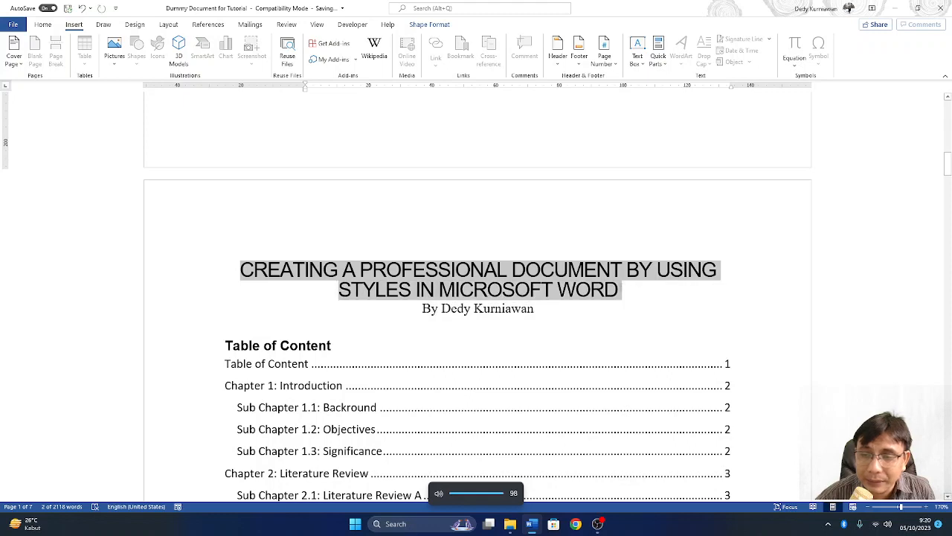
{"action": "right_click", "coordinate": [559, 281]}
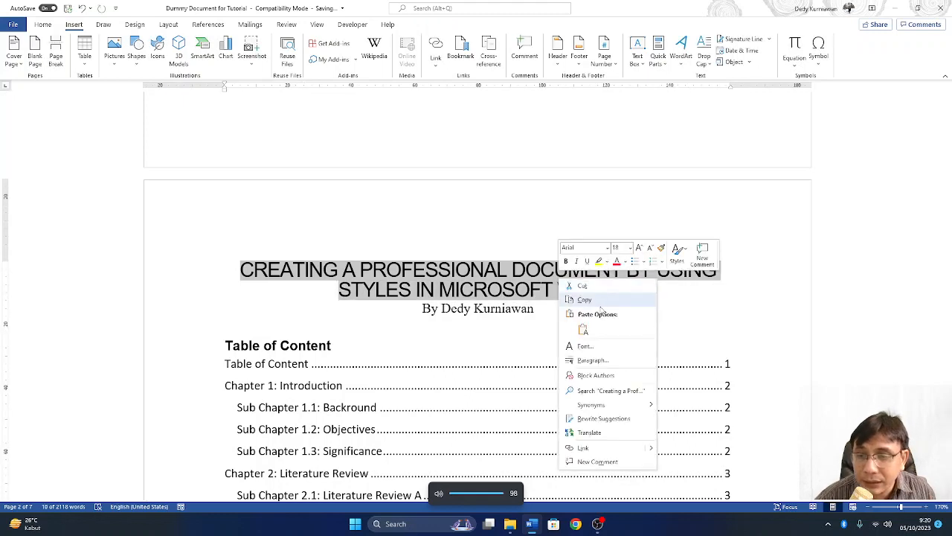
{"action": "left_click", "coordinate": [602, 301]}
{"action": "scroll", "coordinate": [605, 305], "scroll_direction": "up", "scroll_amount": 2}
{"action": "scroll", "coordinate": [605, 304], "scroll_direction": "up", "scroll_amount": 5}
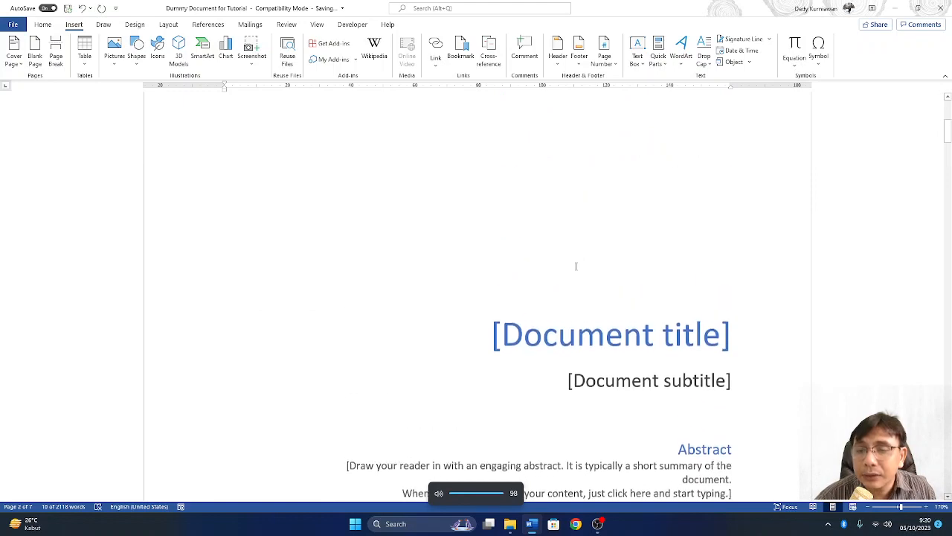
{"action": "left_click", "coordinate": [577, 339]}
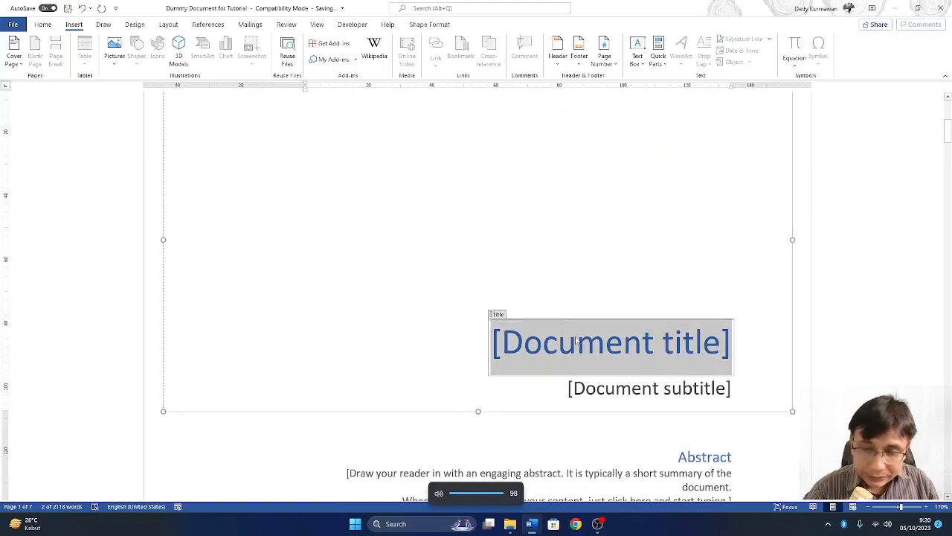
{"action": "key", "text": "Delete"}
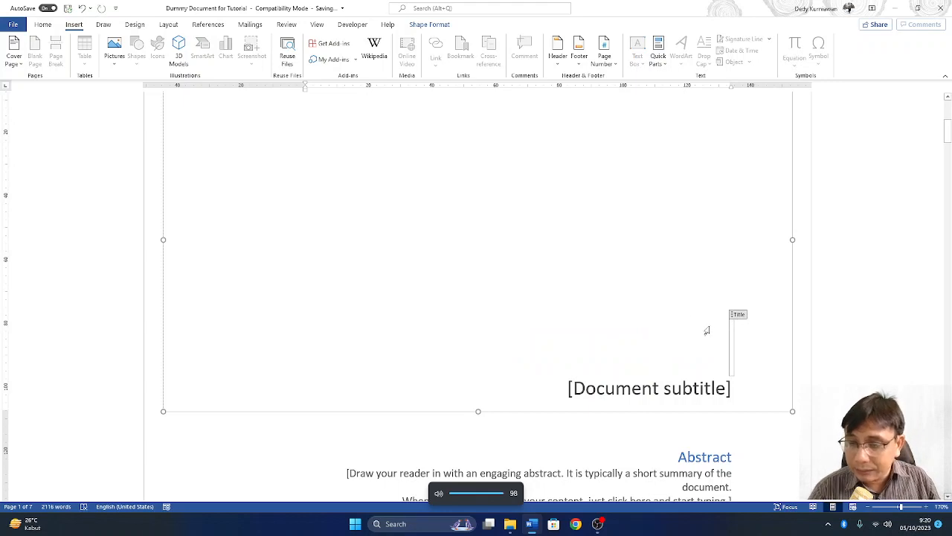
{"action": "right_click", "coordinate": [732, 340]}
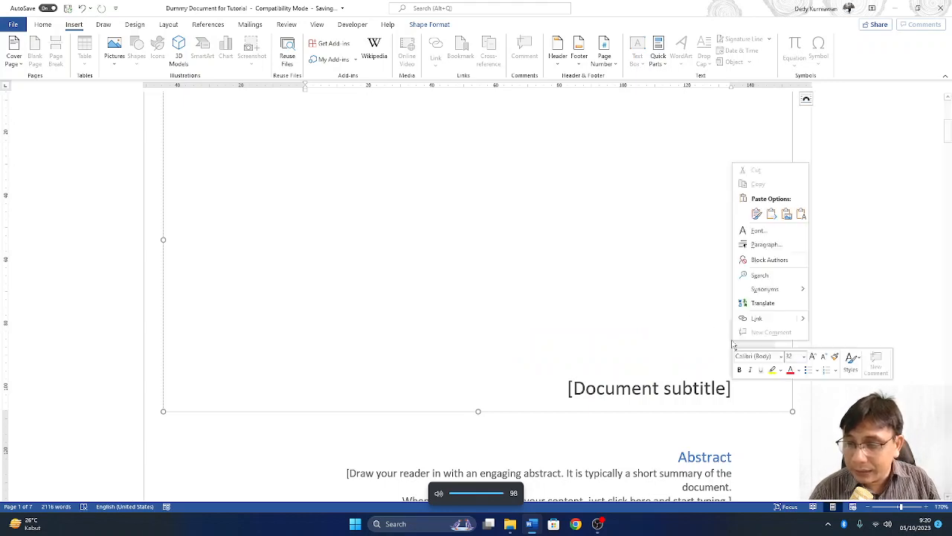
{"action": "left_click", "coordinate": [712, 341]}
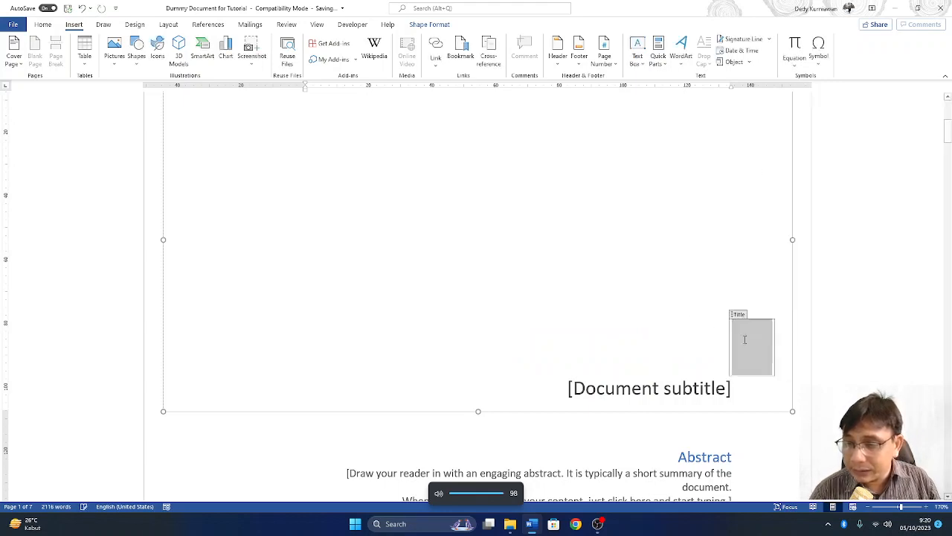
{"action": "right_click", "coordinate": [743, 339]}
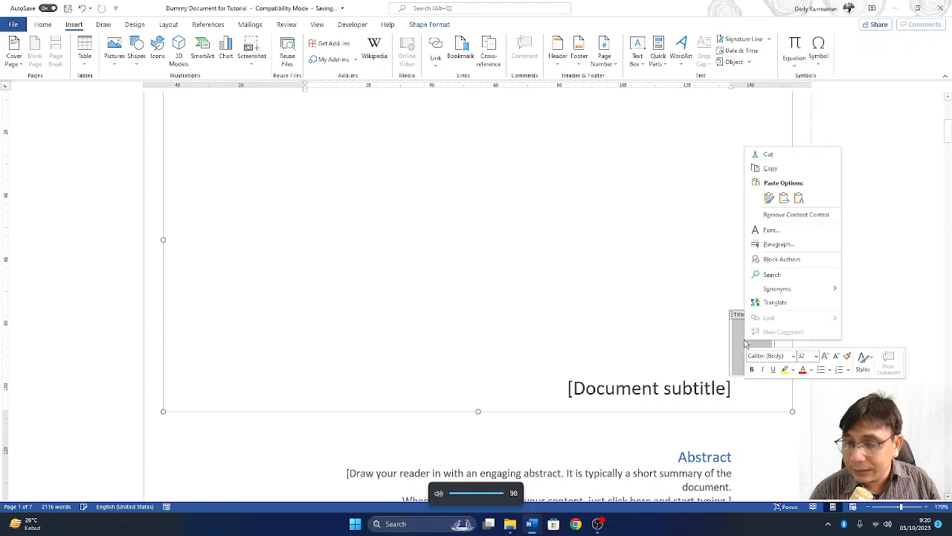
{"action": "left_click", "coordinate": [799, 198]}
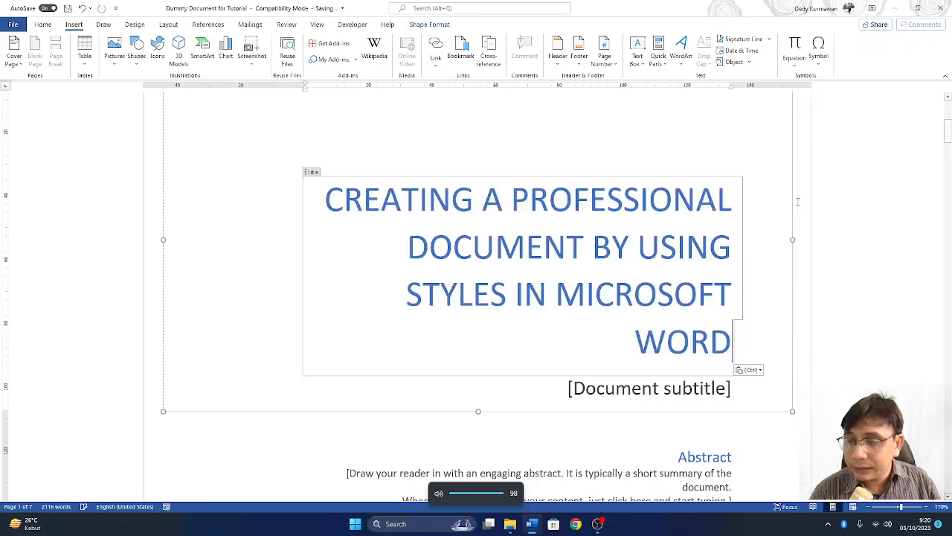
- Select the cover page's [Document subtitle] placeholder for replacement
{"action": "left_click", "coordinate": [259, 302]}
{"action": "left_click", "coordinate": [370, 150]}
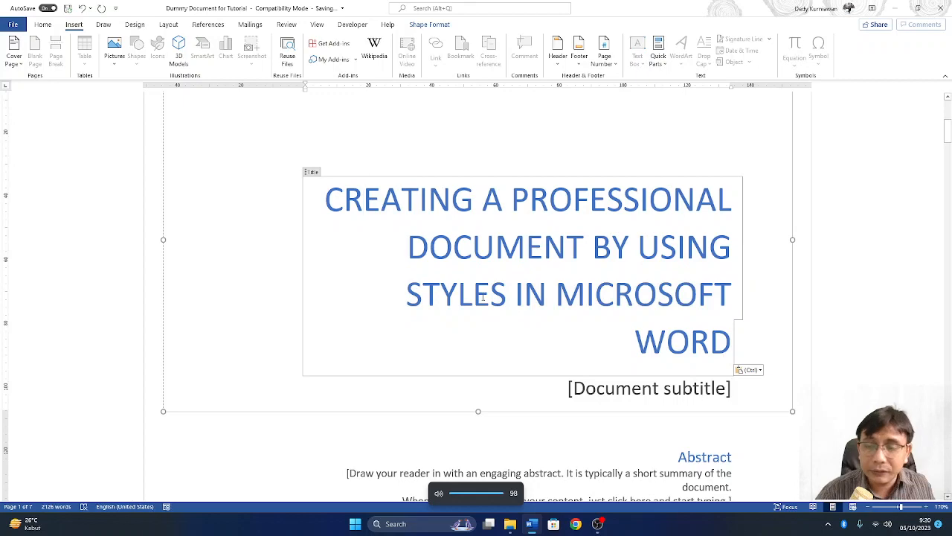
{"action": "scroll", "coordinate": [625, 311], "scroll_direction": "down", "scroll_amount": 2}
{"action": "left_click", "coordinate": [625, 311]}
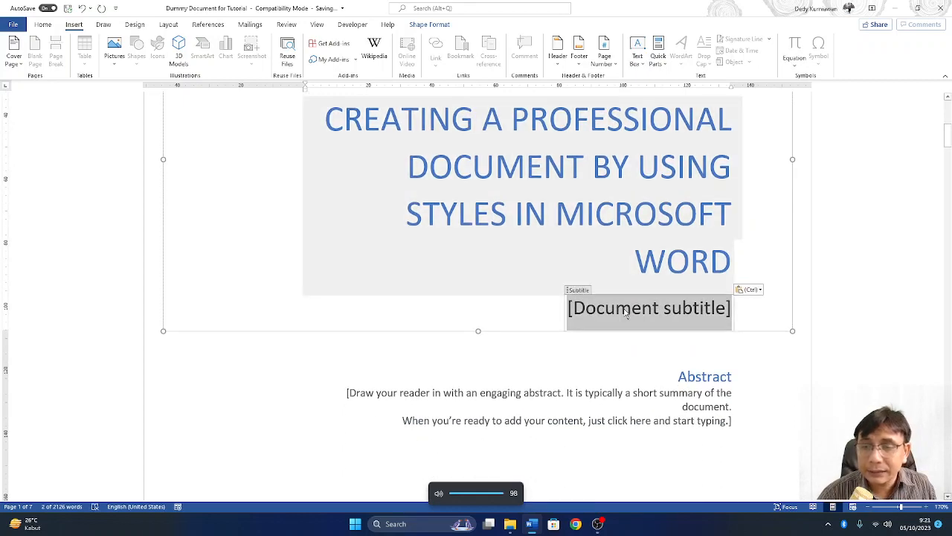
- Type a 'By' line with the author's full name into the cover subtitle, correcting typos
{"action": "scroll", "coordinate": [625, 311], "scroll_direction": "down", "scroll_amount": 8}
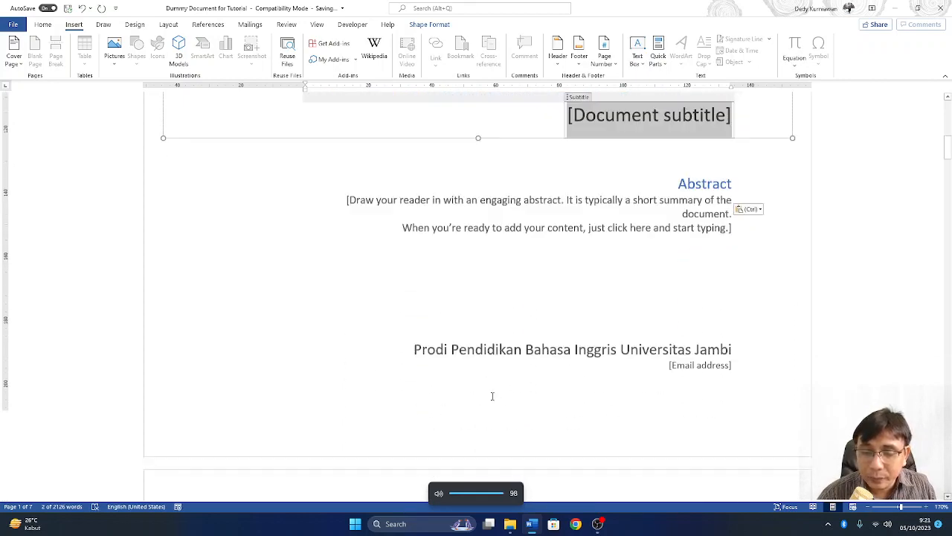
{"action": "scroll", "coordinate": [491, 396], "scroll_direction": "up", "scroll_amount": 7}
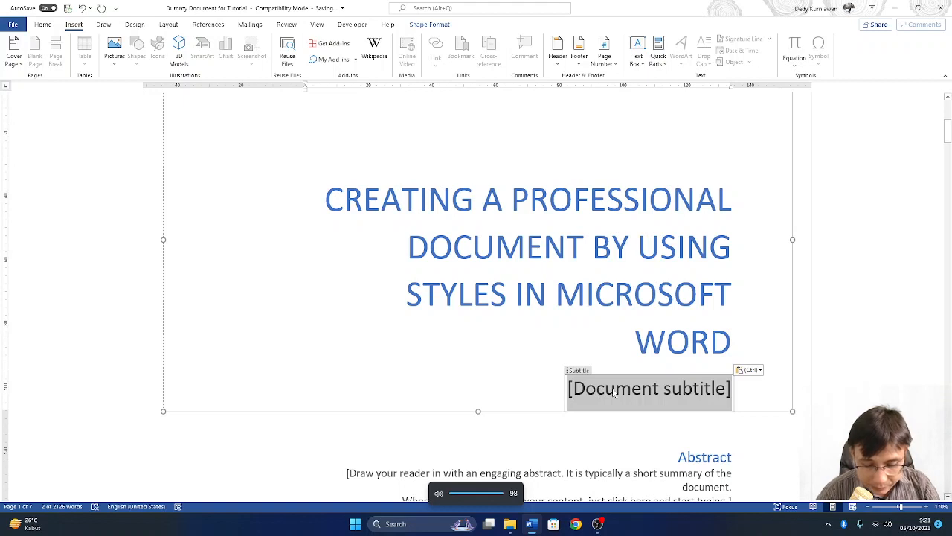
{"action": "left_click", "coordinate": [615, 392]}
{"action": "type", "text": "By"}
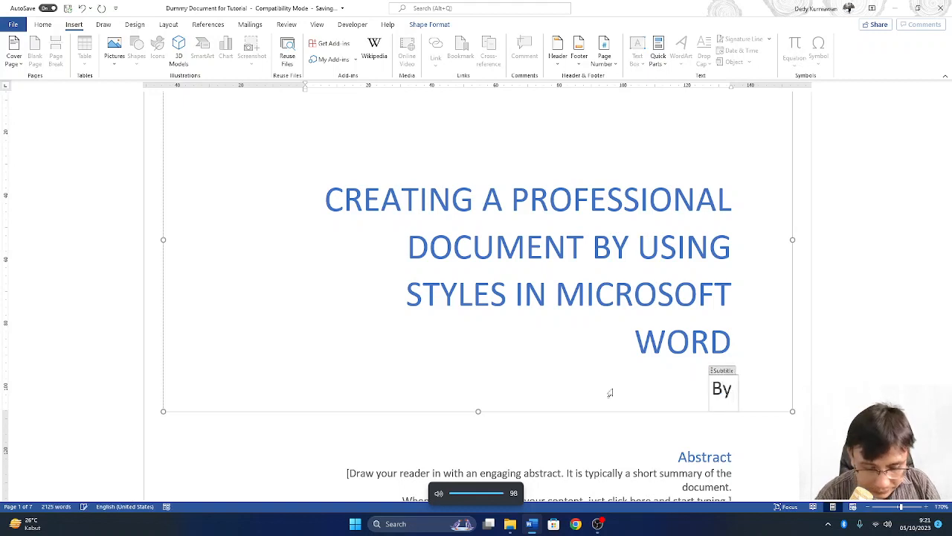
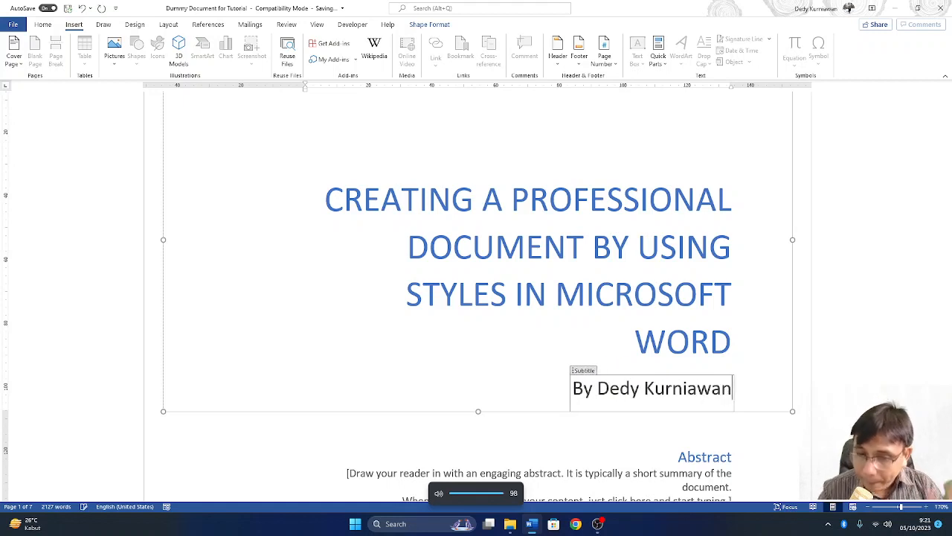
{"action": "scroll", "coordinate": [650, 375], "scroll_direction": "down", "scroll_amount": 6}
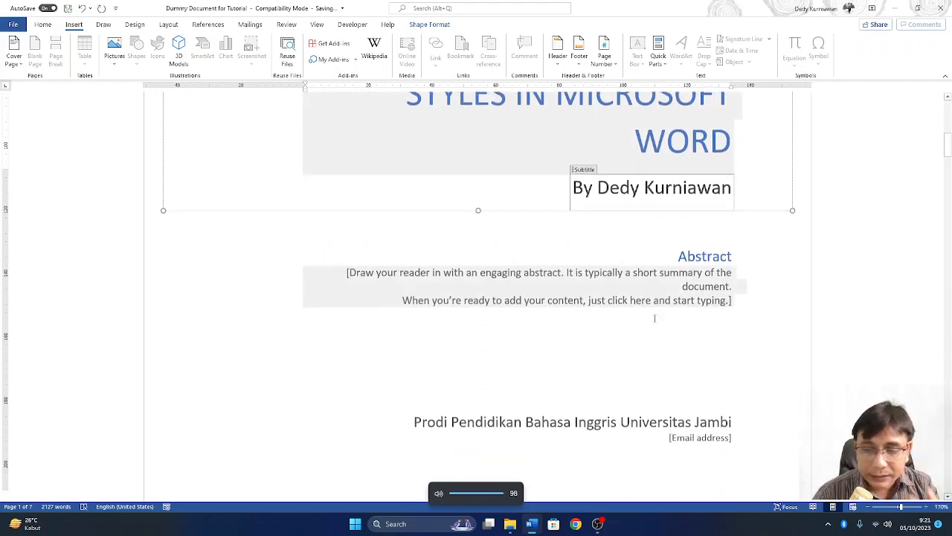
- Check the cover page's university affiliation line, stepping through its words
{"action": "left_click", "coordinate": [643, 383]}
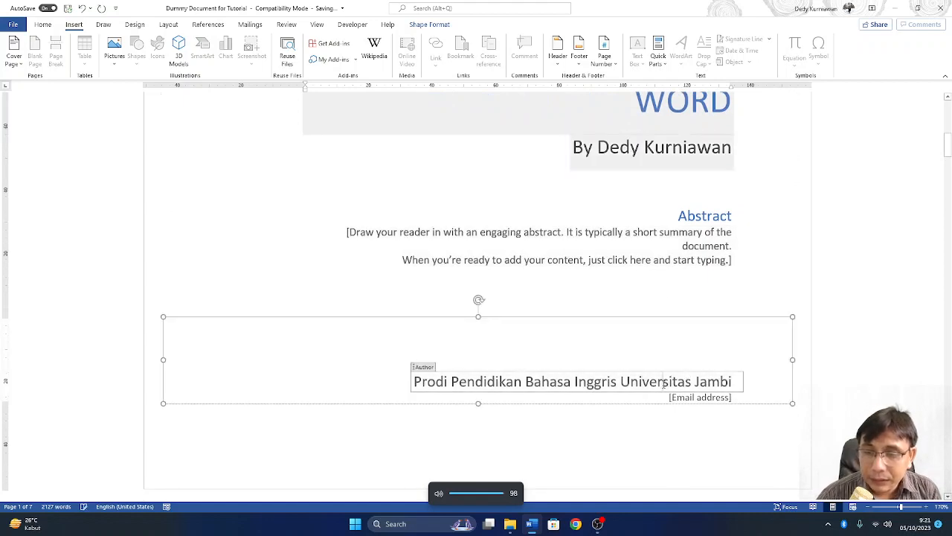
{"action": "left_click", "coordinate": [455, 381]}
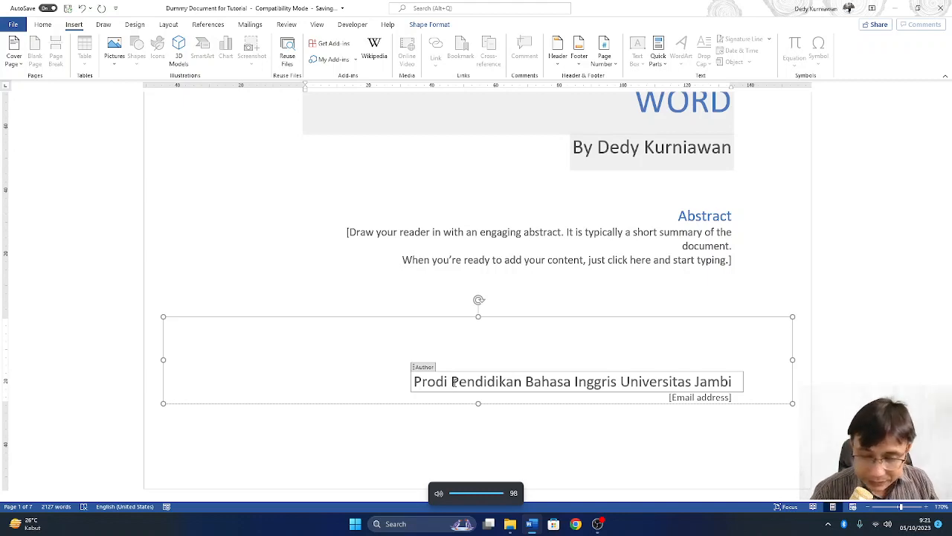
{"action": "key", "text": "Home"}
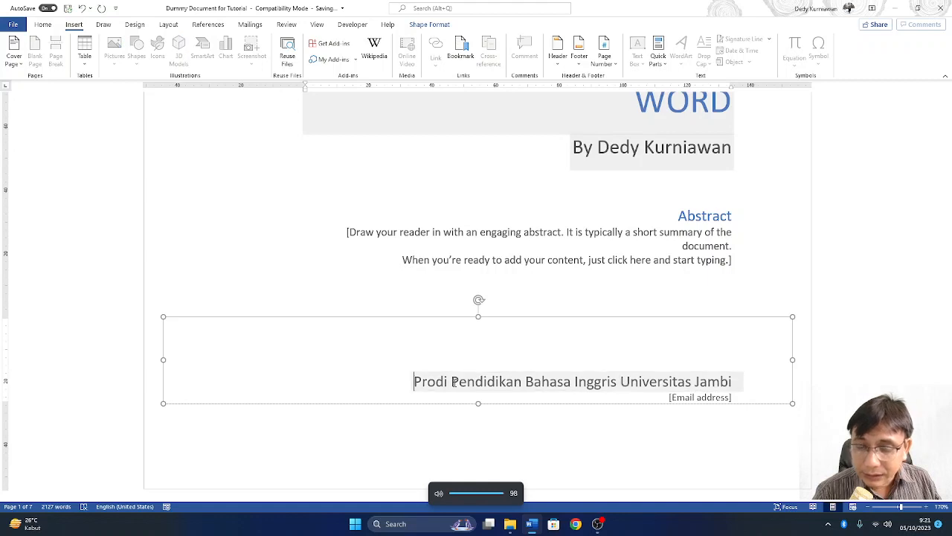
{"action": "key", "text": "ctrl+Right"}
{"action": "key", "text": "ctrl+Right"}
{"action": "key", "text": "ctrl+Right"}
{"action": "key", "text": "ctrl+Right"}
{"action": "key", "text": "ctrl+Right"}
{"action": "key", "text": "ctrl+Right"}
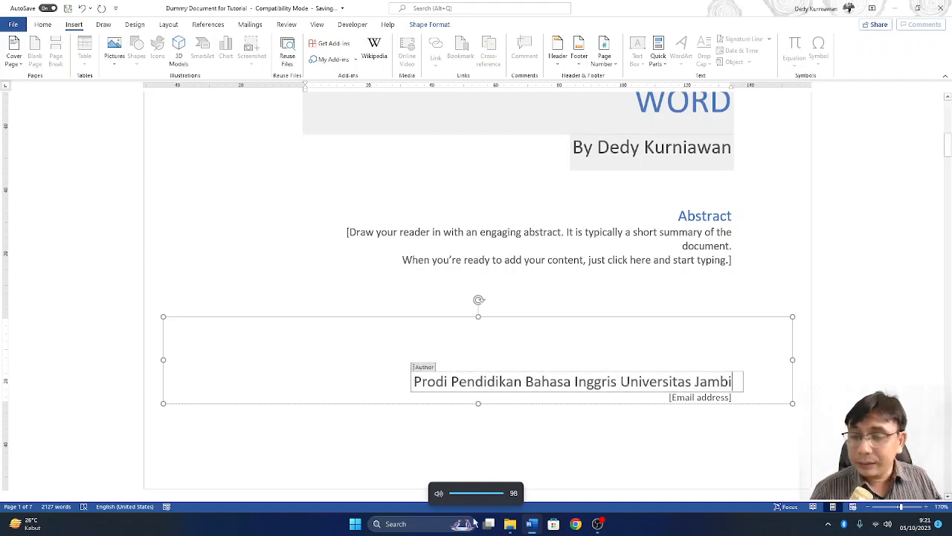
{"action": "left_click", "coordinate": [658, 419]}
{"action": "double_click", "coordinate": [644, 397]}
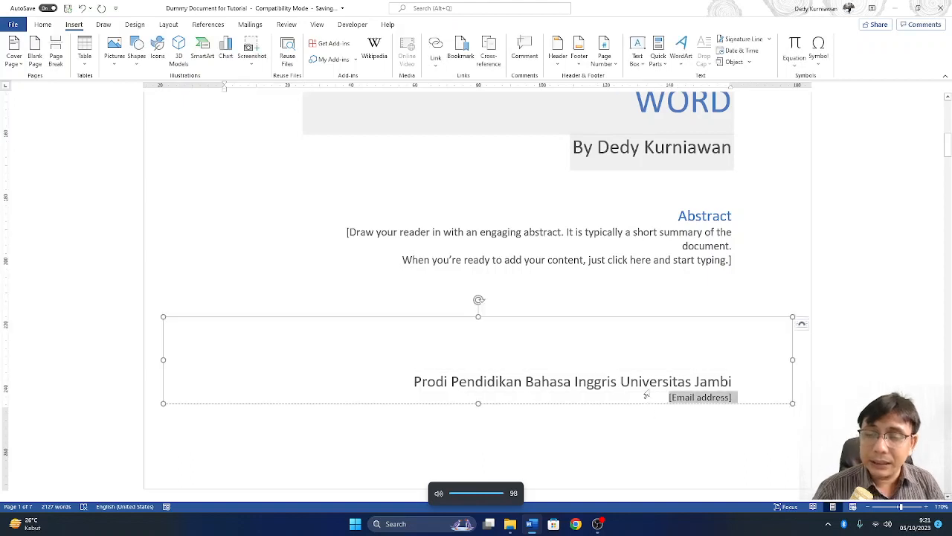
{"action": "left_click", "coordinate": [610, 382]}
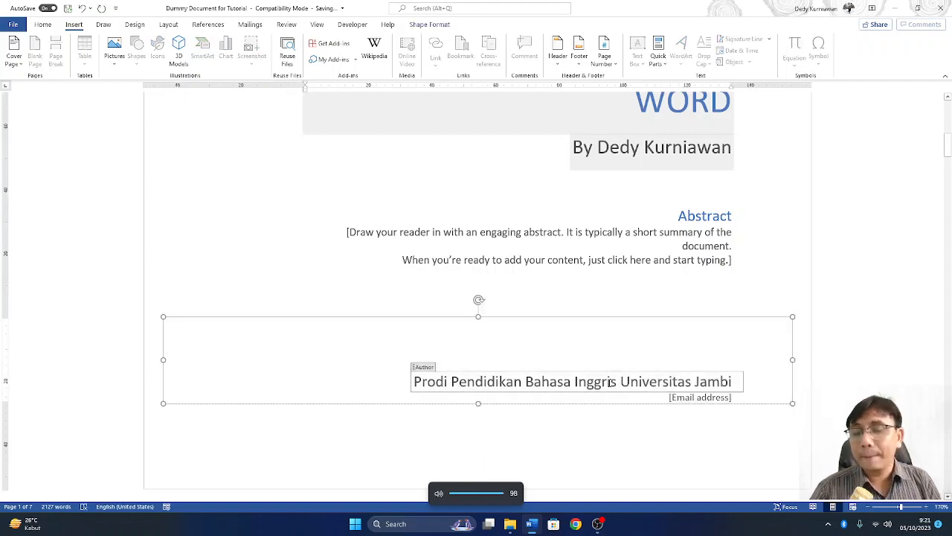
- Replace the [Email address] placeholder with the author's e-mail address, undoing a typo
{"action": "left_click", "coordinate": [700, 398]}
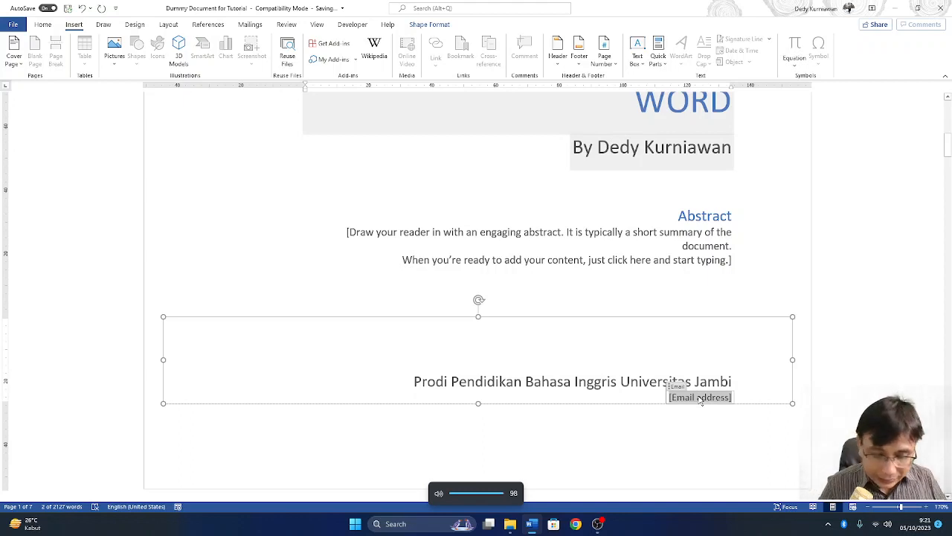
{"action": "key", "text": "Delete"}
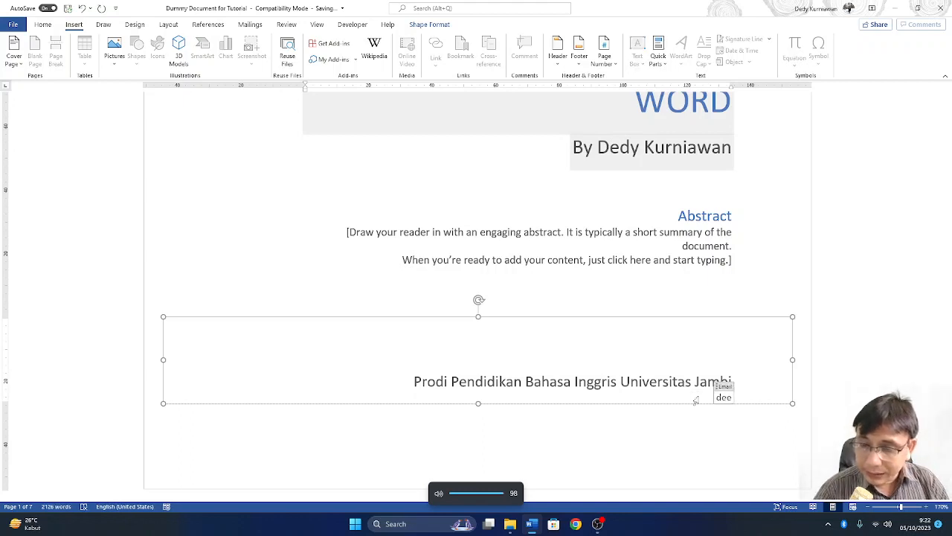
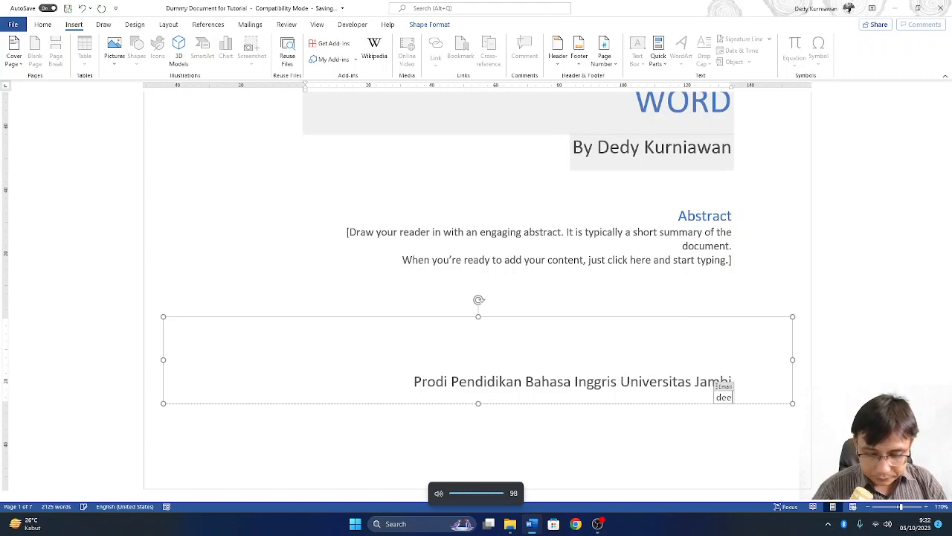
{"action": "key", "text": "ctrl+z"}
{"action": "key", "text": "ctrl+z"}
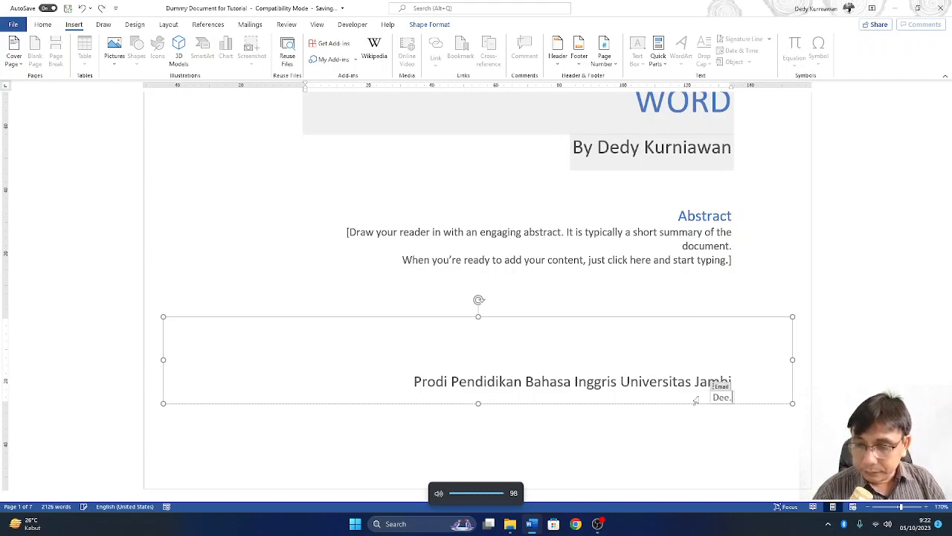
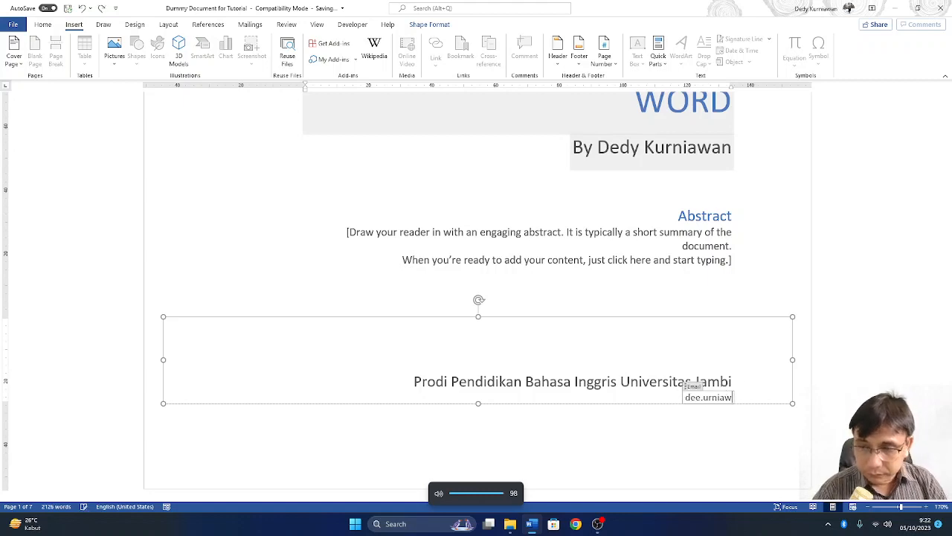
{"action": "key", "text": "BackSpace"}
{"action": "key", "text": "BackSpace"}
{"action": "key", "text": "BackSpace"}
{"action": "key", "text": "BackSpace"}
{"action": "key", "text": "BackSpace"}
{"action": "key", "text": "BackSpace"}
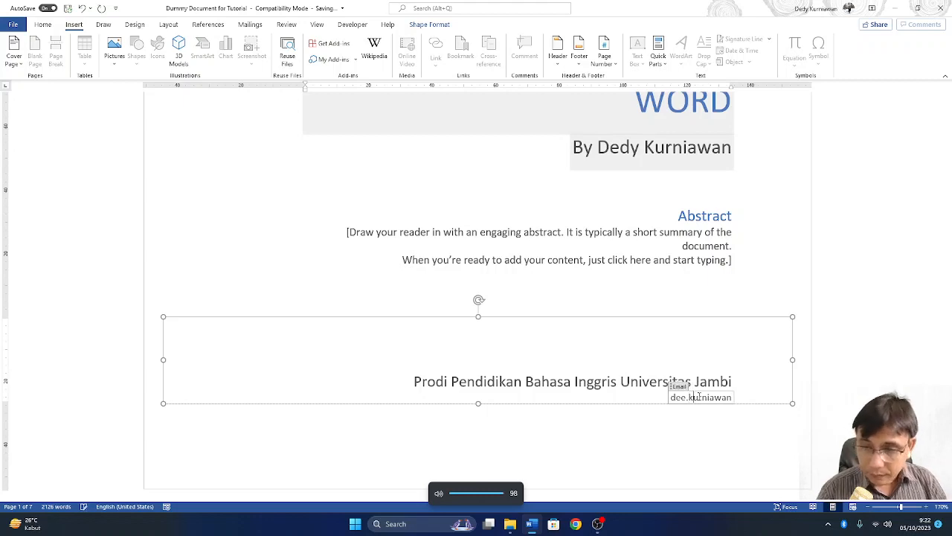
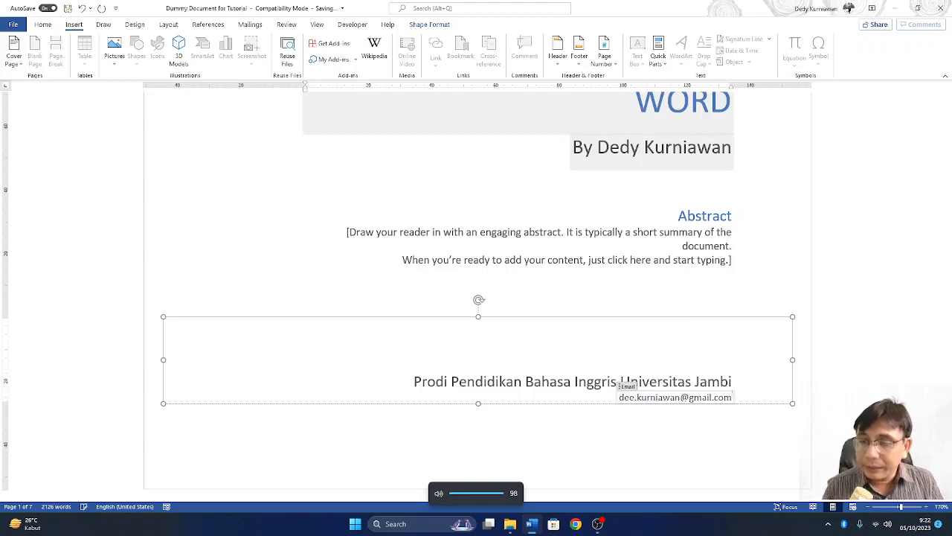
- Deselect the e-mail field and scroll through the finished cover page down to page 2
{"action": "left_click", "coordinate": [818, 377]}
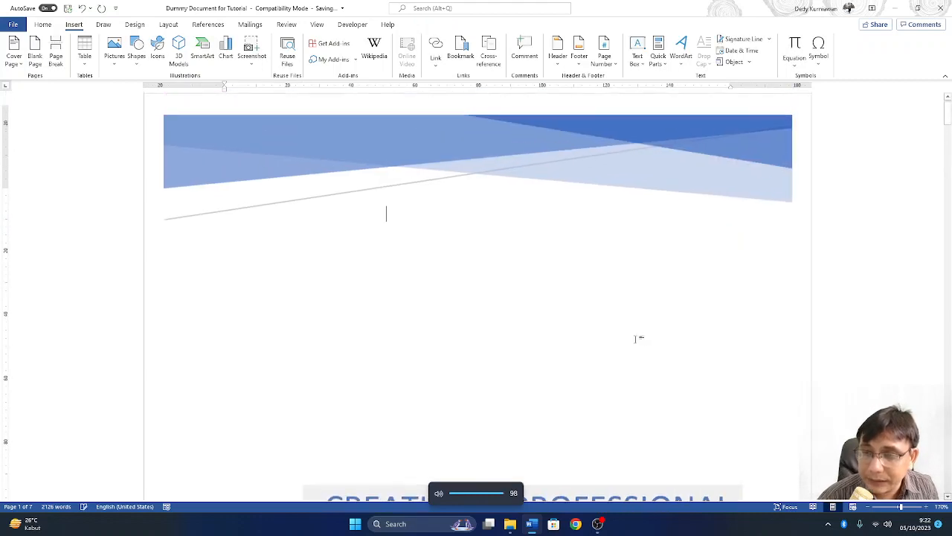
{"action": "scroll", "coordinate": [625, 339], "scroll_direction": "down", "scroll_amount": 1}
{"action": "scroll", "coordinate": [624, 338], "scroll_direction": "down", "scroll_amount": 2}
{"action": "scroll", "coordinate": [624, 357], "scroll_direction": "down", "scroll_amount": 3}
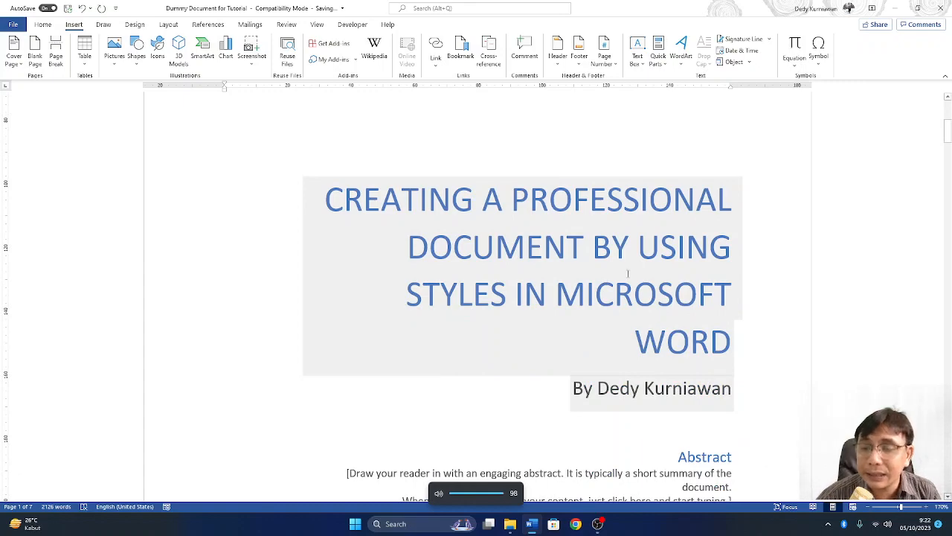
{"action": "scroll", "coordinate": [628, 274], "scroll_direction": "down", "scroll_amount": 2}
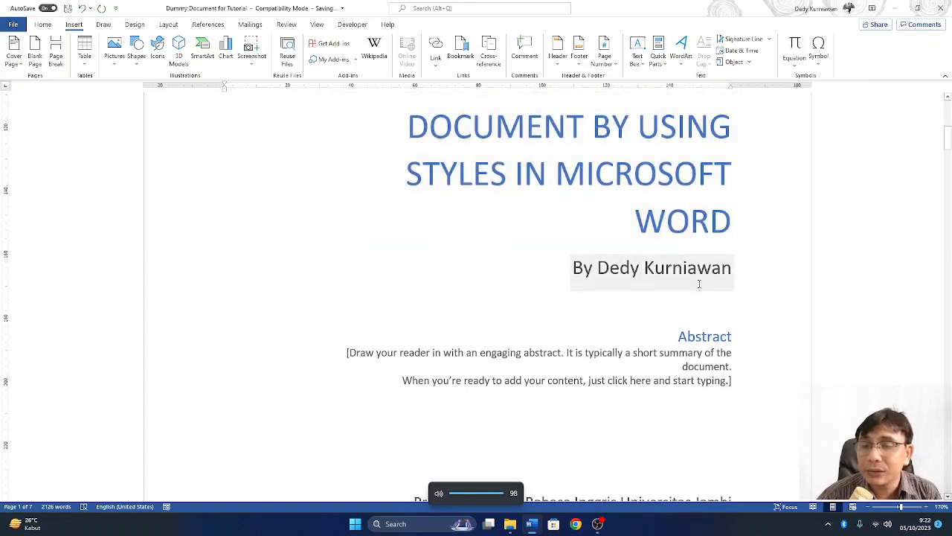
{"action": "scroll", "coordinate": [699, 283], "scroll_direction": "up", "scroll_amount": 2}
{"action": "scroll", "coordinate": [698, 283], "scroll_direction": "down", "scroll_amount": 4}
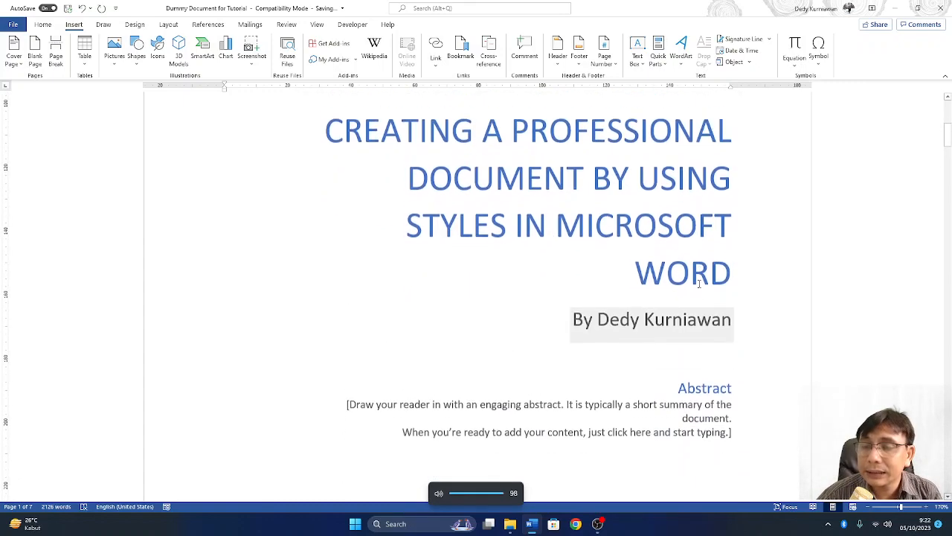
{"action": "scroll", "coordinate": [699, 283], "scroll_direction": "up", "scroll_amount": 3}
{"action": "scroll", "coordinate": [714, 297], "scroll_direction": "down", "scroll_amount": 4}
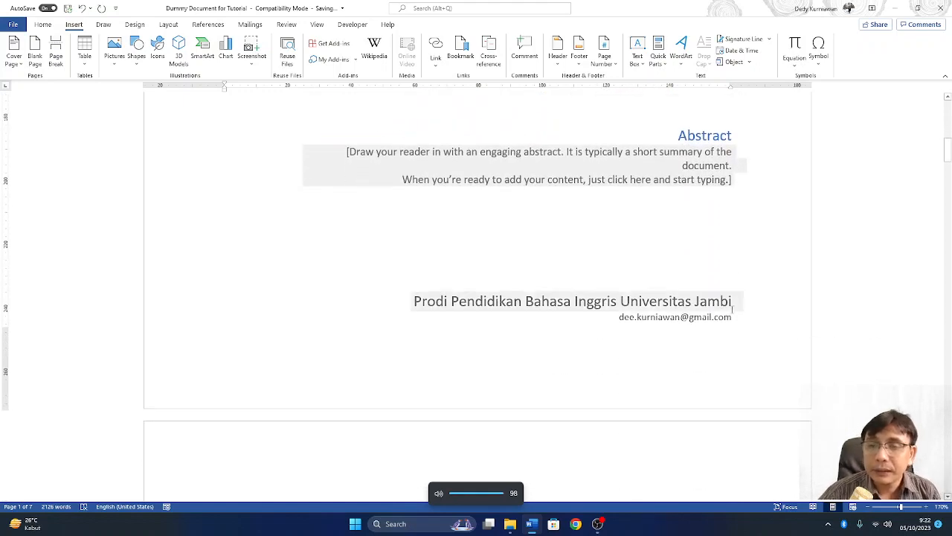
{"action": "scroll", "coordinate": [648, 234], "scroll_direction": "up", "scroll_amount": 3}
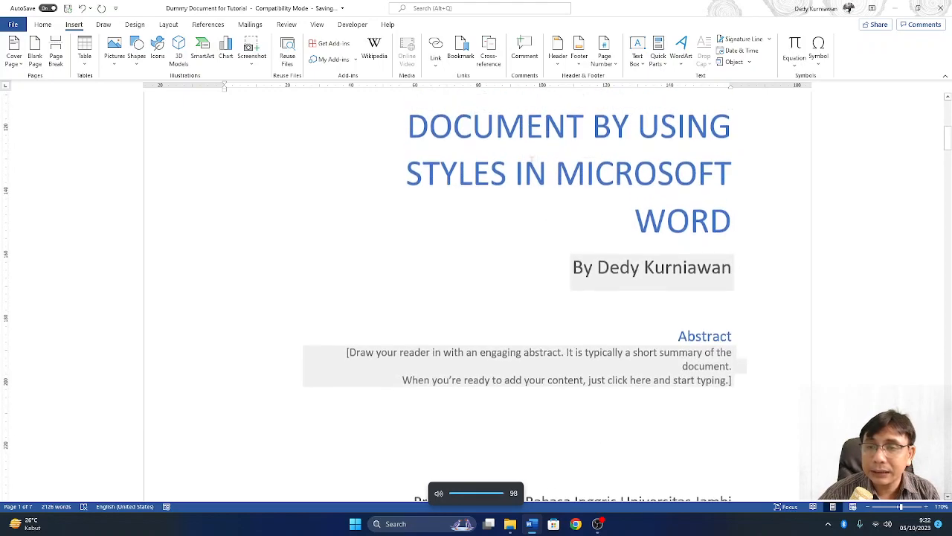
{"action": "scroll", "coordinate": [626, 178], "scroll_direction": "down", "scroll_amount": 6}
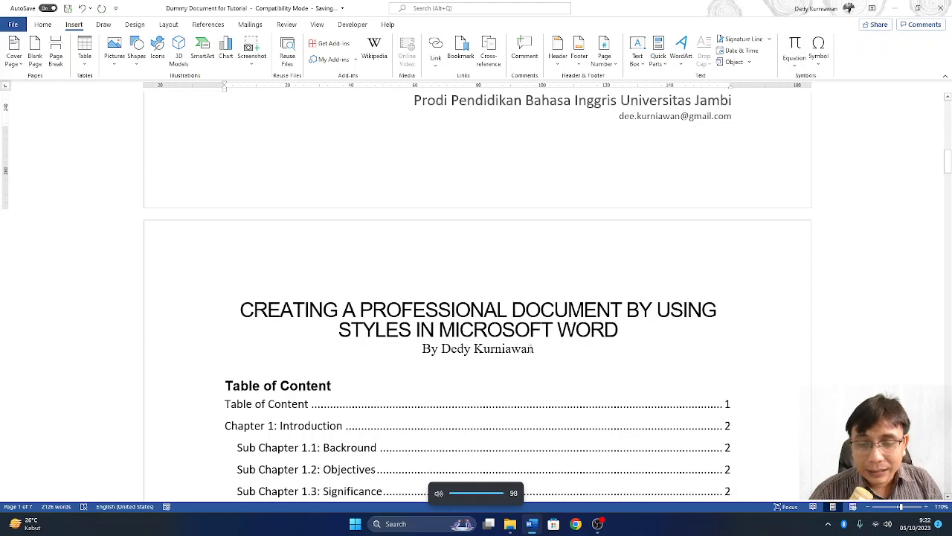
- Delete page 2's old title and author lines, leaving a blank line above Table of Content
{"action": "left_click", "coordinate": [224, 312], "text": "shift"}
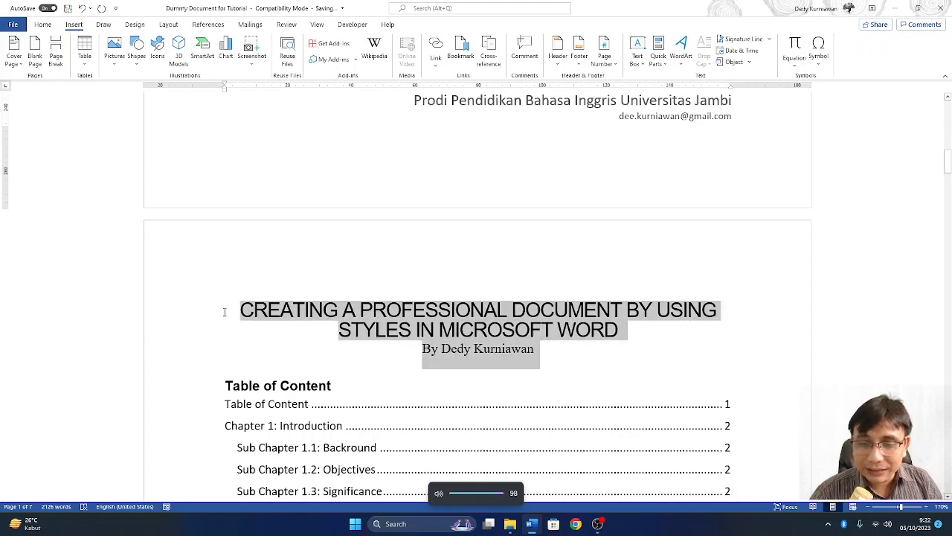
{"action": "key", "text": "Delete"}
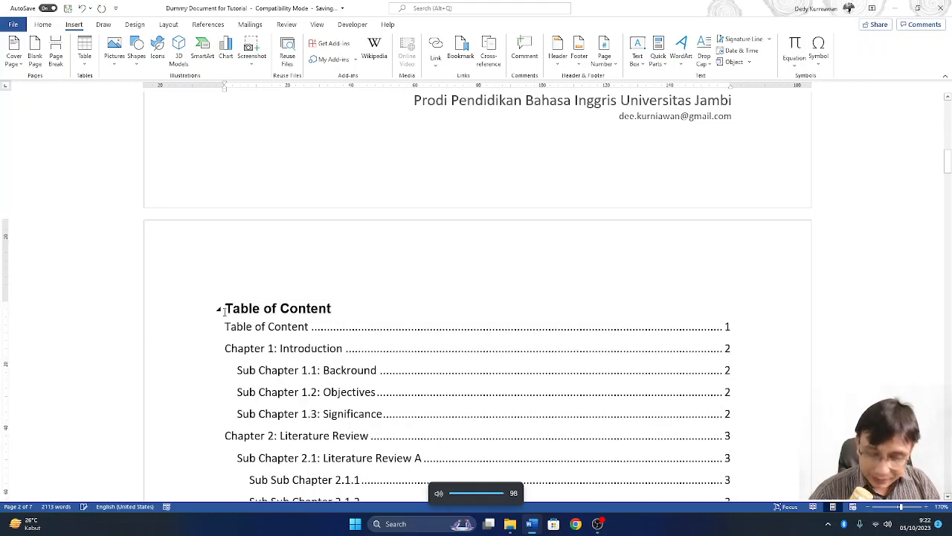
{"action": "key", "text": "Return"}
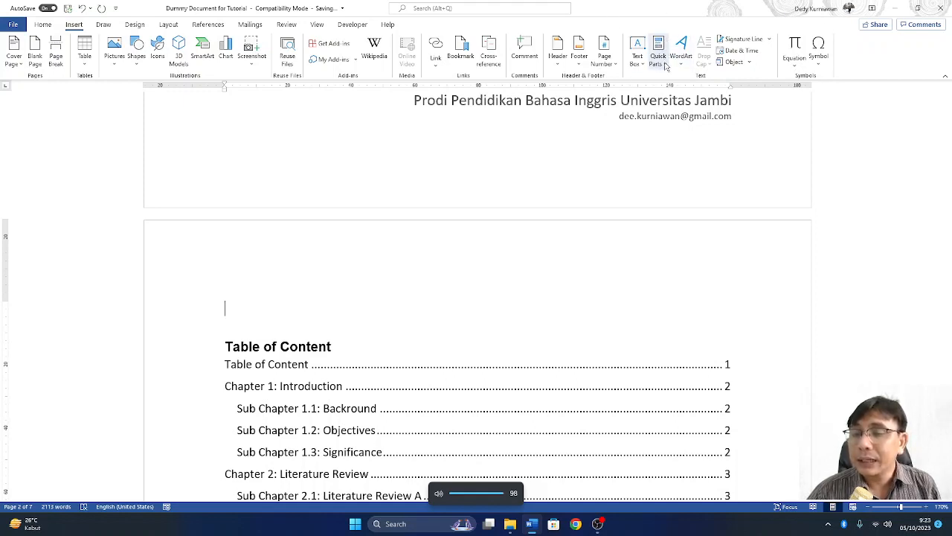
- Insert the Title document property from Quick Parts above Table of Content on page 2
{"action": "left_click", "coordinate": [666, 64]}
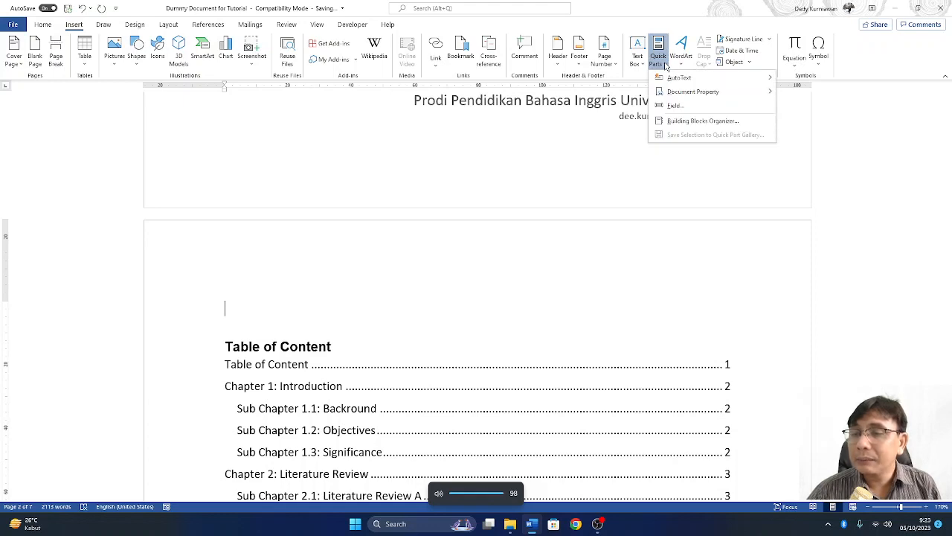
{"action": "mouse_move", "coordinate": [673, 96]}
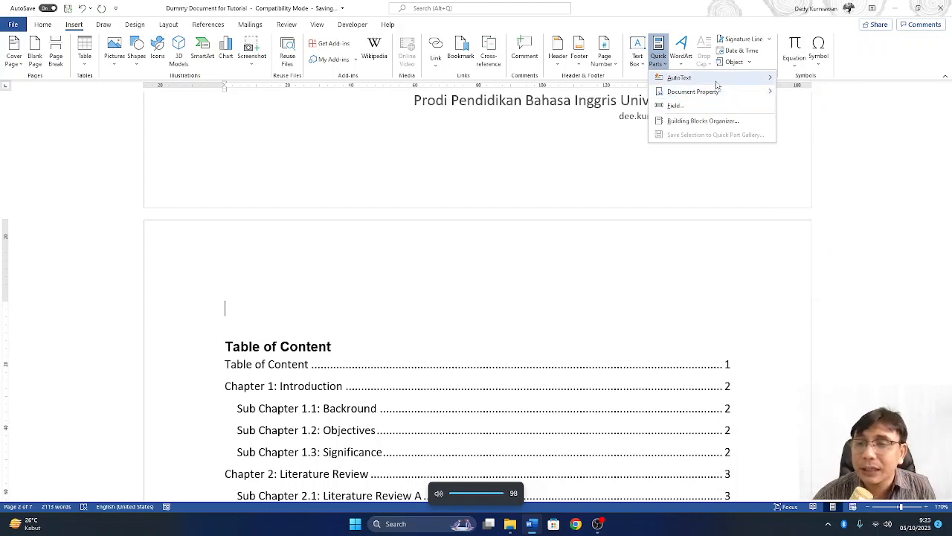
{"action": "mouse_move", "coordinate": [722, 99]}
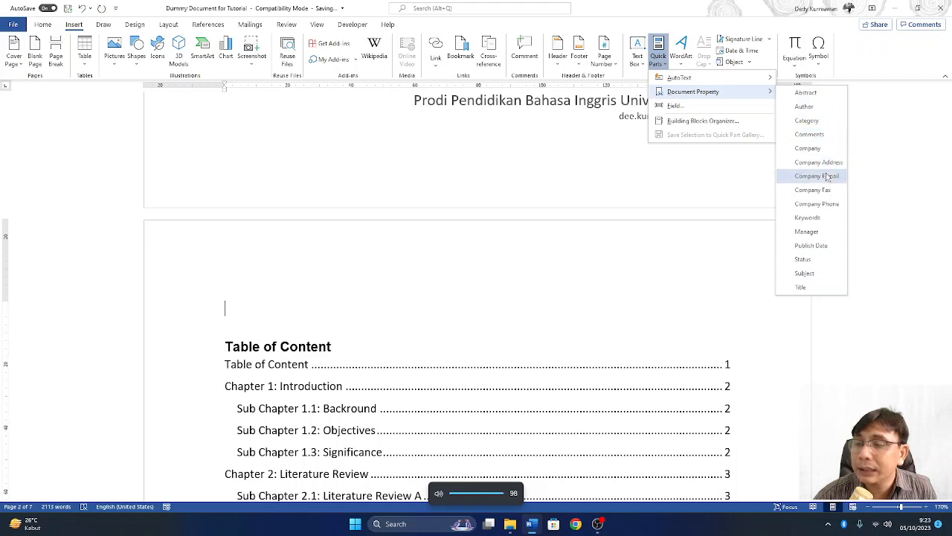
{"action": "left_click", "coordinate": [800, 287]}
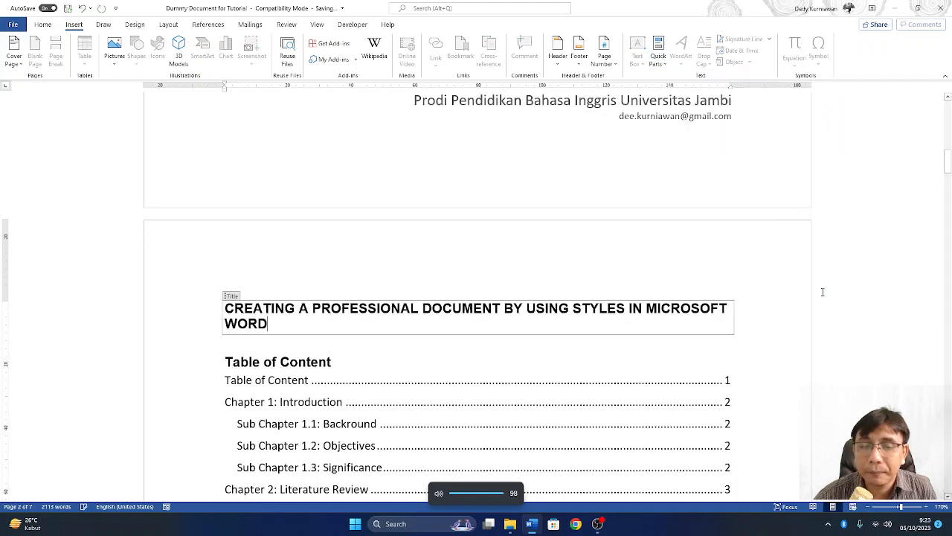
{"action": "left_click", "coordinate": [741, 334]}
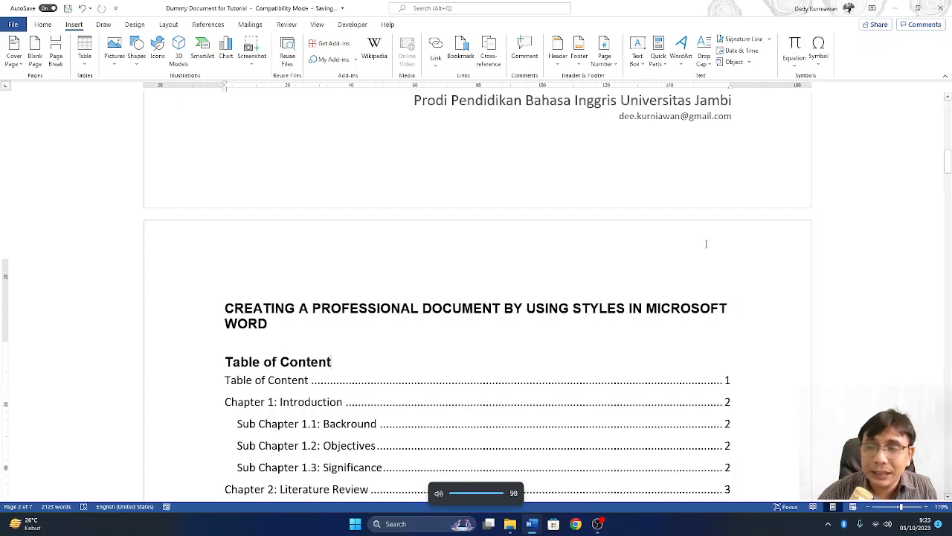
- Append 365 to the cover title so it ends 'WORD 365' and verify page 2's title updated
{"action": "scroll", "coordinate": [706, 245], "scroll_direction": "up", "scroll_amount": 5}
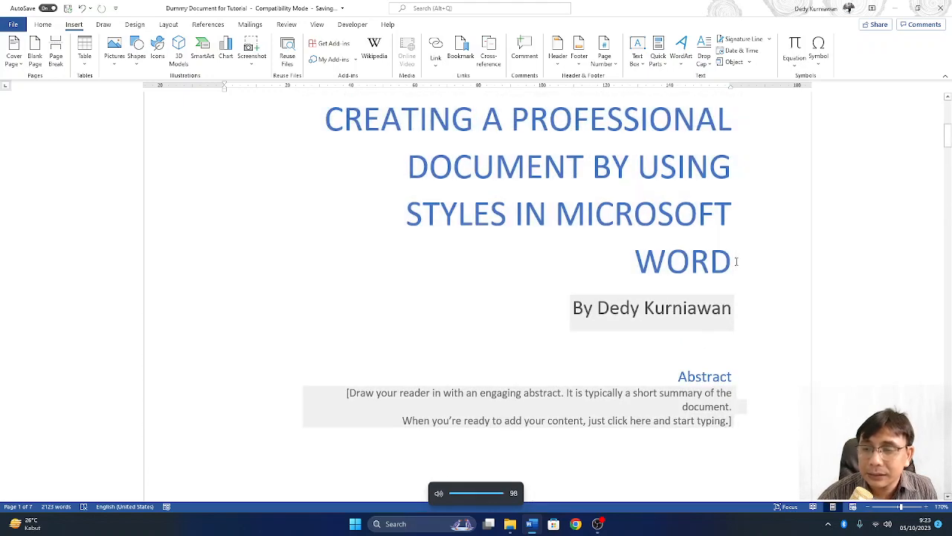
{"action": "left_click", "coordinate": [729, 266]}
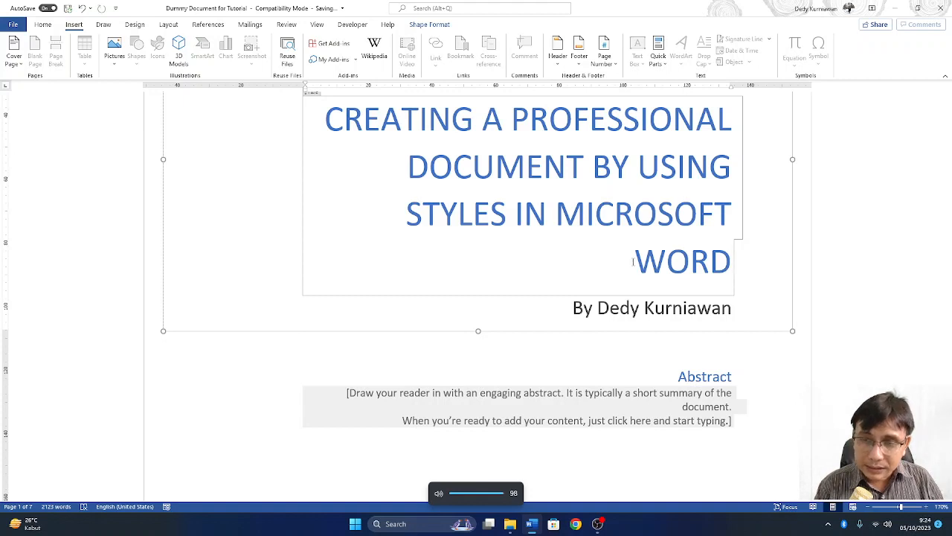
{"action": "type", "text": "365"}
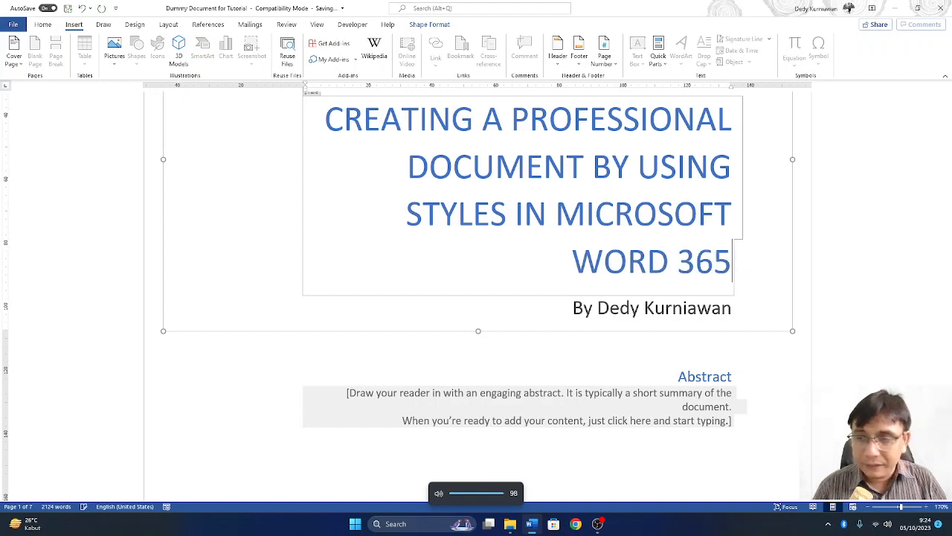
{"action": "scroll", "coordinate": [708, 285], "scroll_direction": "up", "scroll_amount": 4}
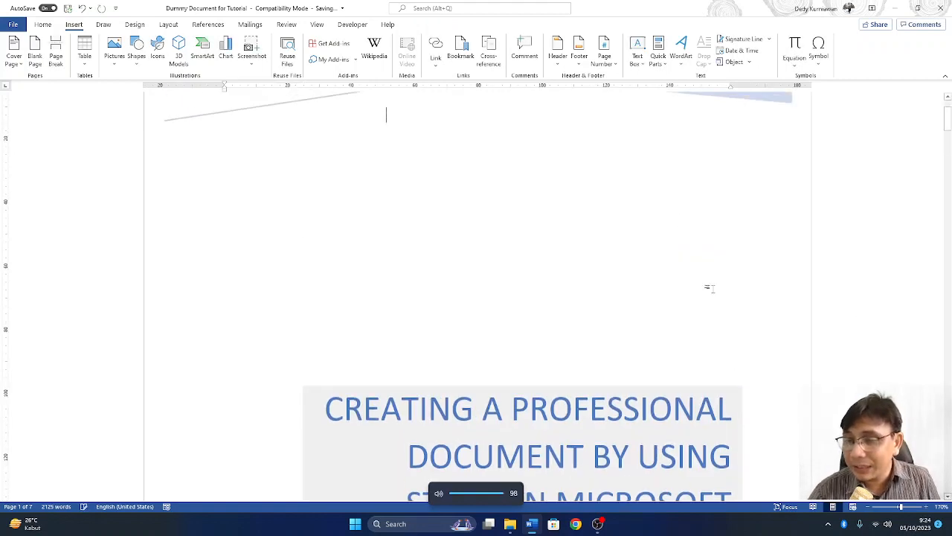
{"action": "scroll", "coordinate": [746, 304], "scroll_direction": "down", "scroll_amount": 8}
{"action": "scroll", "coordinate": [746, 304], "scroll_direction": "down", "scroll_amount": 3}
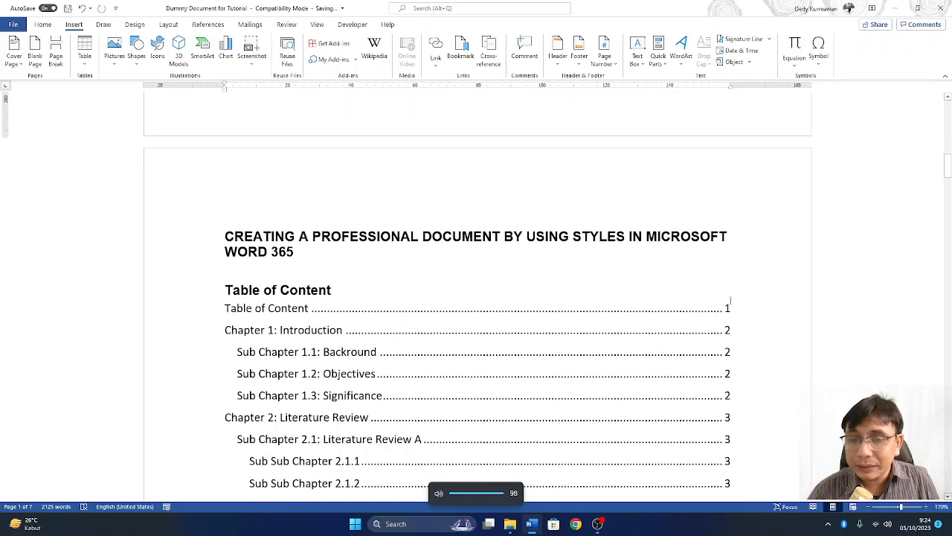
{"action": "left_click", "coordinate": [375, 249]}
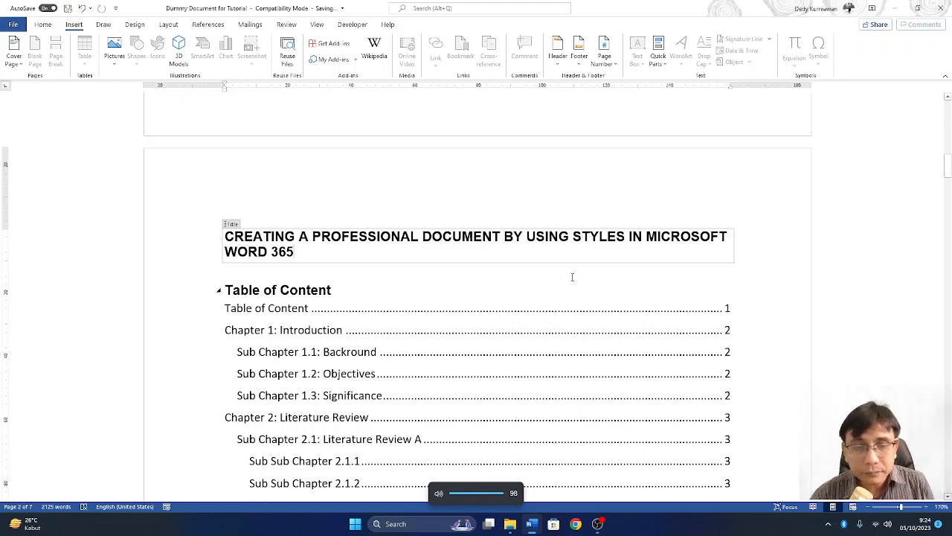
- Add a blank line under page 2's title and insert the Subject property showing the author byline
{"action": "left_click", "coordinate": [441, 274]}
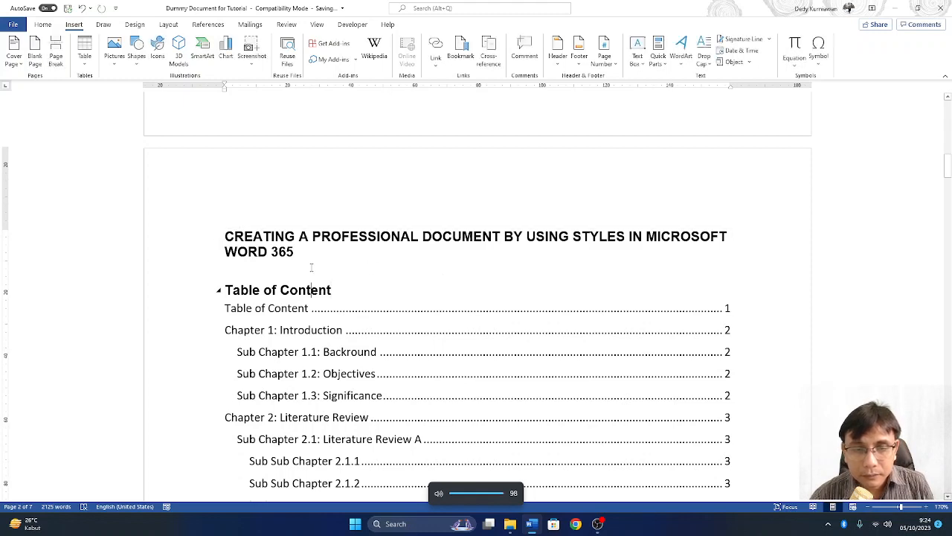
{"action": "left_click", "coordinate": [774, 241]}
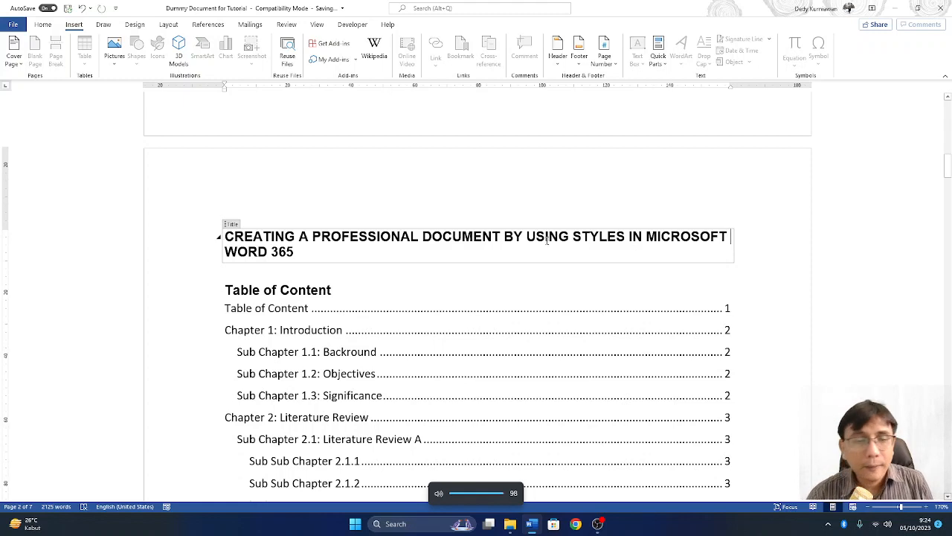
{"action": "left_click", "coordinate": [252, 273]}
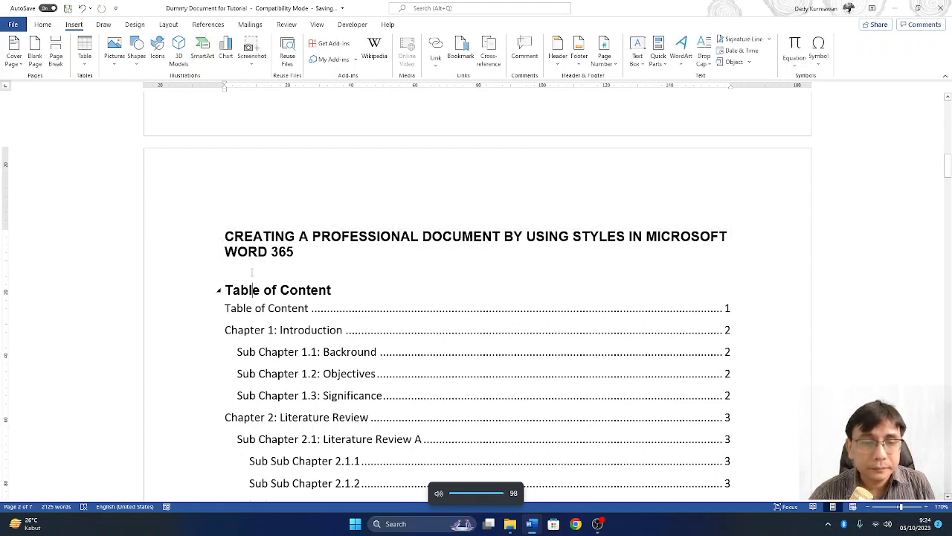
{"action": "key", "text": "Return"}
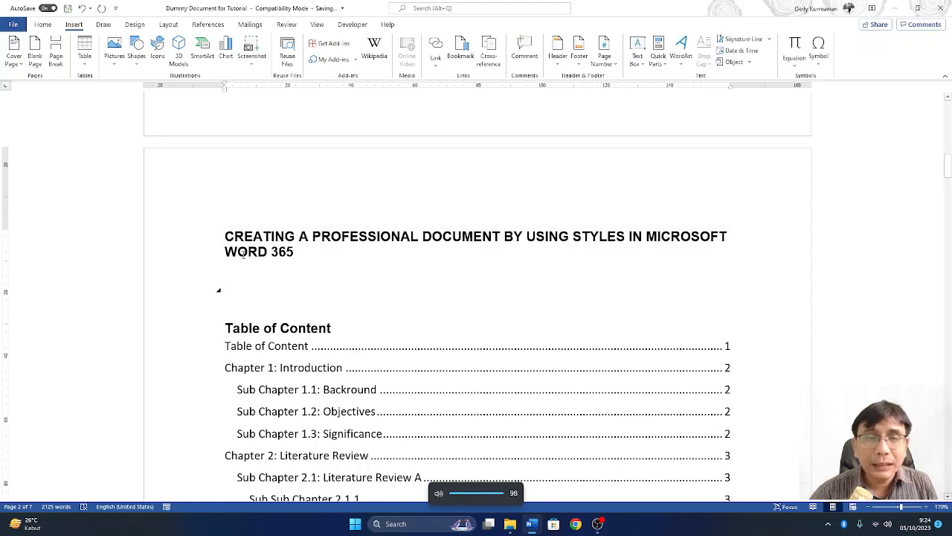
{"action": "left_click", "coordinate": [658, 63]}
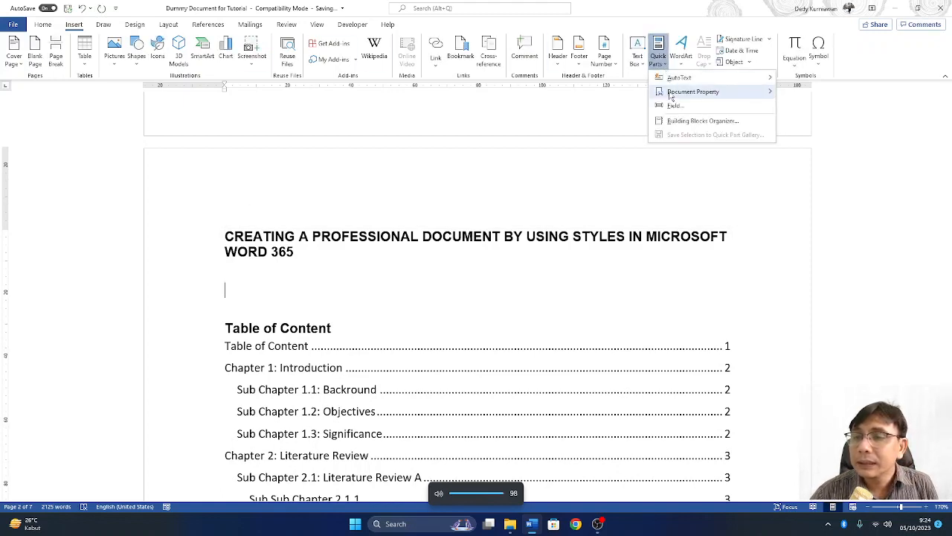
{"action": "mouse_move", "coordinate": [671, 95]}
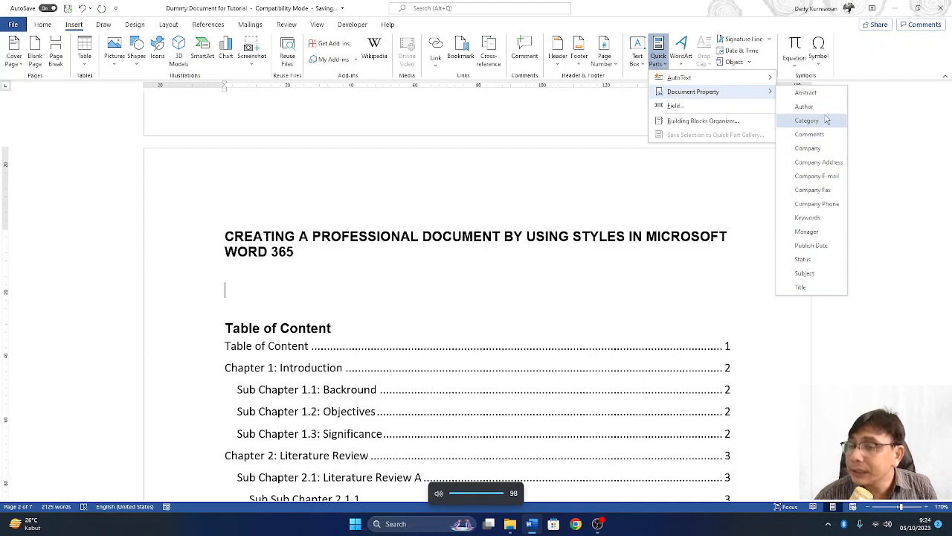
{"action": "left_click", "coordinate": [834, 273]}
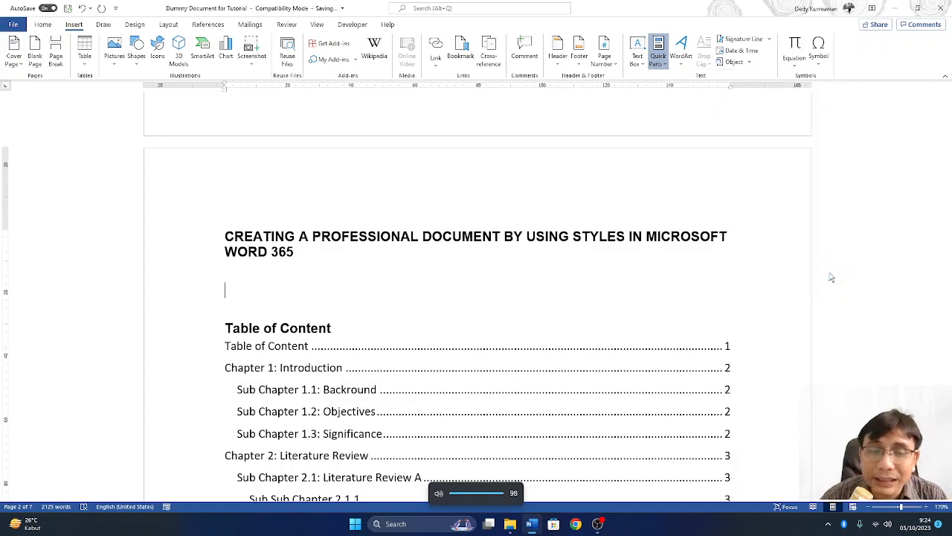
{"action": "left_click", "coordinate": [456, 312]}
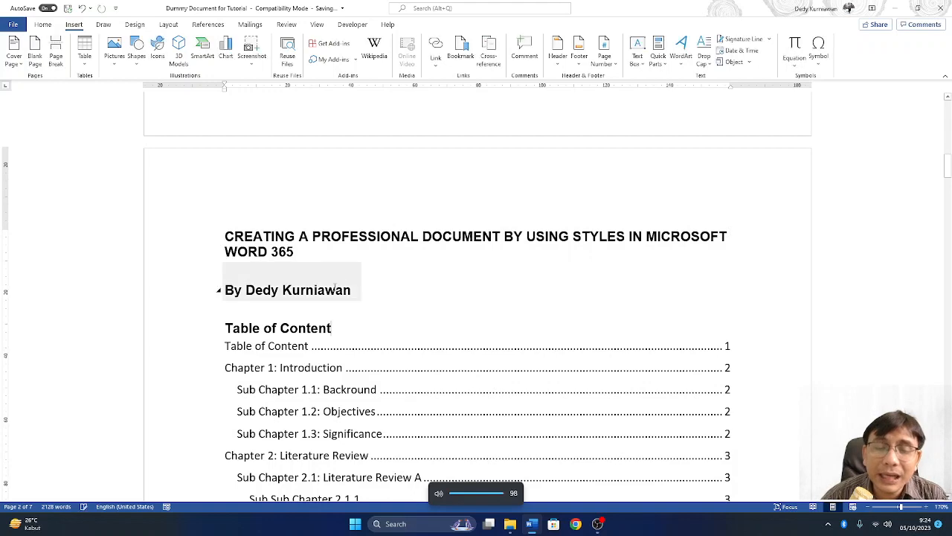
{"action": "scroll", "coordinate": [542, 302], "scroll_direction": "up", "scroll_amount": 5}
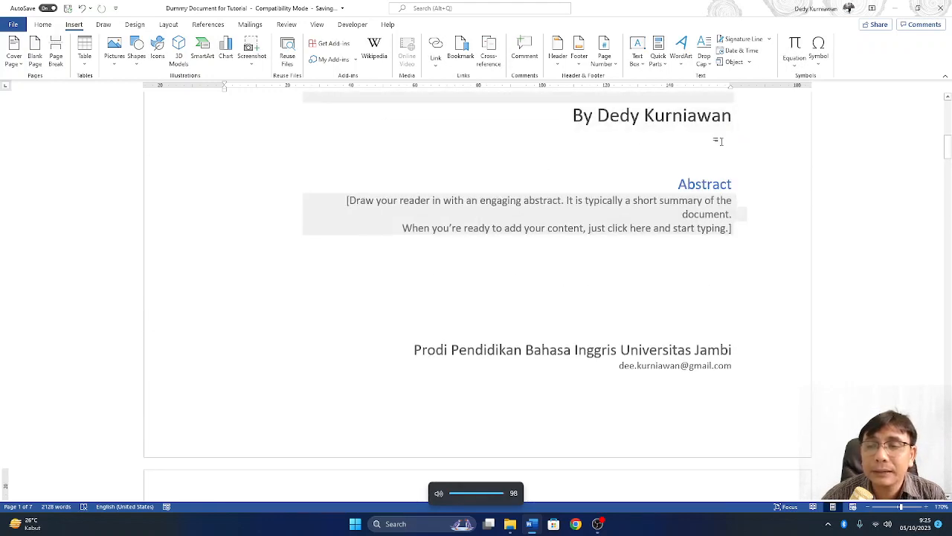
{"action": "scroll", "coordinate": [720, 141], "scroll_direction": "up", "scroll_amount": 1}
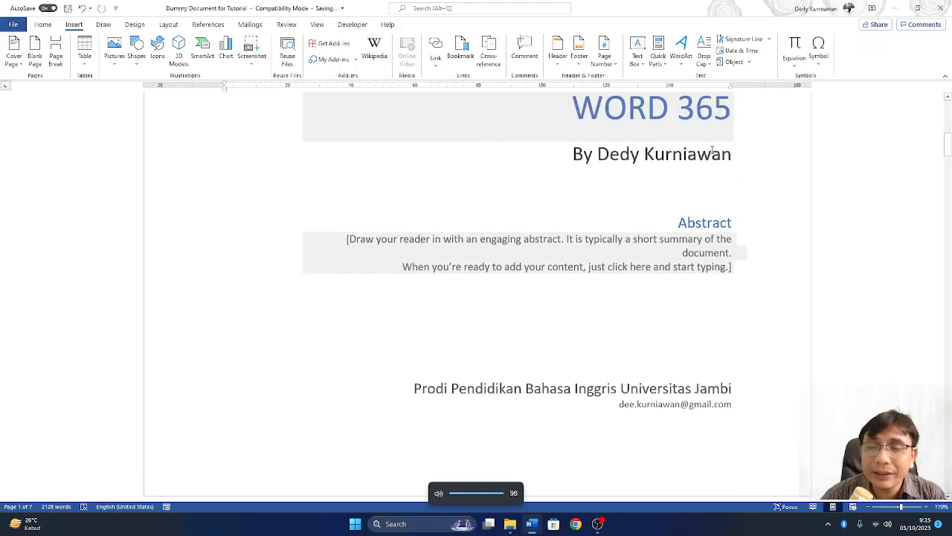
- Replace the cover subtitle's author byline with 'A Brief Guide for EFL Learner'
{"action": "left_click", "coordinate": [701, 158]}
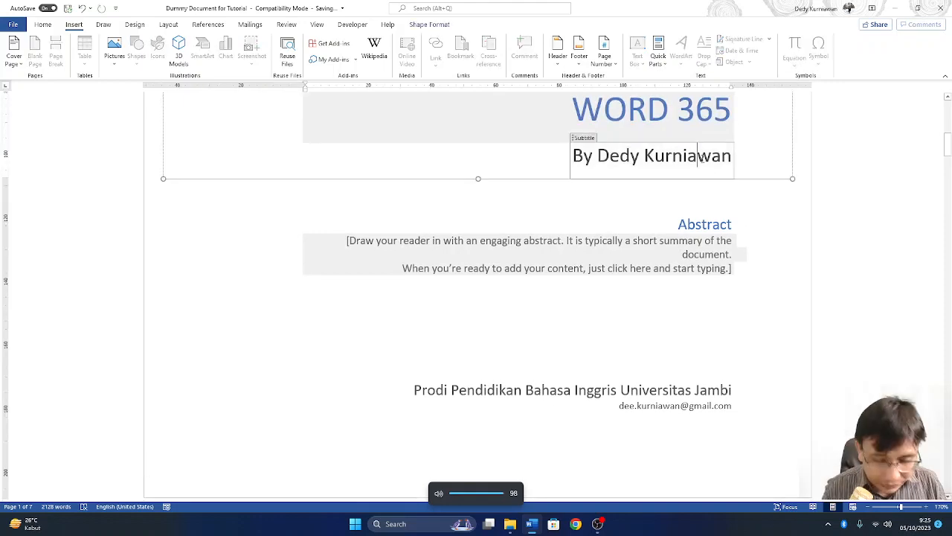
{"action": "key", "text": "ctrl+a"}
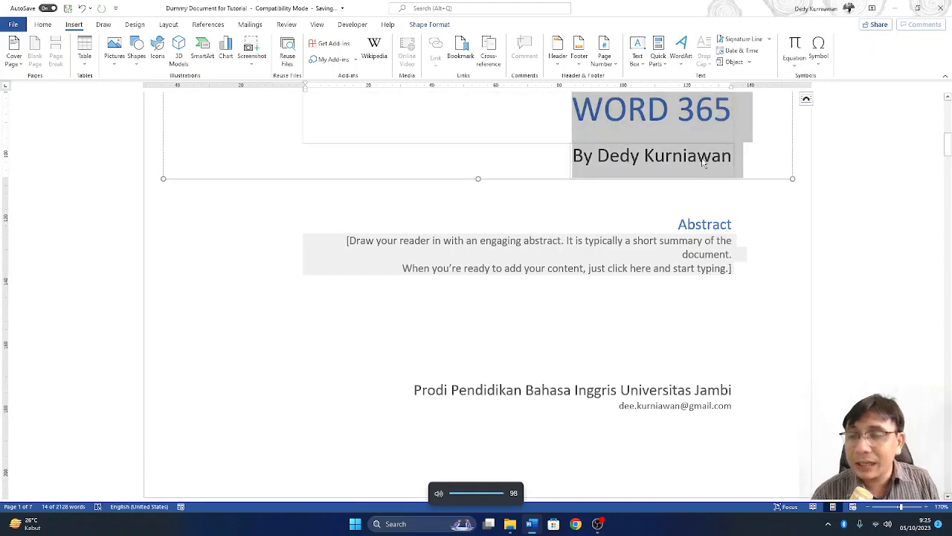
{"action": "left_click", "coordinate": [701, 160]}
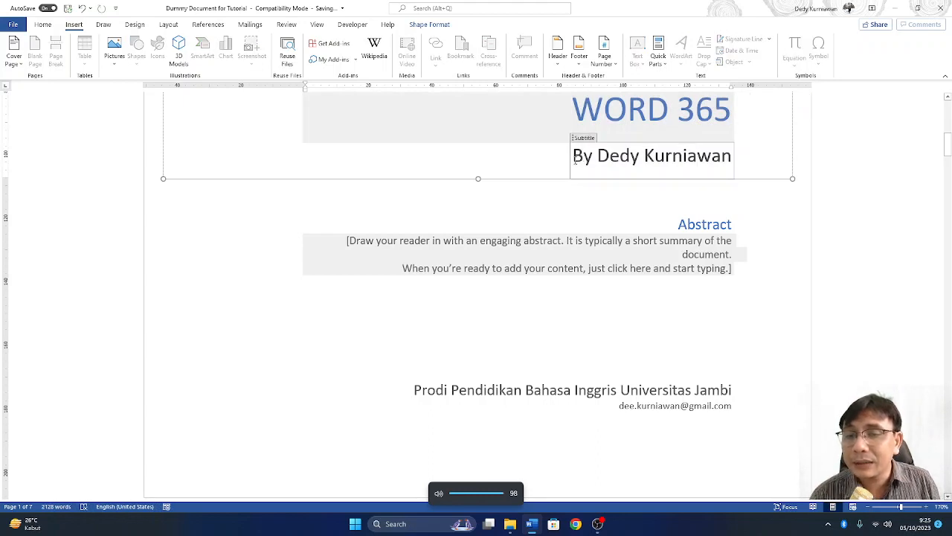
{"action": "left_click_drag", "start_coordinate": [574, 160], "coordinate": [712, 173]}
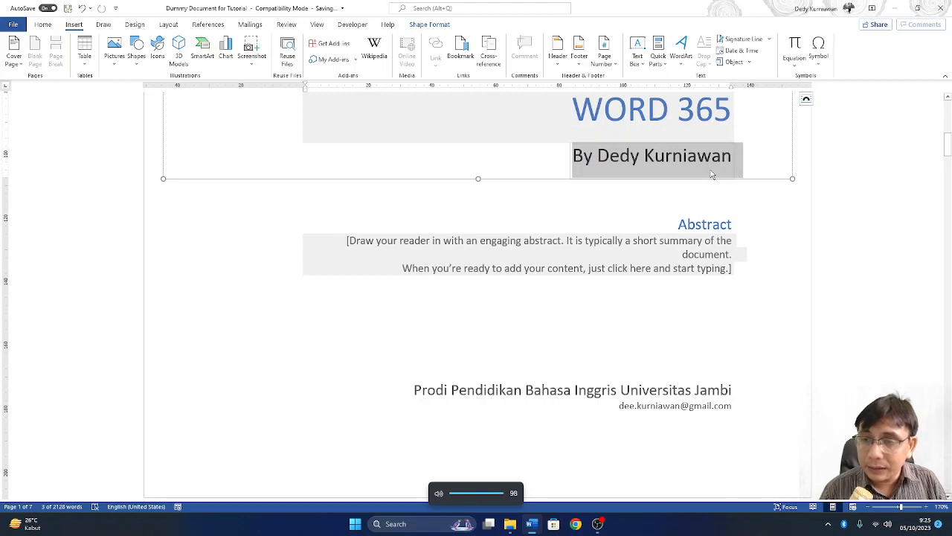
{"action": "type", "text": "A Br"}
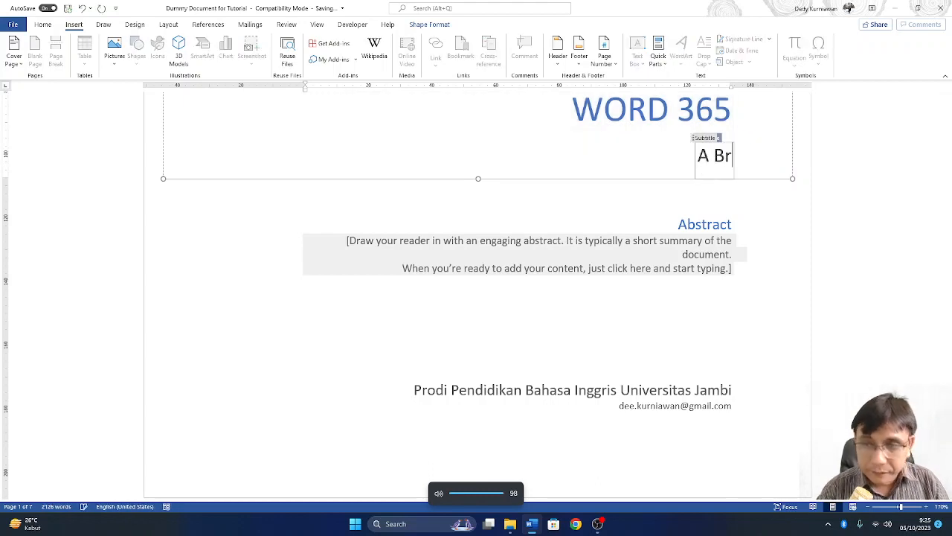
{"action": "type", "text": "ief Guide "}
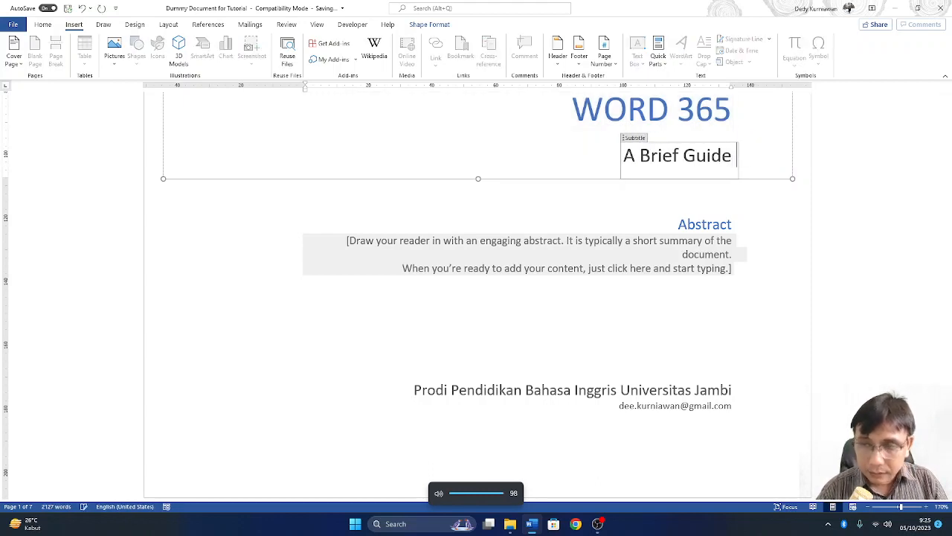
{"action": "type", "text": "for EFL "}
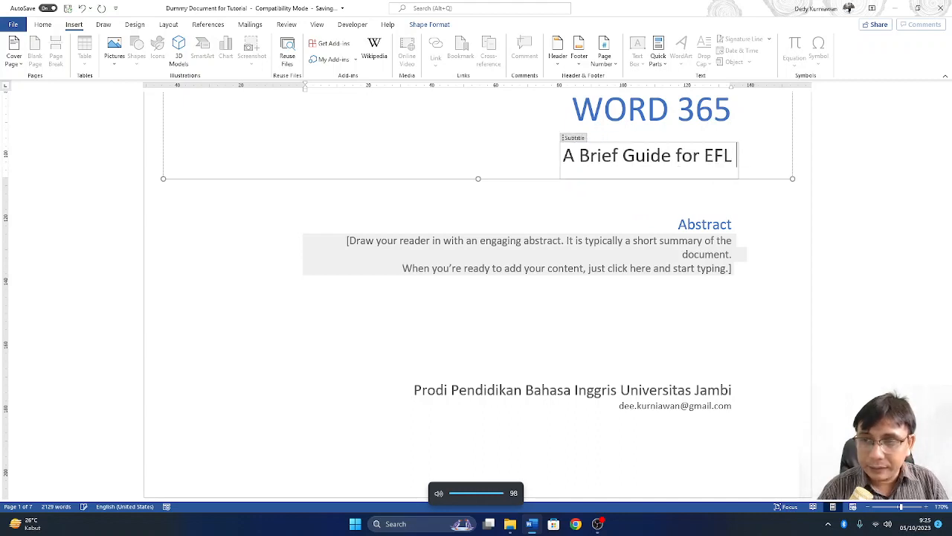
{"action": "type", "text": "Learner"}
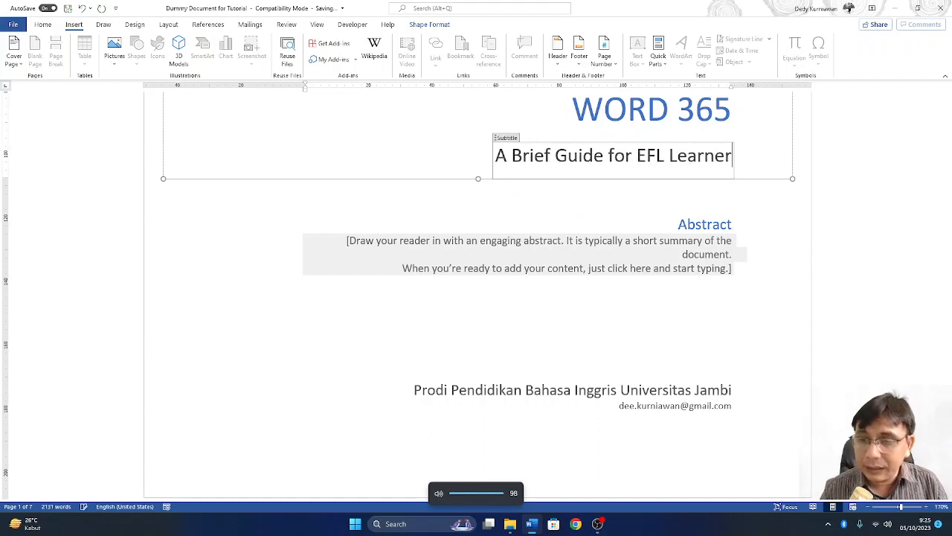
- Replace the cover page's old author text with the author's name
{"action": "left_click", "coordinate": [630, 389]}
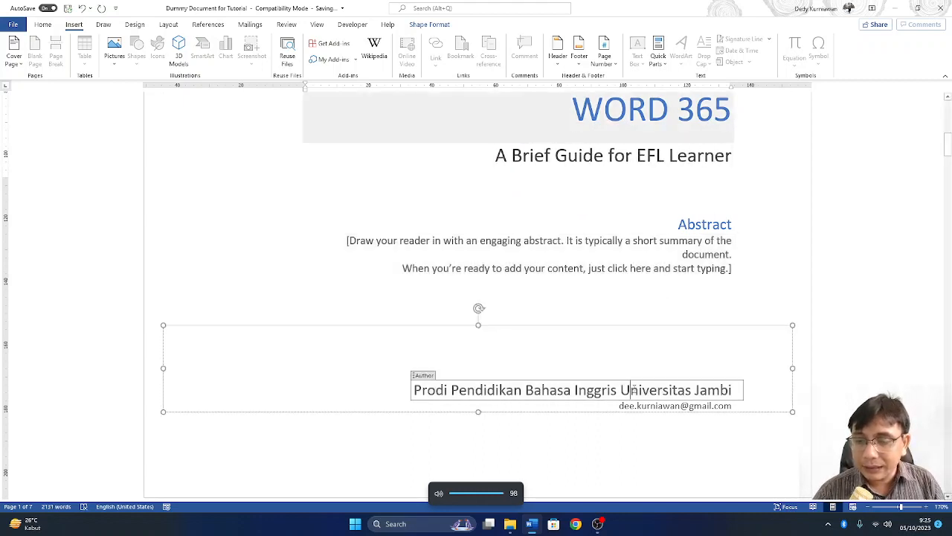
{"action": "key", "text": "ctrl+a"}
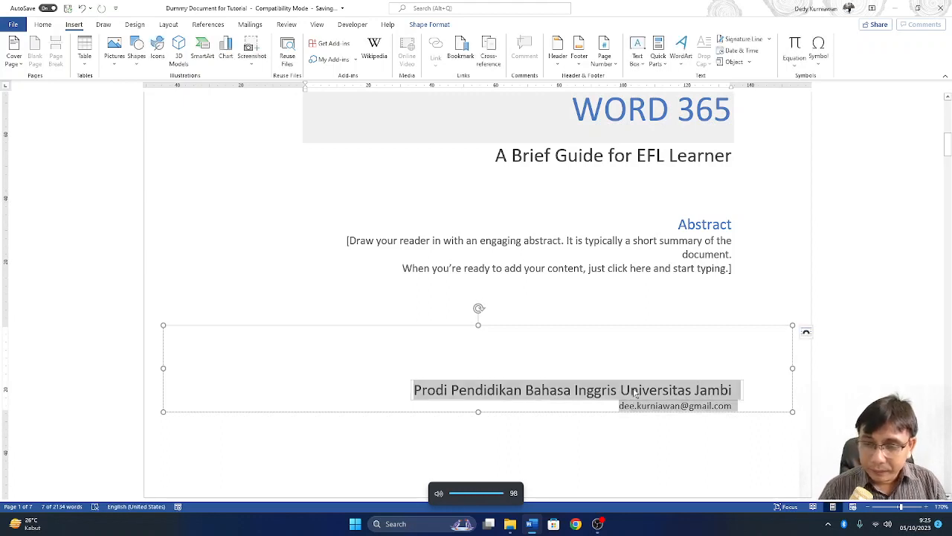
{"action": "key", "text": "Left"}
{"action": "key", "text": "shift+Right"}
{"action": "key", "text": "shift+Right"}
{"action": "key", "text": "shift+Right"}
{"action": "key", "text": "shift+Right"}
{"action": "key", "text": "shift+Right"}
{"action": "key", "text": "shift+Right"}
{"action": "key", "text": "shift+Right"}
{"action": "key", "text": "shift+Right"}
{"action": "key", "text": "shift+Right"}
{"action": "key", "text": "shift+Right"}
{"action": "key", "text": "shift+Right"}
{"action": "key", "text": "shift+Right"}
{"action": "key", "text": "shift+Right"}
{"action": "key", "text": "shift+Right"}
{"action": "key", "text": "shift+Right"}
{"action": "key", "text": "shift+Right"}
{"action": "key", "text": "shift+Right"}
{"action": "key", "text": "shift+Right"}
{"action": "key", "text": "shift+Right"}
{"action": "key", "text": "shift+Right"}
{"action": "key", "text": "shift+Right"}
{"action": "key", "text": "shift+Right"}
{"action": "key", "text": "shift+Right"}
{"action": "key", "text": "shift+Right"}
{"action": "key", "text": "shift+Right"}
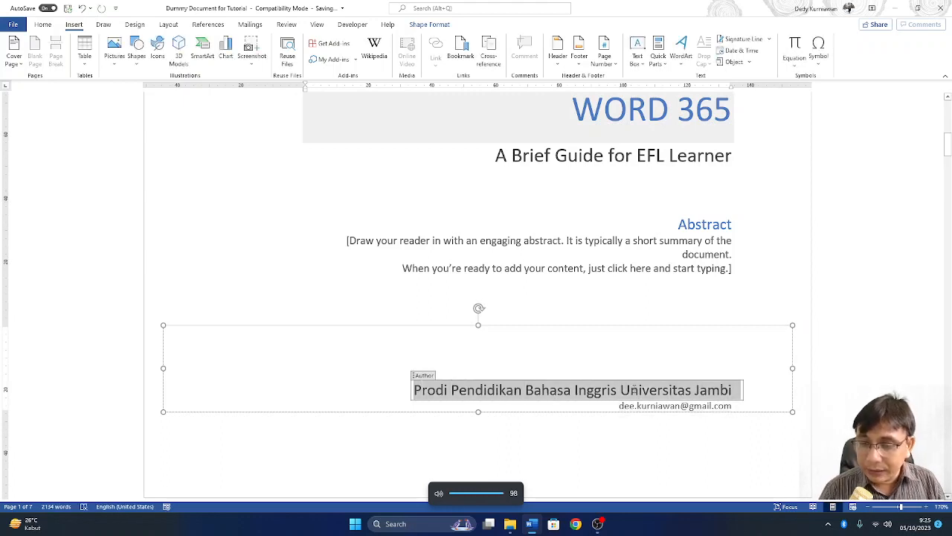
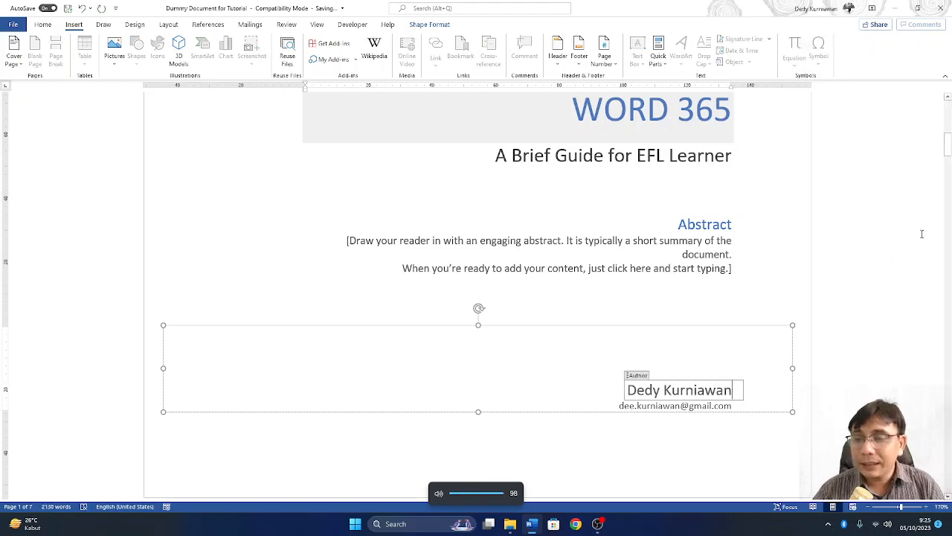
{"action": "left_click", "coordinate": [816, 251]}
- Check the cover page subtitle, then scroll down to page 2
{"action": "scroll", "coordinate": [674, 233], "scroll_direction": "up", "scroll_amount": 6}
{"action": "scroll", "coordinate": [582, 279], "scroll_direction": "down", "scroll_amount": 2}
{"action": "scroll", "coordinate": [582, 279], "scroll_direction": "down", "scroll_amount": 5}
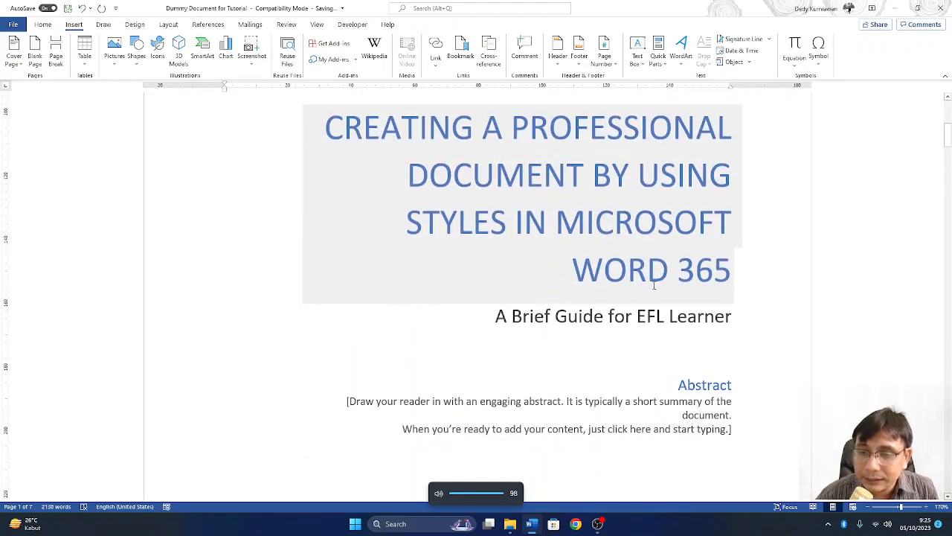
{"action": "scroll", "coordinate": [637, 240], "scroll_direction": "up", "scroll_amount": 2}
{"action": "scroll", "coordinate": [639, 181], "scroll_direction": "up", "scroll_amount": 3}
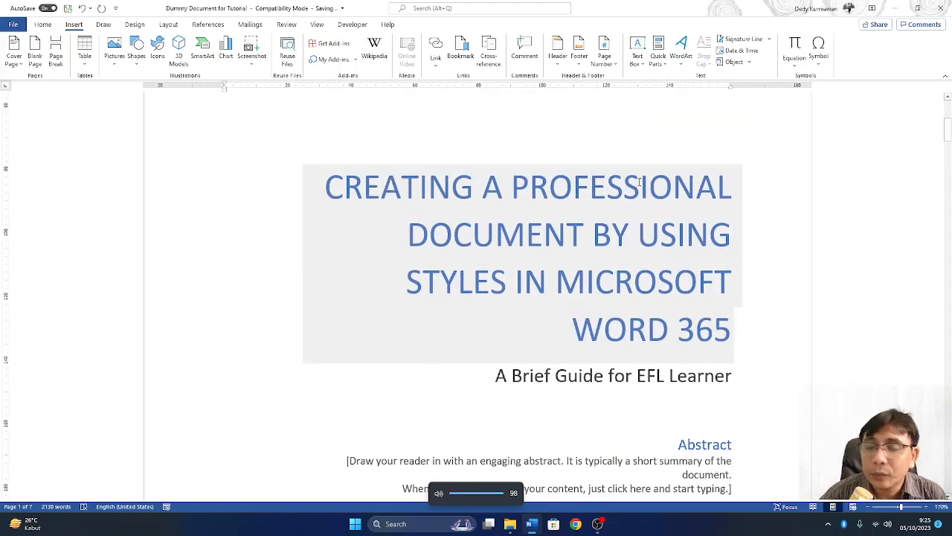
{"action": "scroll", "coordinate": [648, 214], "scroll_direction": "down", "scroll_amount": 1}
{"action": "left_click", "coordinate": [689, 316]}
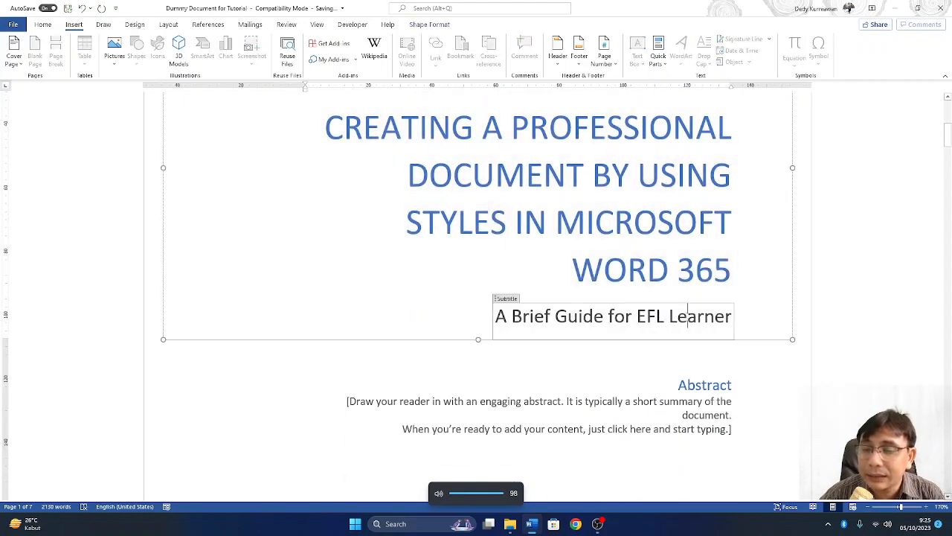
{"action": "scroll", "coordinate": [688, 318], "scroll_direction": "down", "scroll_amount": 1}
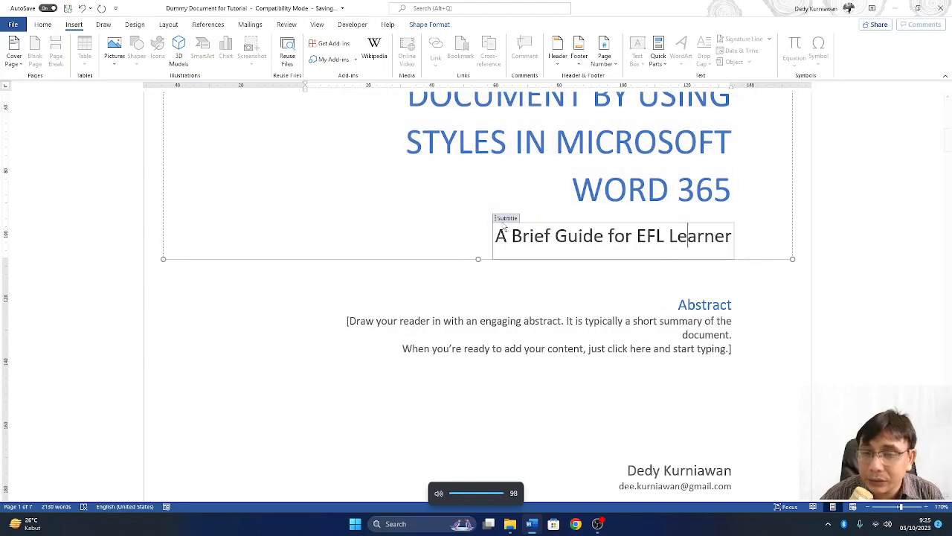
{"action": "scroll", "coordinate": [601, 360], "scroll_direction": "down", "scroll_amount": 5}
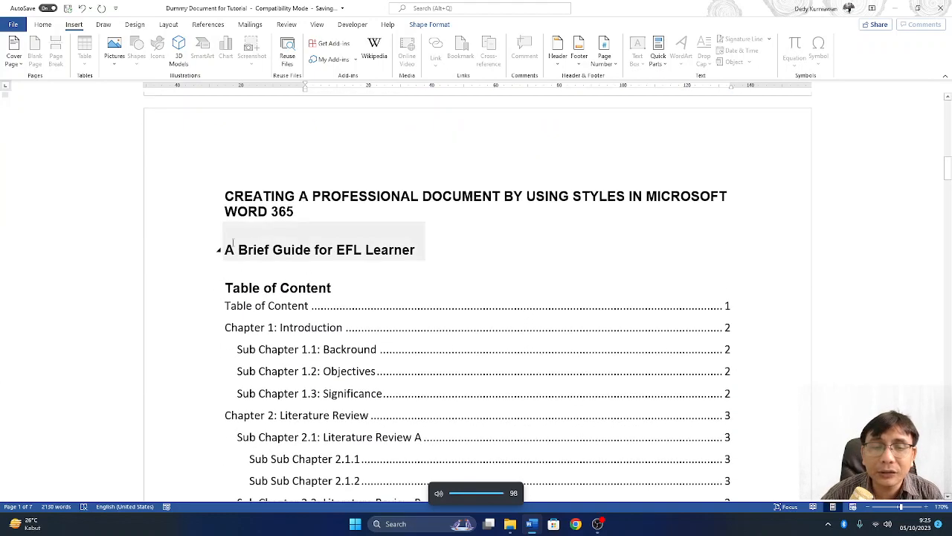
- Add a new line reading 'By' above the Table of Content heading on page 2
{"action": "left_click", "coordinate": [257, 250]}
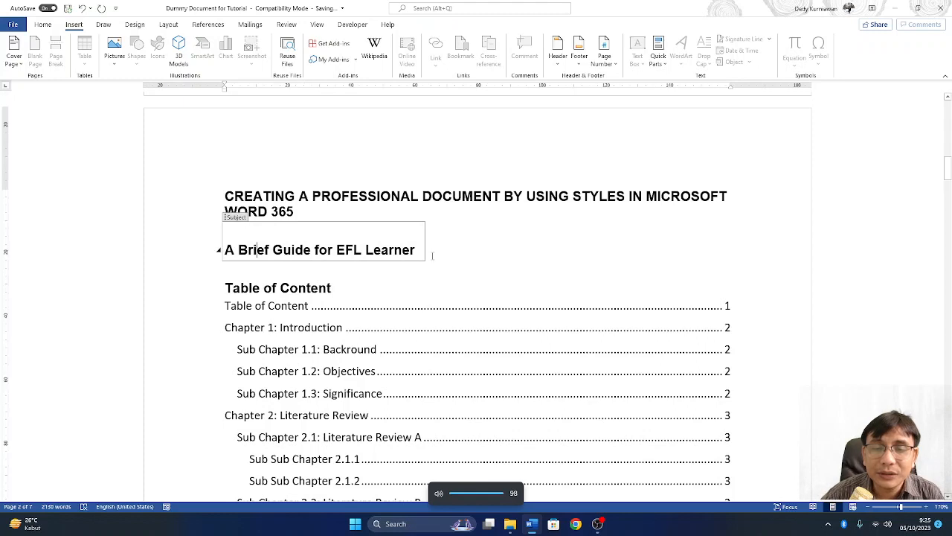
{"action": "left_click", "coordinate": [476, 254]}
{"action": "key", "text": "Down"}
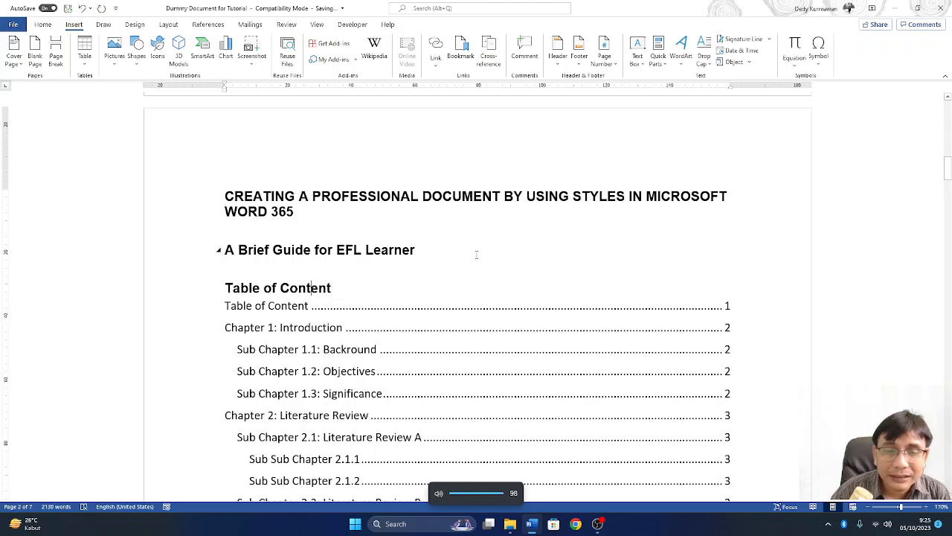
{"action": "key", "text": "Left"}
{"action": "key", "text": "Left"}
{"action": "key", "text": "Left"}
{"action": "key", "text": "Left"}
{"action": "key", "text": "Left"}
{"action": "key", "text": "Left"}
{"action": "key", "text": "Return"}
{"action": "key", "text": "Up"}
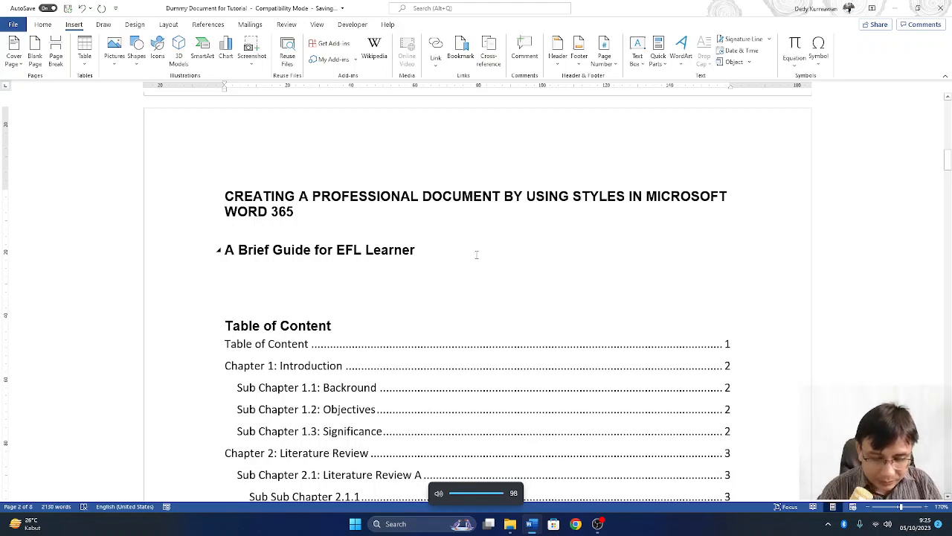
{"action": "type", "text": "By:"}
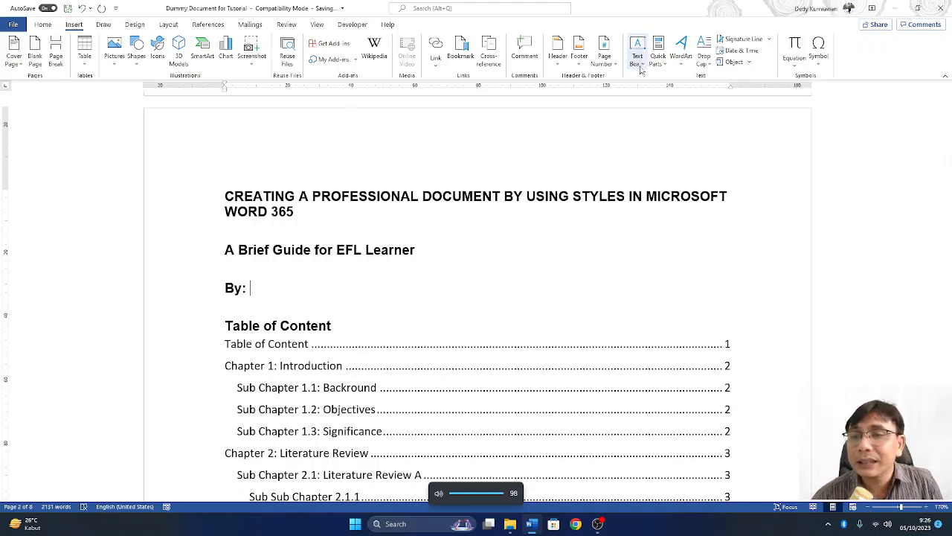
- Insert the document's Author property from Quick Parts after 'By'
{"action": "left_click", "coordinate": [658, 53]}
{"action": "mouse_move", "coordinate": [677, 91]}
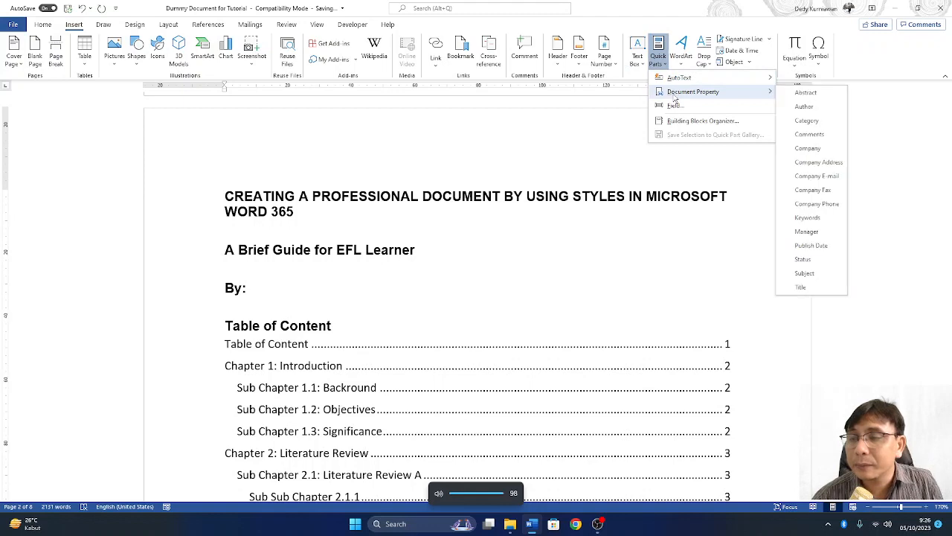
{"action": "left_click", "coordinate": [817, 105]}
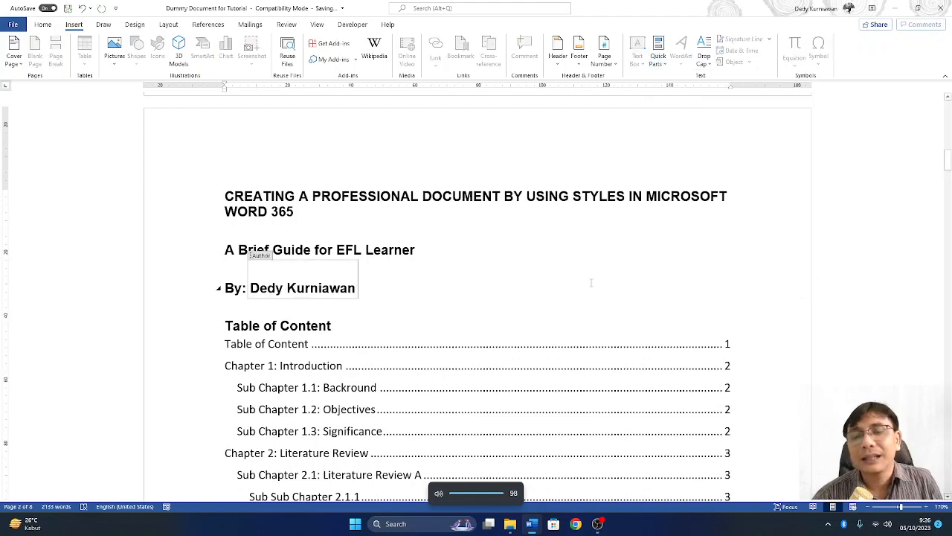
{"action": "left_click", "coordinate": [514, 308]}
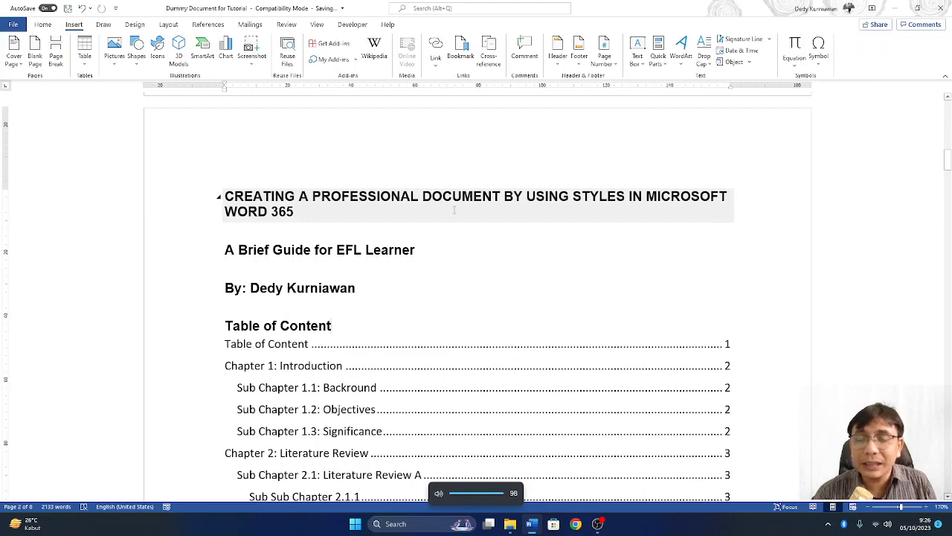
- Put the caret in the page-2 title, with the Home tab's style options showing
{"action": "scroll", "coordinate": [453, 212], "scroll_direction": "up", "scroll_amount": 15}
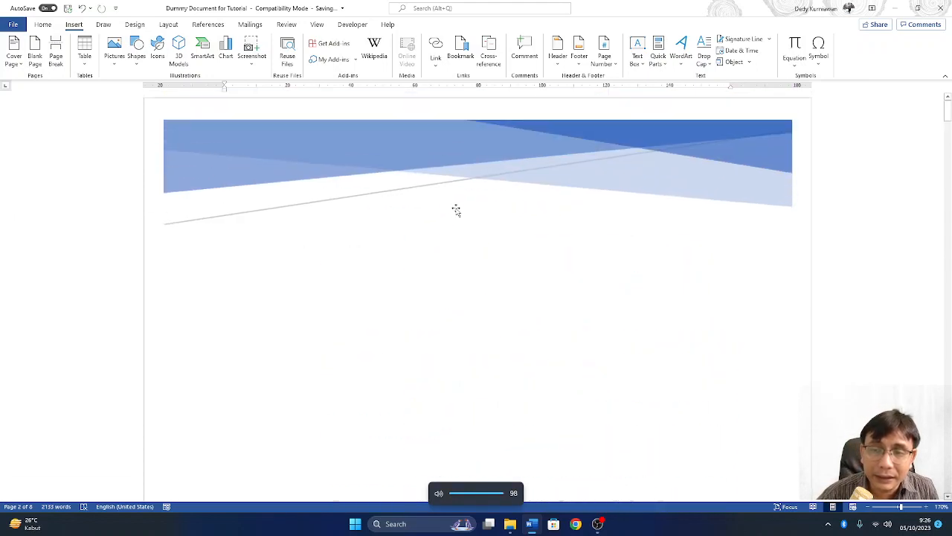
{"action": "scroll", "coordinate": [452, 213], "scroll_direction": "down", "scroll_amount": 3}
{"action": "scroll", "coordinate": [451, 214], "scroll_direction": "down", "scroll_amount": 10}
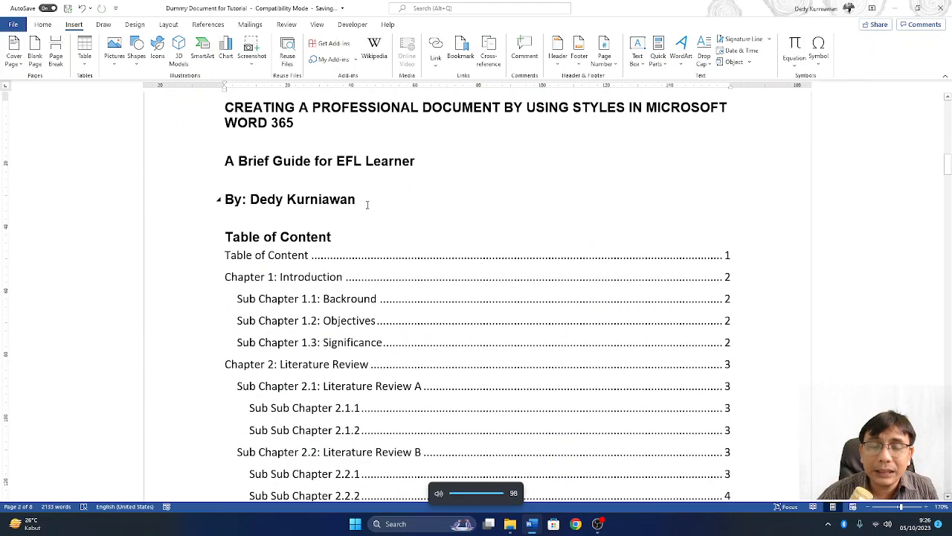
{"action": "scroll", "coordinate": [402, 259], "scroll_direction": "up", "scroll_amount": 5}
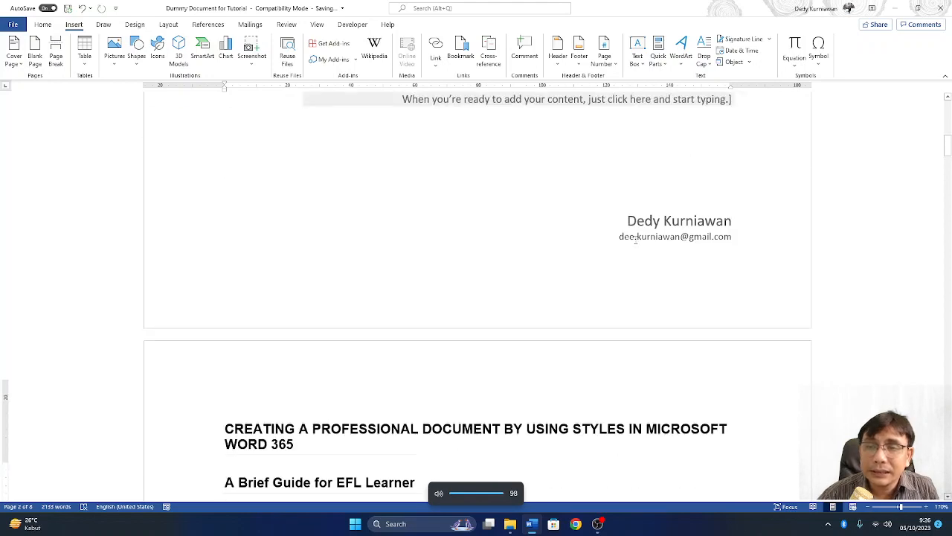
{"action": "scroll", "coordinate": [648, 180], "scroll_direction": "down", "scroll_amount": 8}
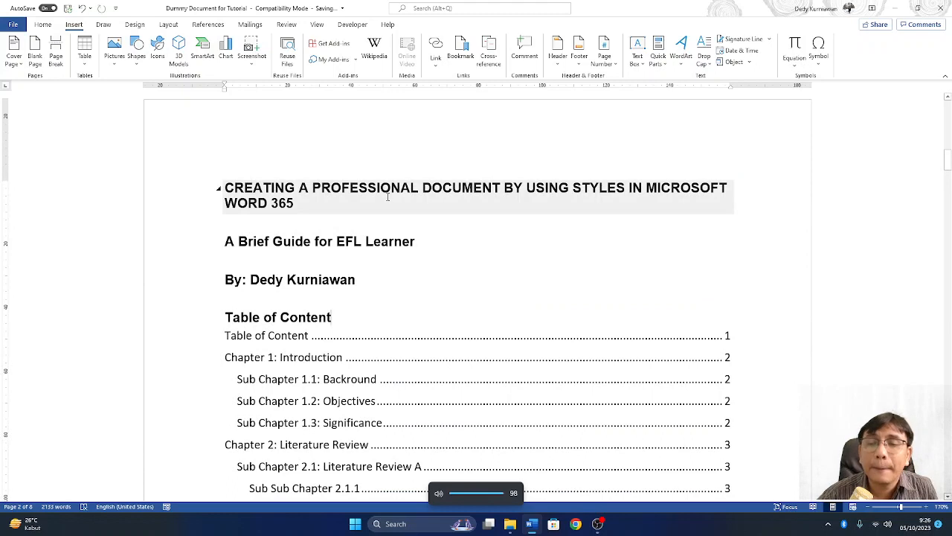
{"action": "left_click", "coordinate": [353, 247]}
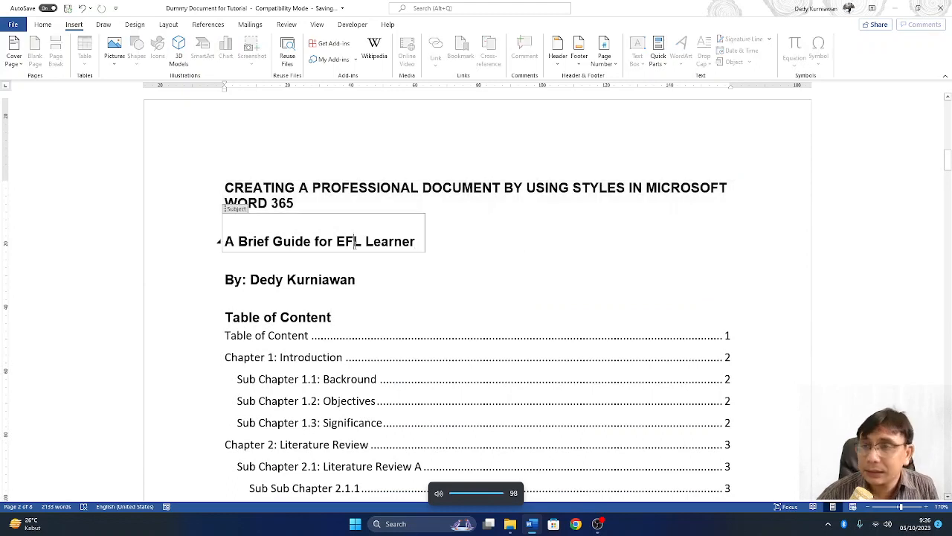
{"action": "left_click", "coordinate": [390, 188]}
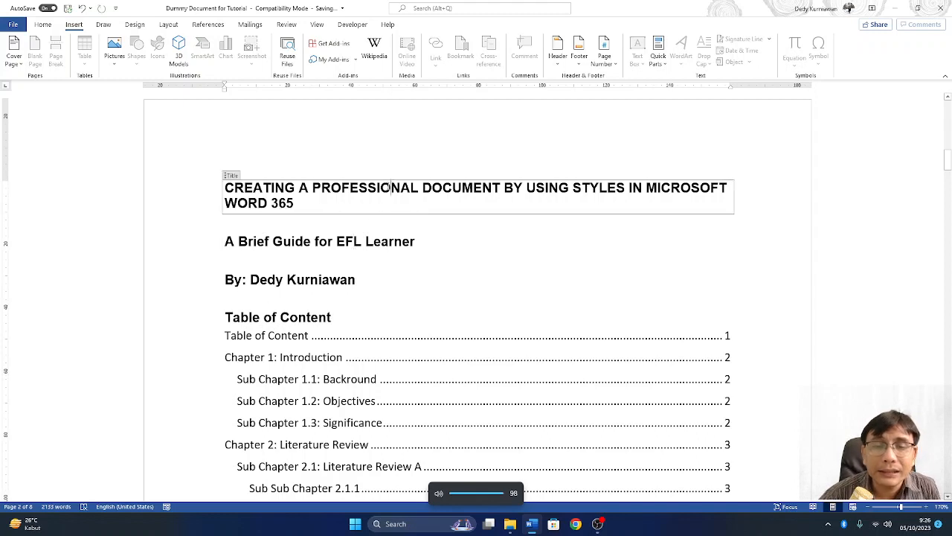
{"action": "left_click", "coordinate": [42, 26]}
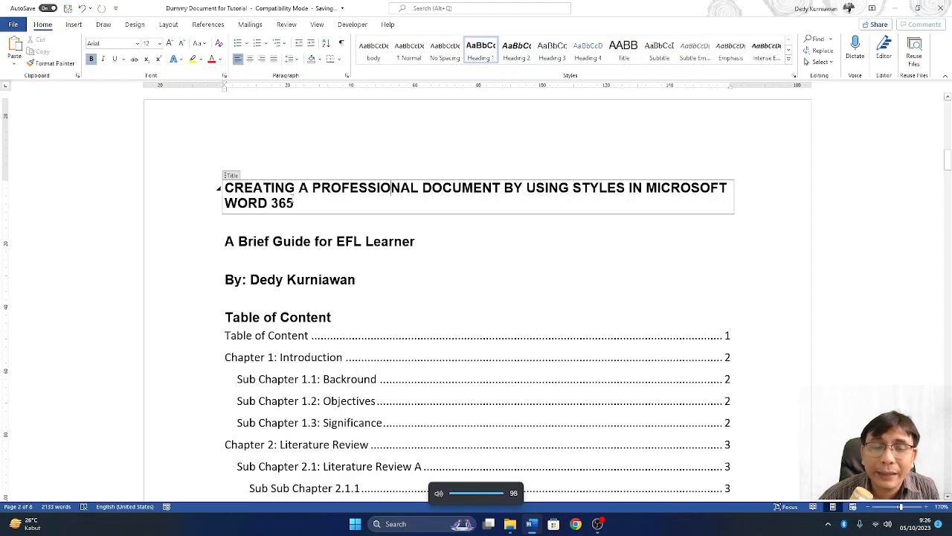
- Apply the Title style to the page-2 title and the Subtitle style to the subtitle
{"action": "left_click", "coordinate": [636, 59]}
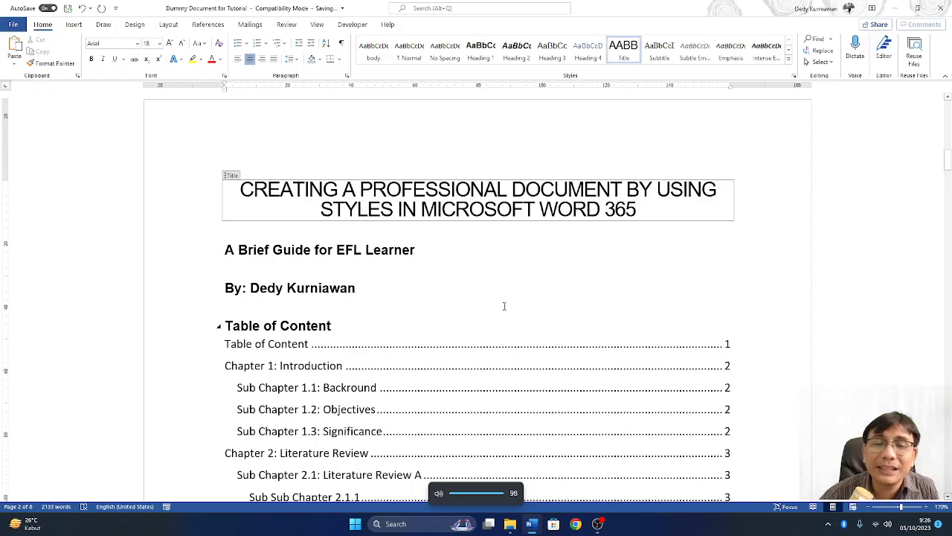
{"action": "left_click", "coordinate": [365, 250]}
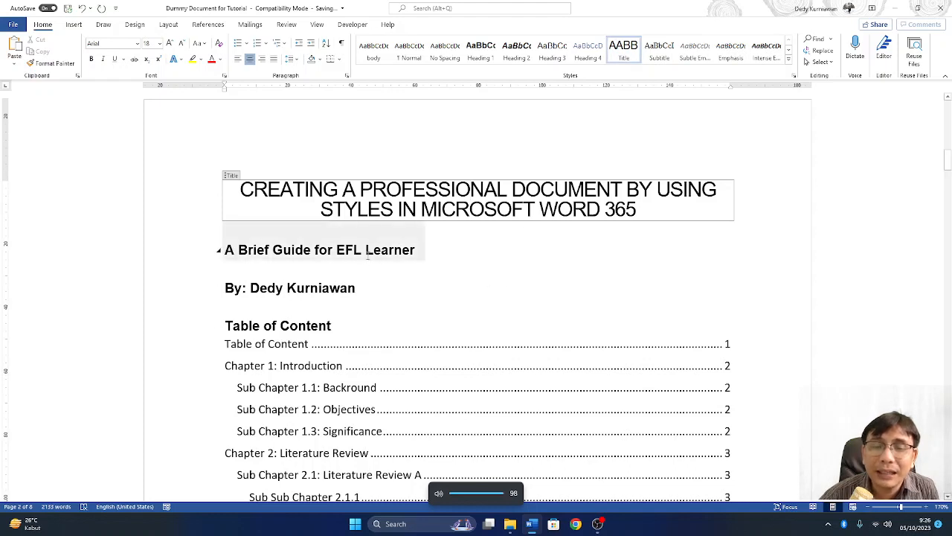
{"action": "left_click", "coordinate": [668, 58]}
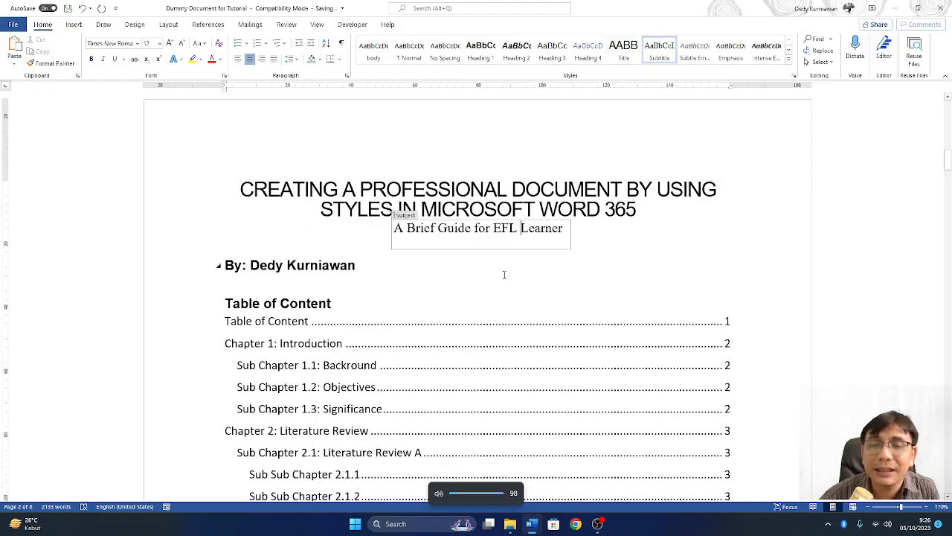
- Select the By: author line and apply the Strong style from the full Styles gallery
{"action": "left_click", "coordinate": [292, 266]}
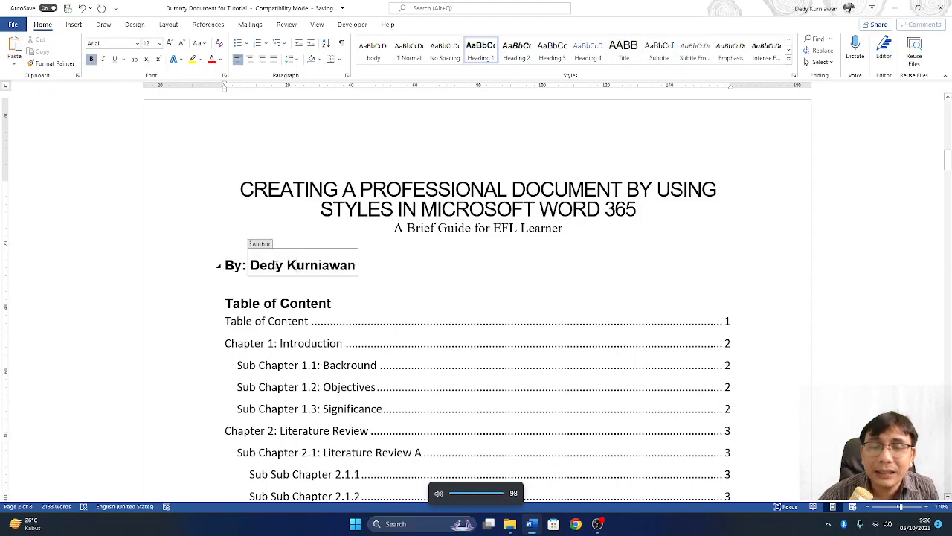
{"action": "left_click", "coordinate": [364, 270], "text": "shift"}
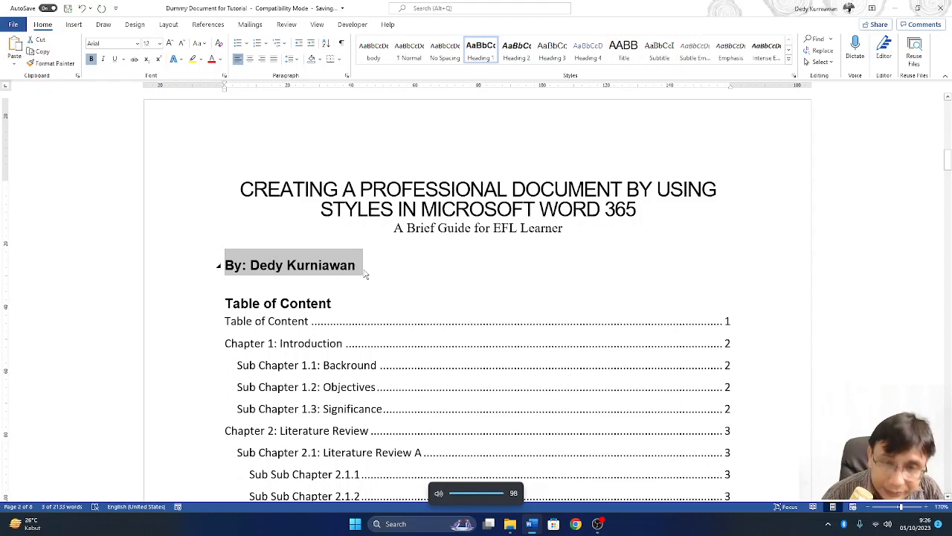
{"action": "left_click", "coordinate": [789, 61]}
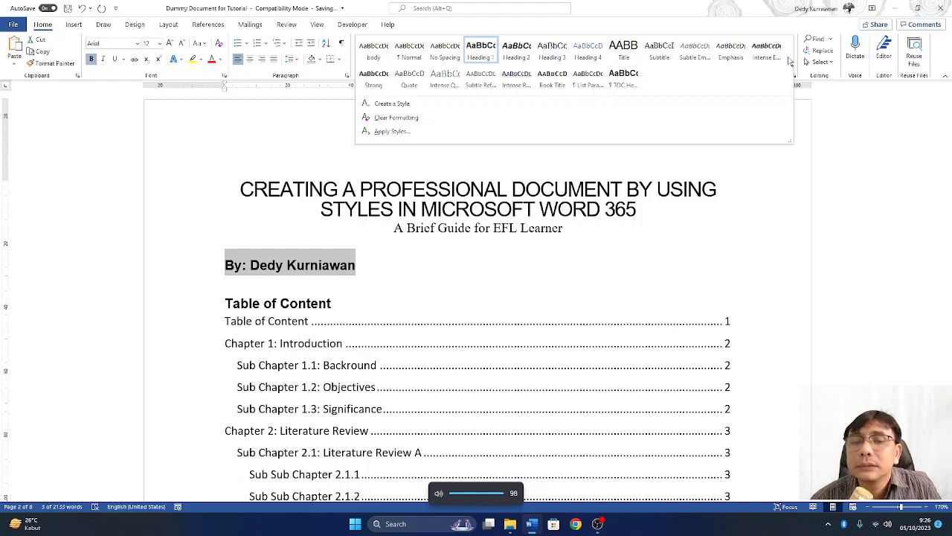
{"action": "left_click", "coordinate": [374, 77]}
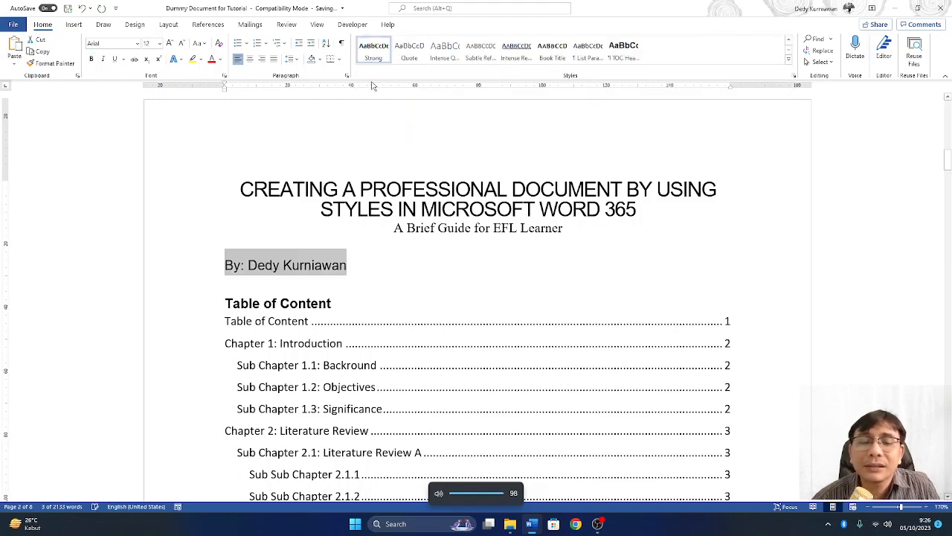
{"action": "left_click", "coordinate": [414, 294]}
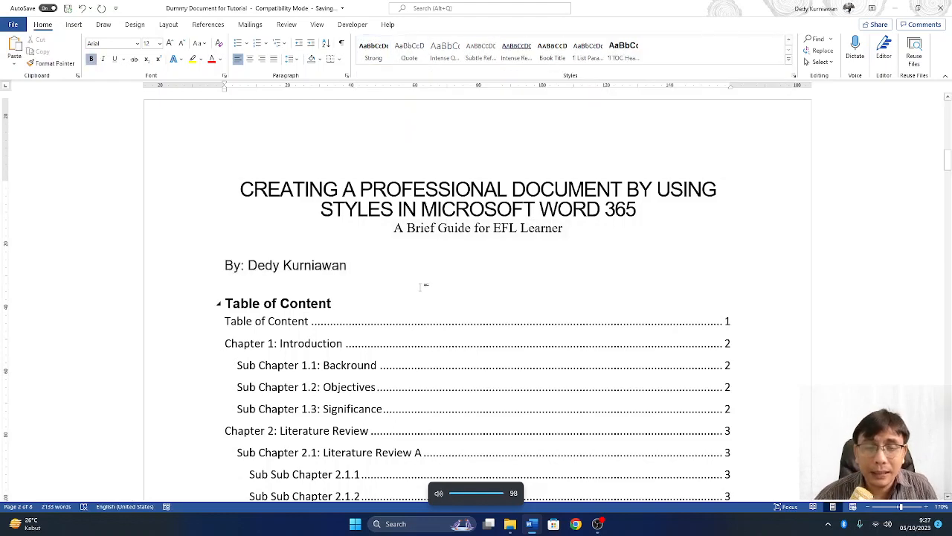
{"action": "scroll", "coordinate": [426, 286], "scroll_direction": "down", "scroll_amount": 2}
{"action": "scroll", "coordinate": [199, 332], "scroll_direction": "up", "scroll_amount": 2}
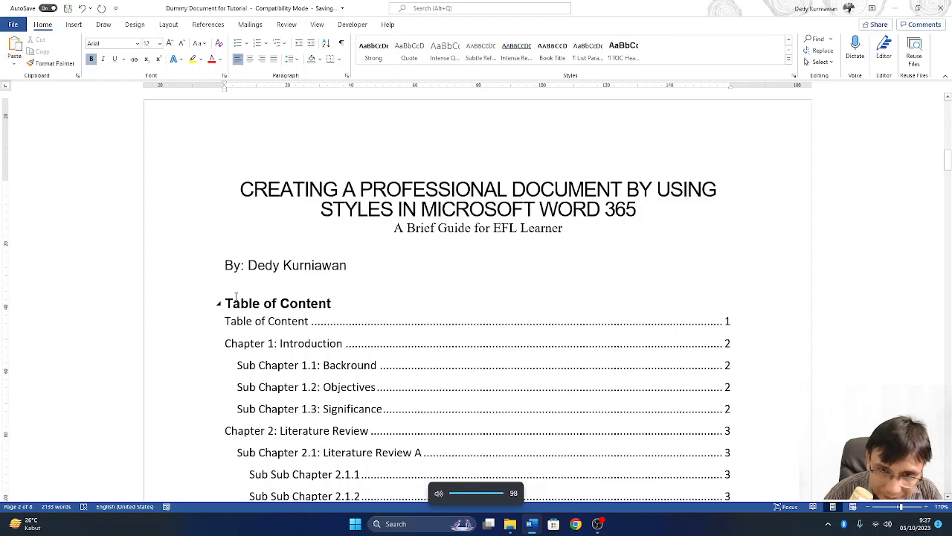
- Push the Table of Content onto its own page and add a blank line above the title
{"action": "key", "text": "ctrl+Return"}
{"action": "scroll", "coordinate": [270, 326], "scroll_direction": "up", "scroll_amount": 15}
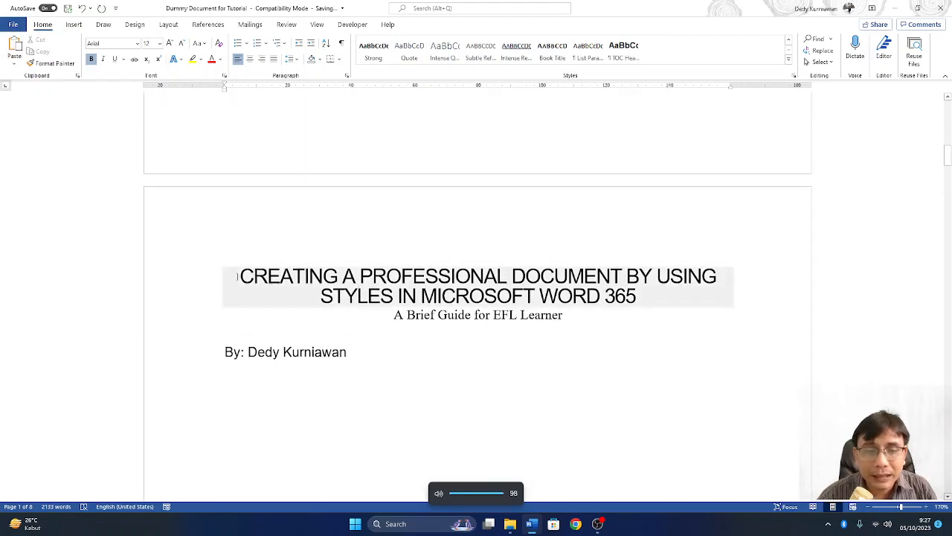
{"action": "left_click", "coordinate": [272, 269]}
{"action": "left_click", "coordinate": [342, 122]}
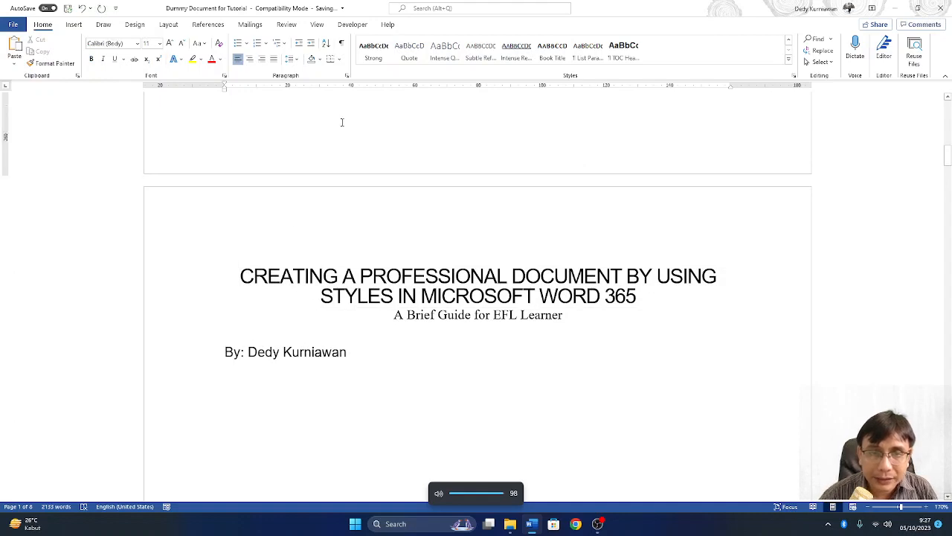
{"action": "key", "text": "Return"}
{"action": "key", "text": "Return"}
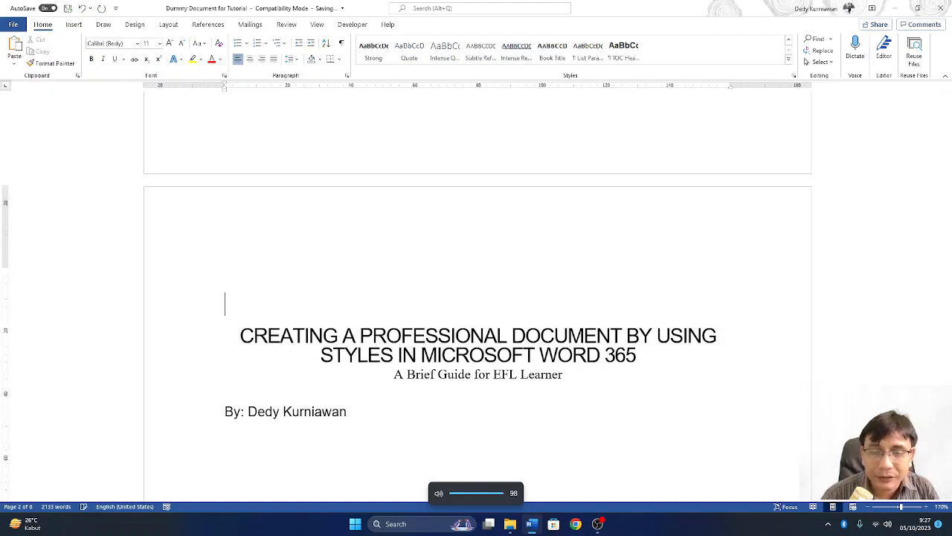
- Centre the By: author byline on page 2
{"action": "left_click", "coordinate": [318, 405]}
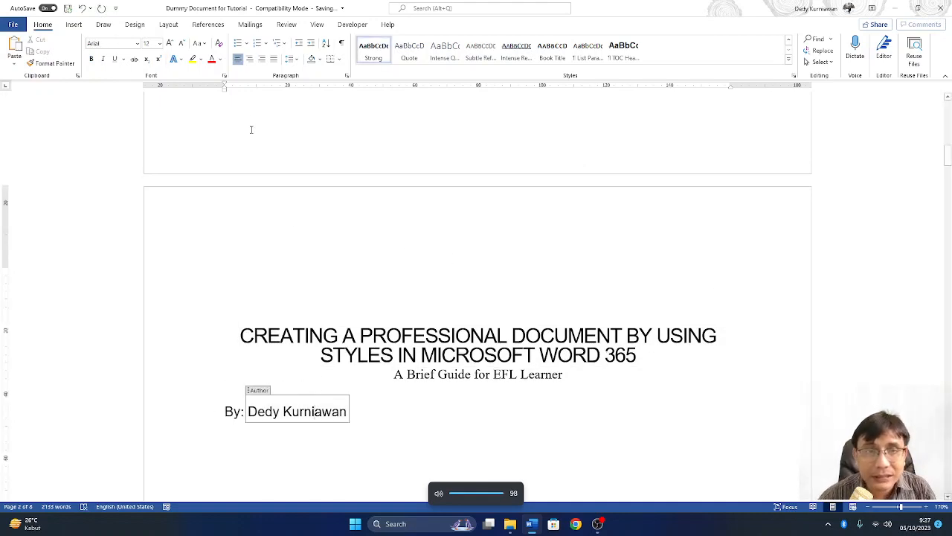
{"action": "left_click", "coordinate": [250, 59]}
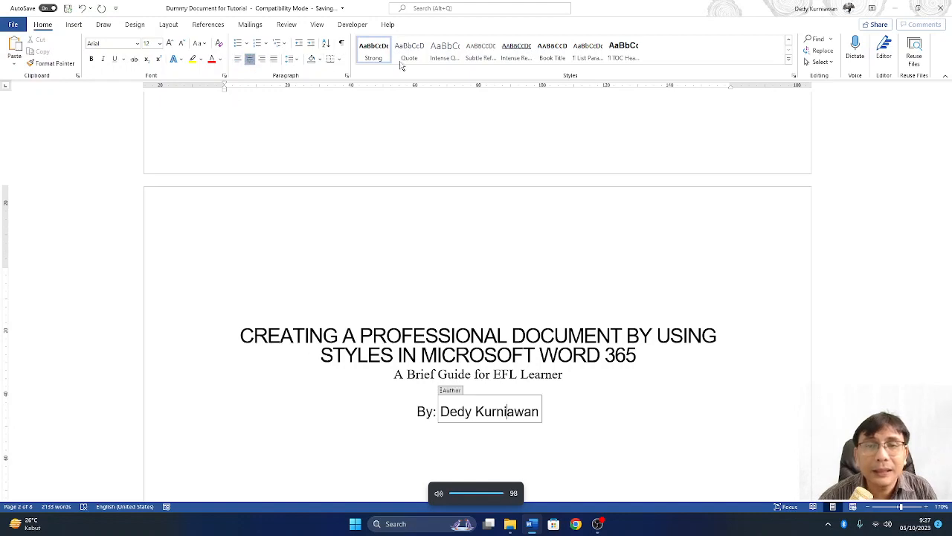
{"action": "left_click", "coordinate": [601, 446]}
{"action": "scroll", "coordinate": [574, 404], "scroll_direction": "down", "scroll_amount": 3}
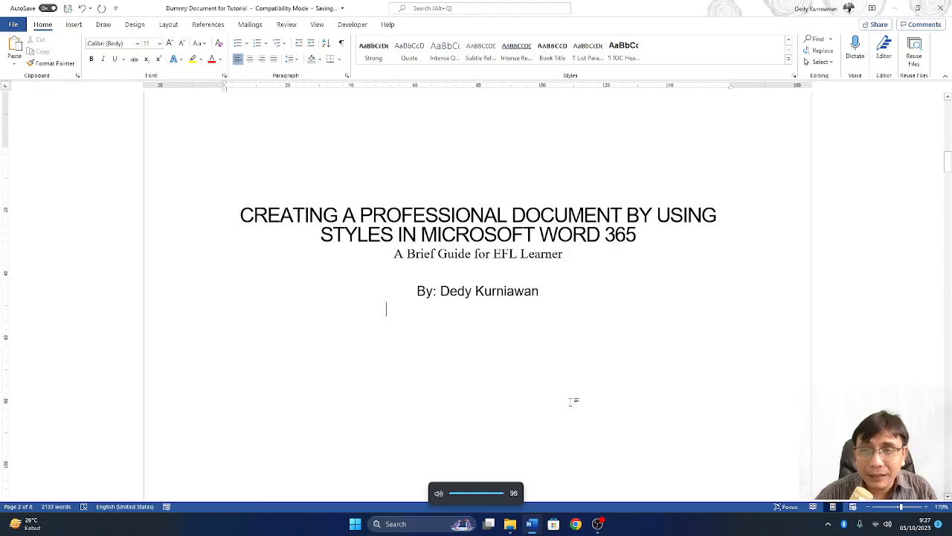
{"action": "scroll", "coordinate": [574, 401], "scroll_direction": "up", "scroll_amount": 20}
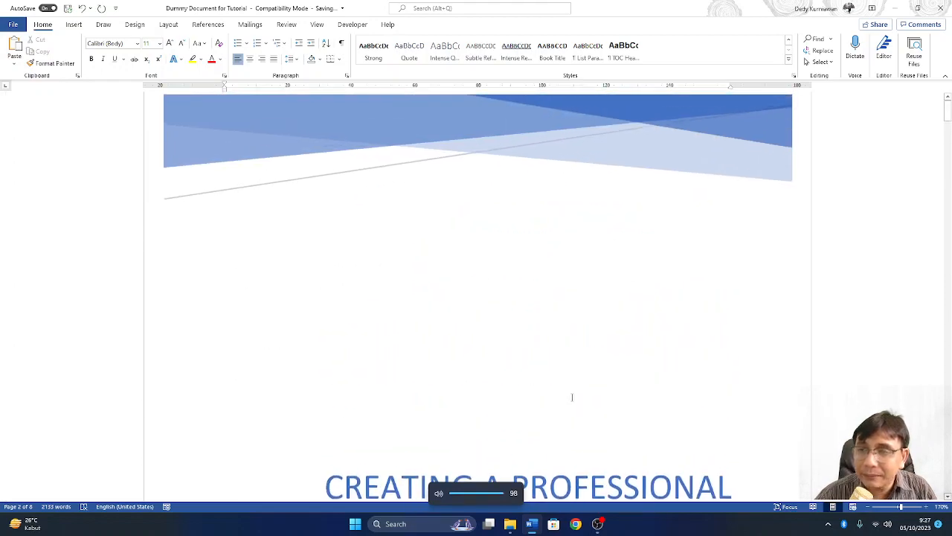
{"action": "scroll", "coordinate": [572, 397], "scroll_direction": "down", "scroll_amount": 5}
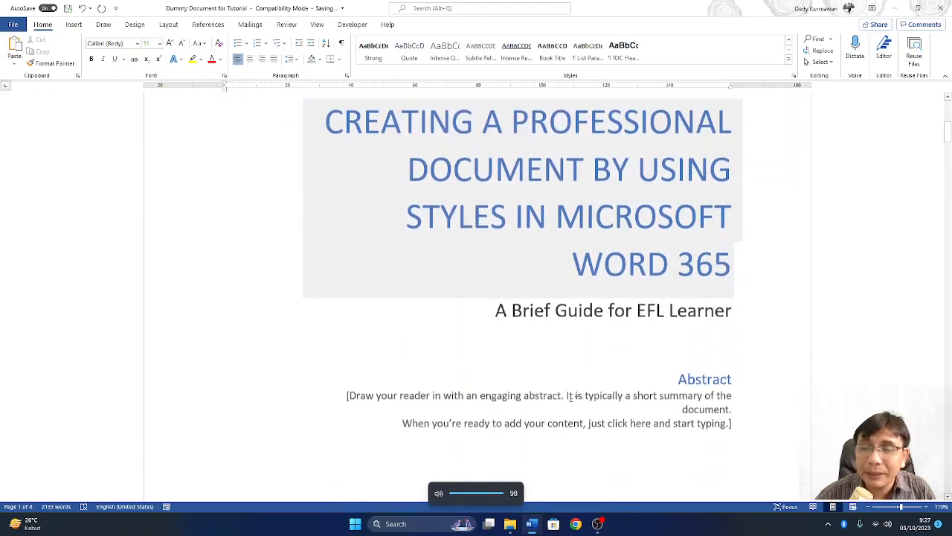
{"action": "scroll", "coordinate": [570, 397], "scroll_direction": "down", "scroll_amount": 6}
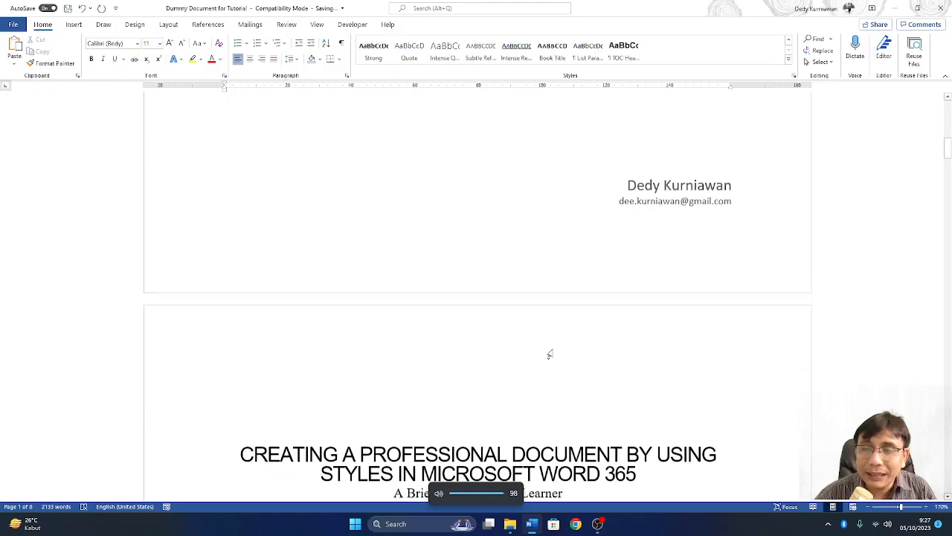
{"action": "scroll", "coordinate": [550, 354], "scroll_direction": "up", "scroll_amount": 10}
{"action": "scroll", "coordinate": [547, 351], "scroll_direction": "down", "scroll_amount": 6}
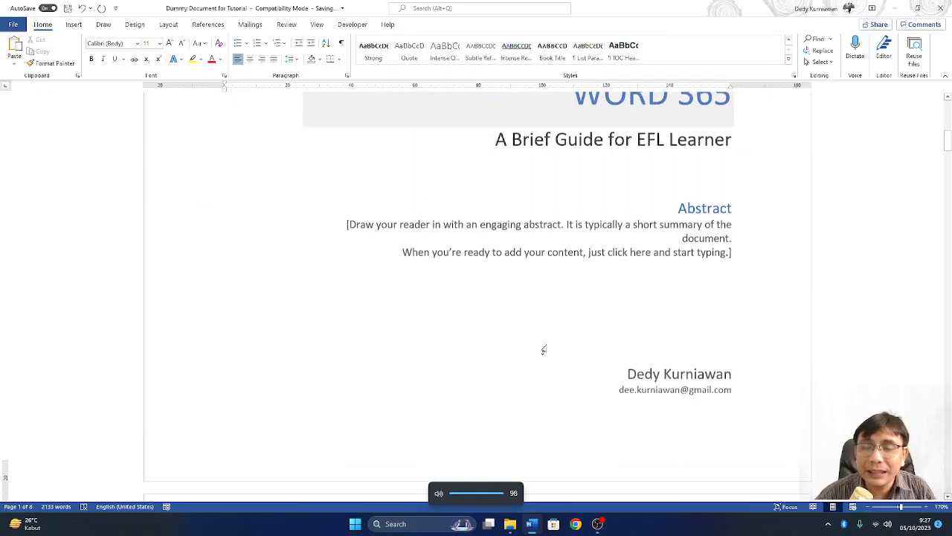
{"action": "scroll", "coordinate": [544, 349], "scroll_direction": "down", "scroll_amount": 6}
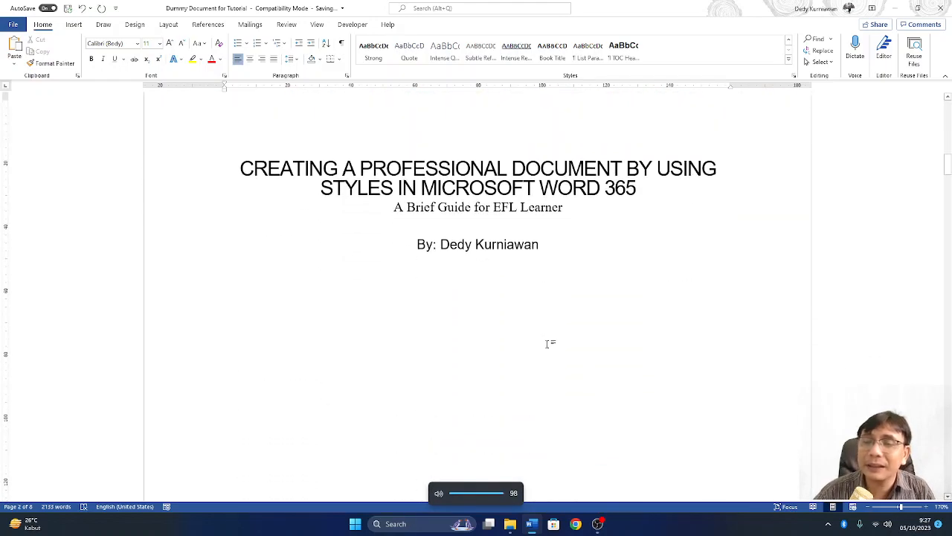
{"action": "scroll", "coordinate": [557, 257], "scroll_direction": "down", "scroll_amount": 5}
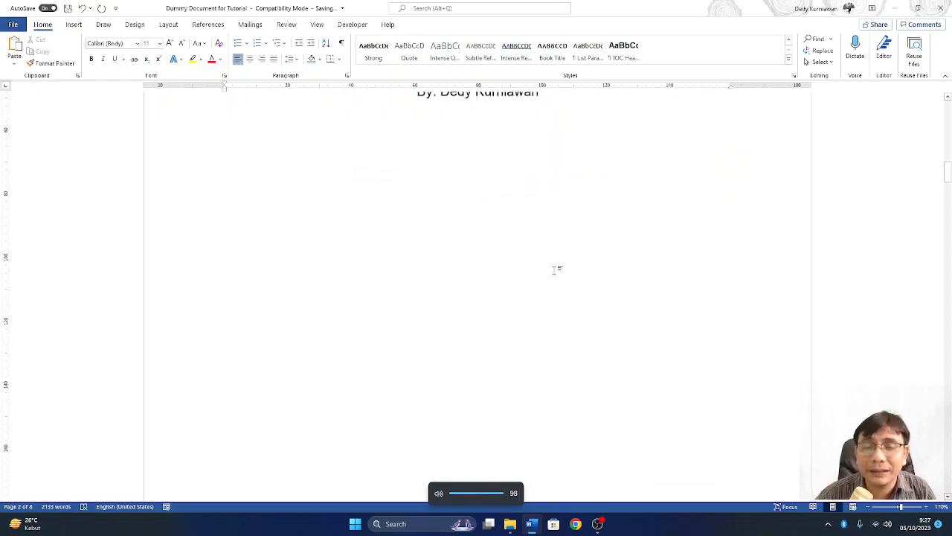
{"action": "scroll", "coordinate": [554, 269], "scroll_direction": "down", "scroll_amount": 10}
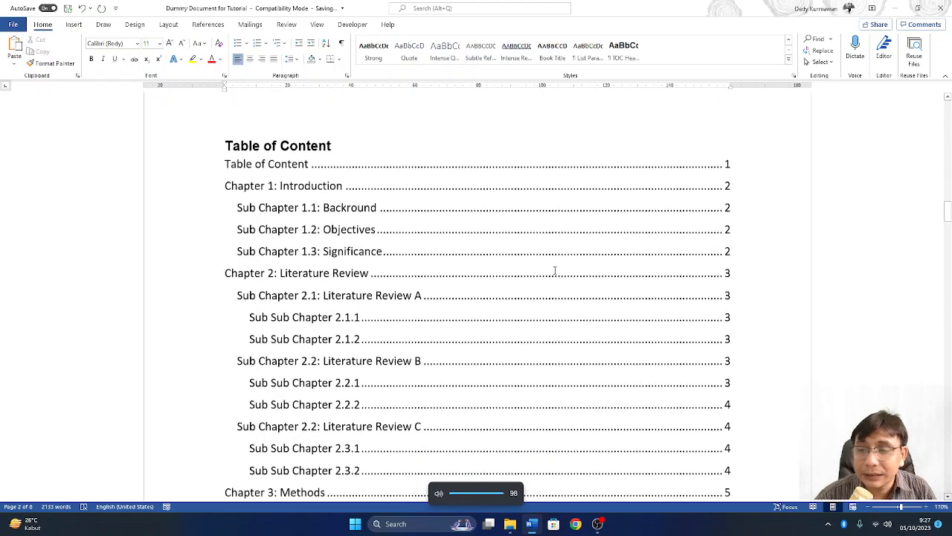
- Update the entire table of contents through Update Field
{"action": "scroll", "coordinate": [554, 270], "scroll_direction": "up", "scroll_amount": 8}
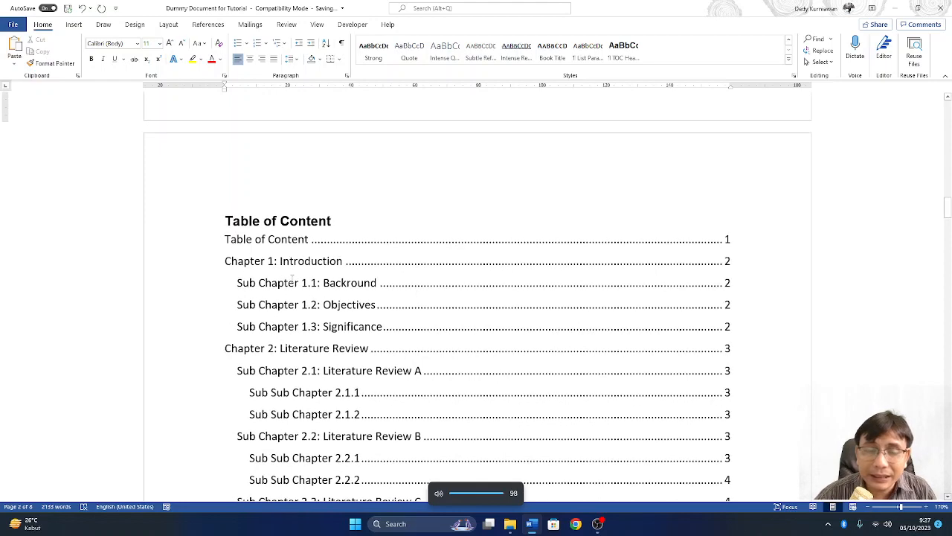
{"action": "right_click", "coordinate": [295, 275]}
{"action": "left_click", "coordinate": [327, 339]}
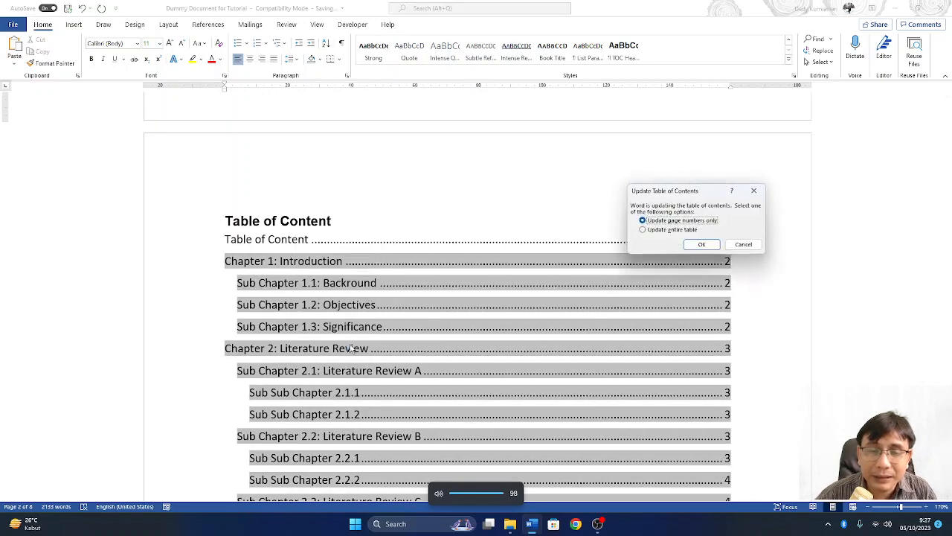
{"action": "left_click", "coordinate": [651, 230]}
{"action": "left_click", "coordinate": [700, 245]}
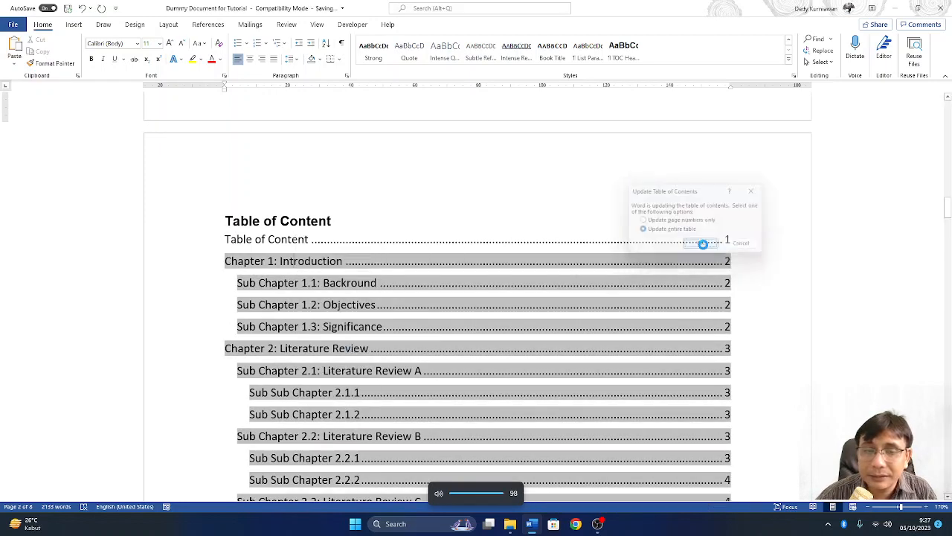
{"action": "left_click", "coordinate": [556, 370]}
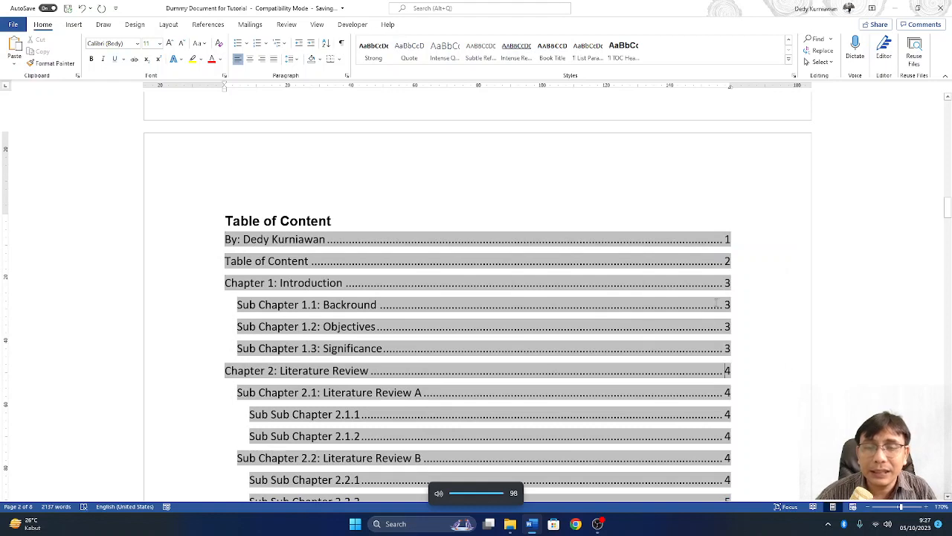
{"action": "left_click", "coordinate": [698, 222]}
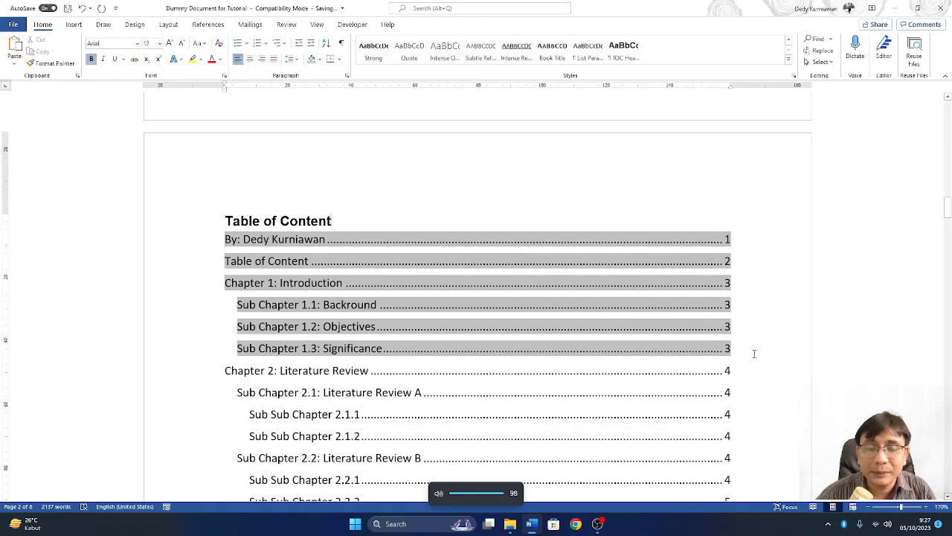
{"action": "left_click", "coordinate": [192, 197]}
{"action": "left_click", "coordinate": [189, 326]}
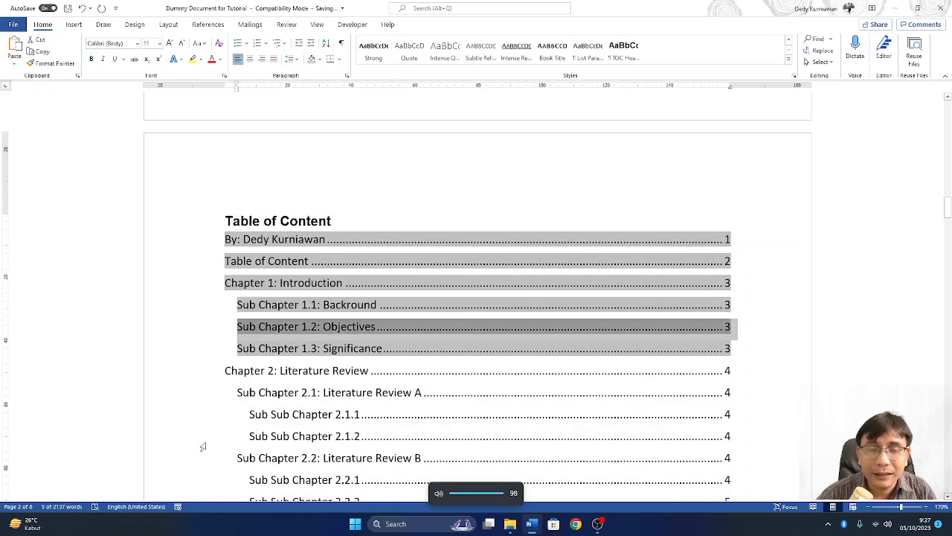
{"action": "left_click", "coordinate": [195, 444]}
{"action": "scroll", "coordinate": [412, 295], "scroll_direction": "up", "scroll_amount": 10}
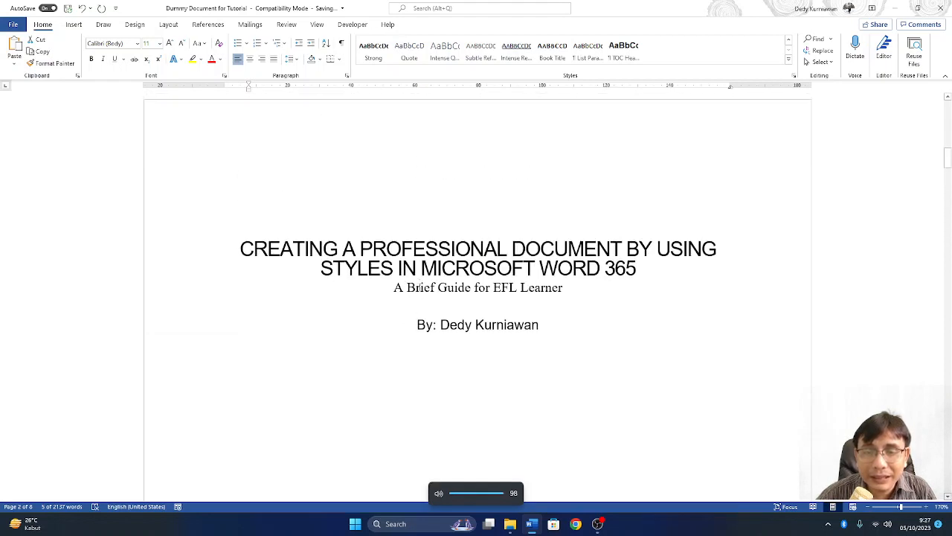
{"action": "left_click", "coordinate": [482, 366]}
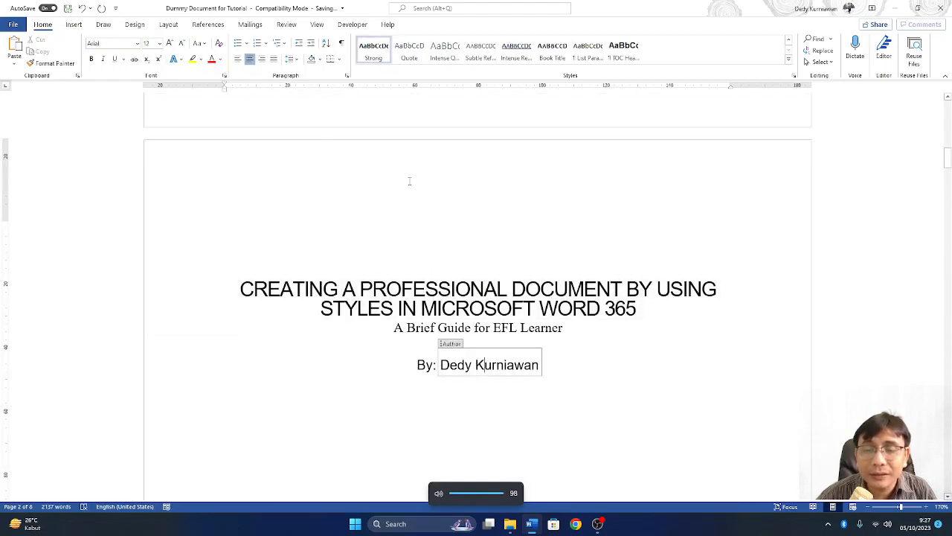
{"action": "left_click", "coordinate": [411, 365]}
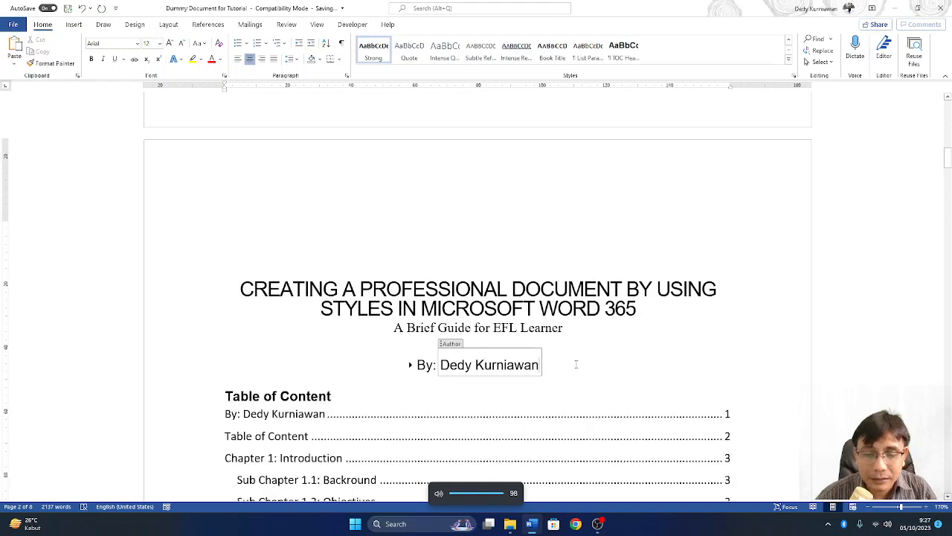
{"action": "left_click", "coordinate": [411, 366]}
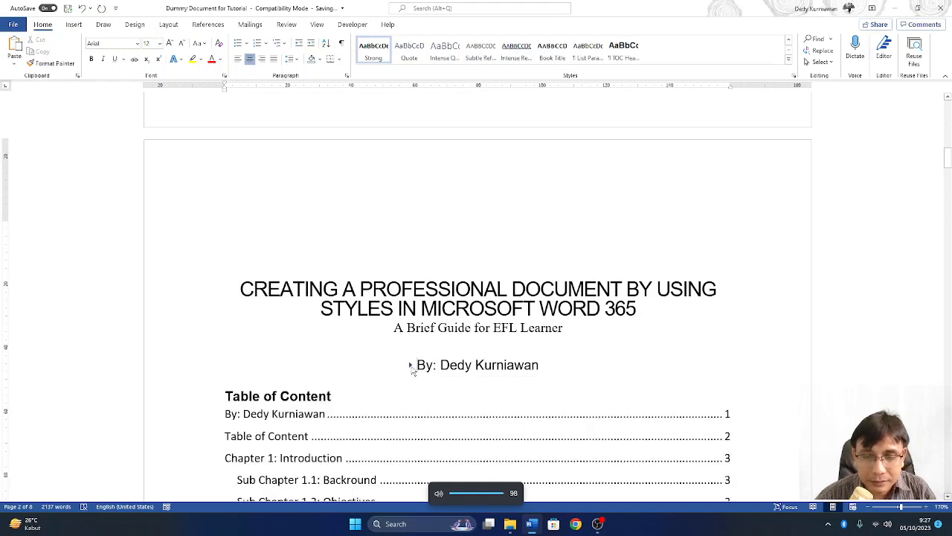
{"action": "left_click", "coordinate": [392, 403]}
{"action": "scroll", "coordinate": [380, 372], "scroll_direction": "down", "scroll_amount": 3}
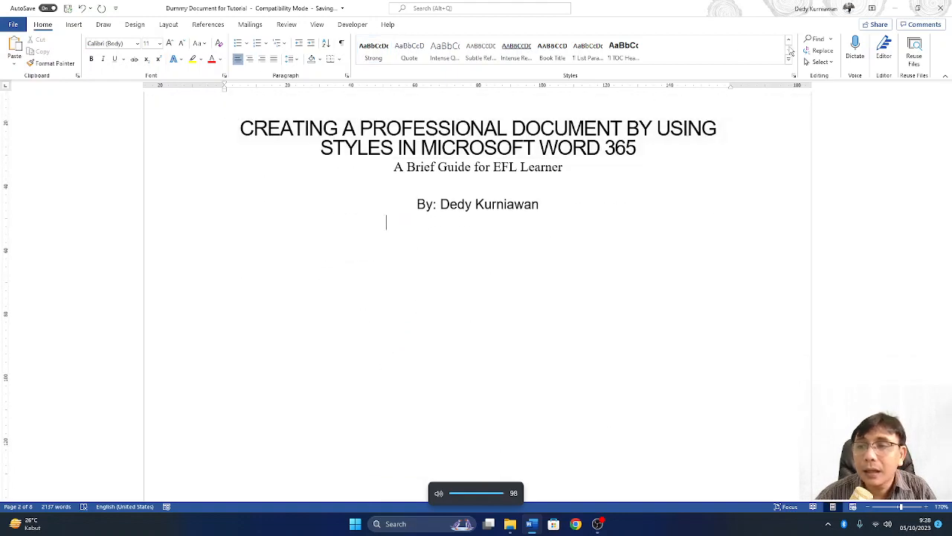
{"action": "left_click", "coordinate": [788, 42]}
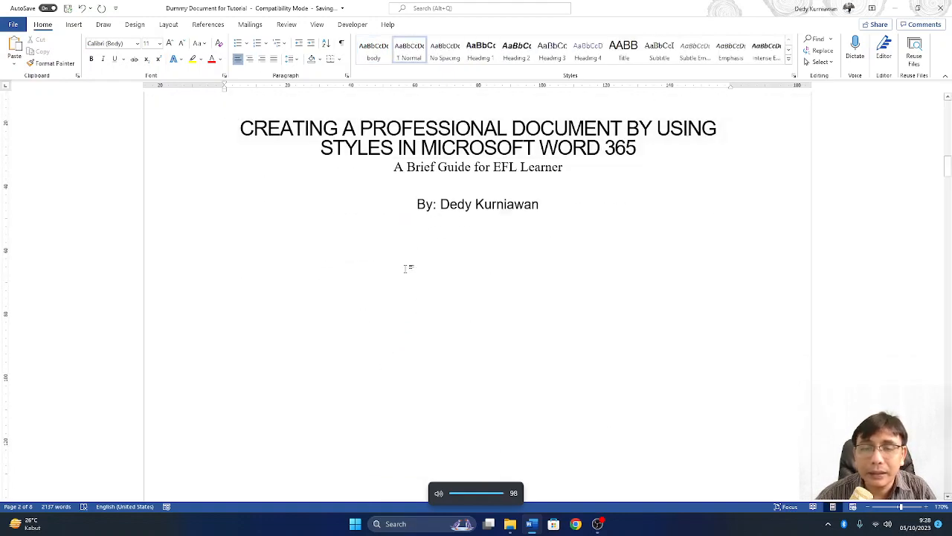
{"action": "scroll", "coordinate": [376, 315], "scroll_direction": "down", "scroll_amount": 10}
{"action": "scroll", "coordinate": [375, 322], "scroll_direction": "down", "scroll_amount": 3}
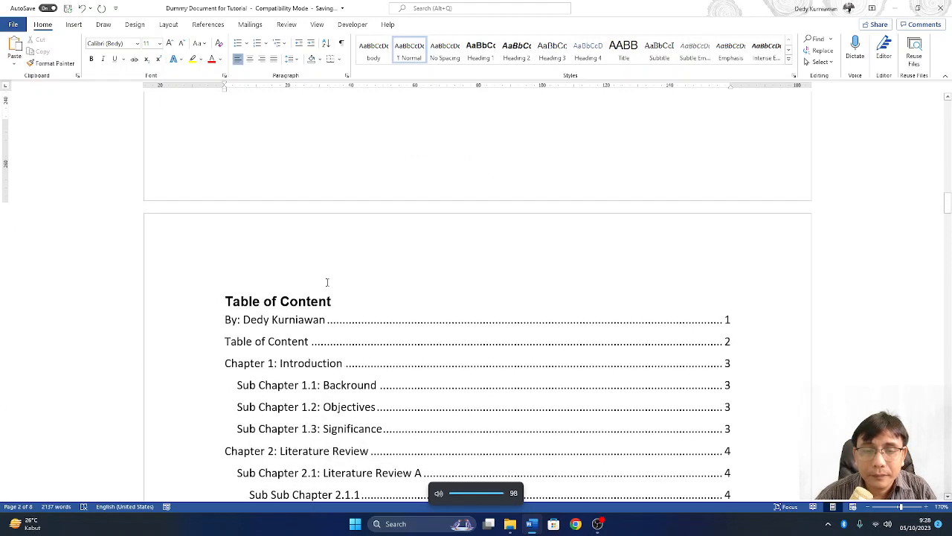
- Return to the blue cover page, place the caret there and show the Insert tab
{"action": "left_click", "coordinate": [326, 255]}
{"action": "scroll", "coordinate": [325, 255], "scroll_direction": "down", "scroll_amount": 3}
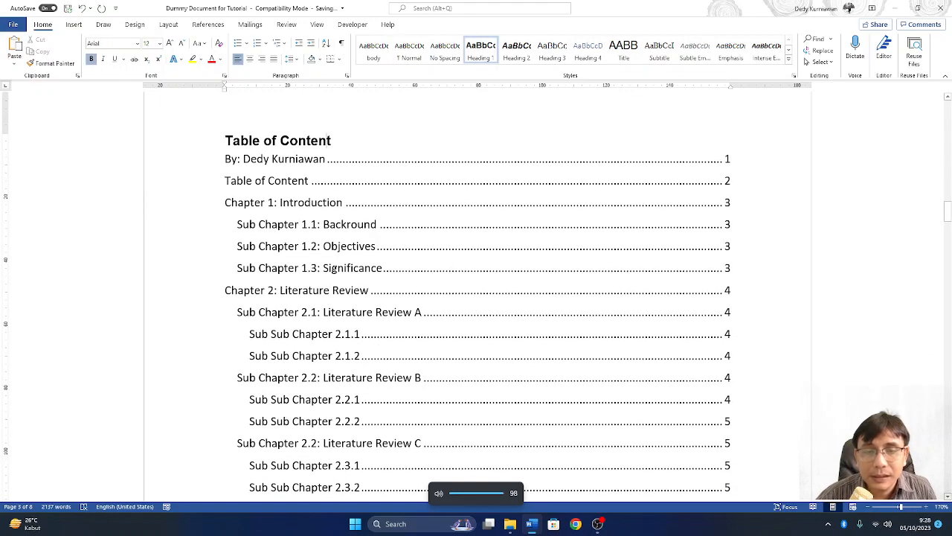
{"action": "scroll", "coordinate": [354, 240], "scroll_direction": "down", "scroll_amount": 6}
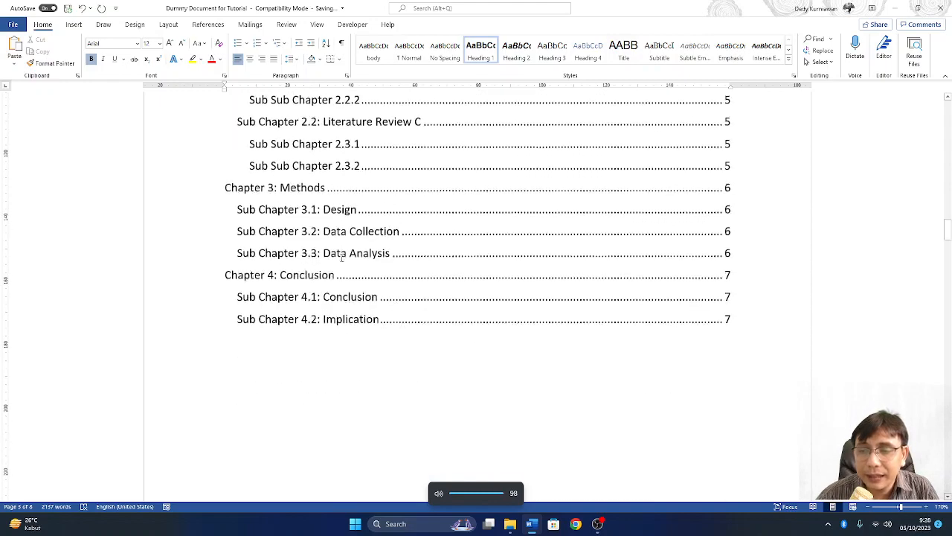
{"action": "scroll", "coordinate": [353, 240], "scroll_direction": "up", "scroll_amount": 8}
{"action": "scroll", "coordinate": [353, 240], "scroll_direction": "up", "scroll_amount": 20}
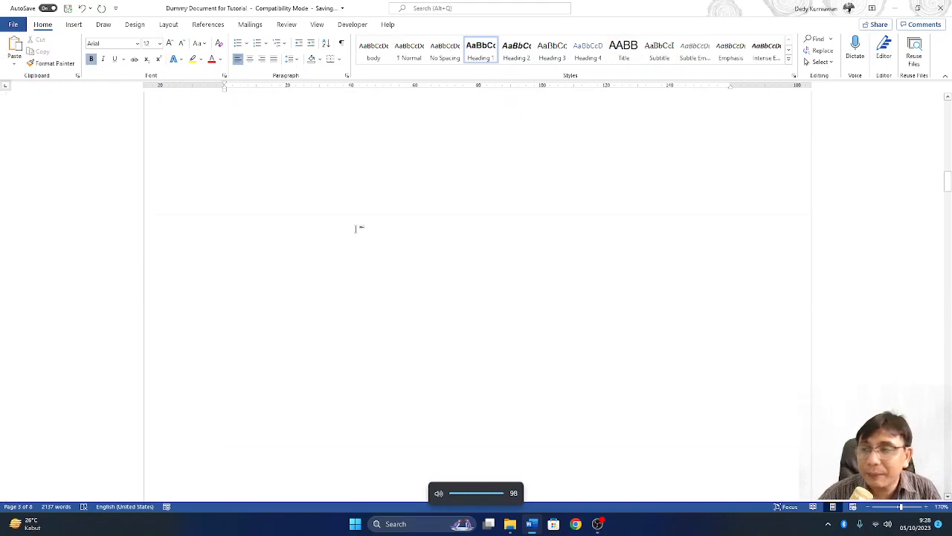
{"action": "scroll", "coordinate": [741, 193], "scroll_direction": "up", "scroll_amount": 15}
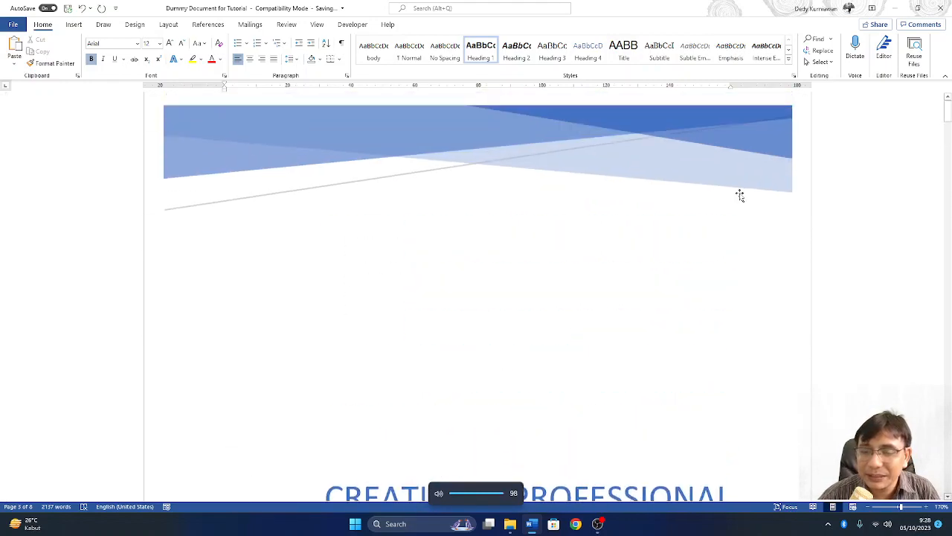
{"action": "scroll", "coordinate": [737, 195], "scroll_direction": "down", "scroll_amount": 3}
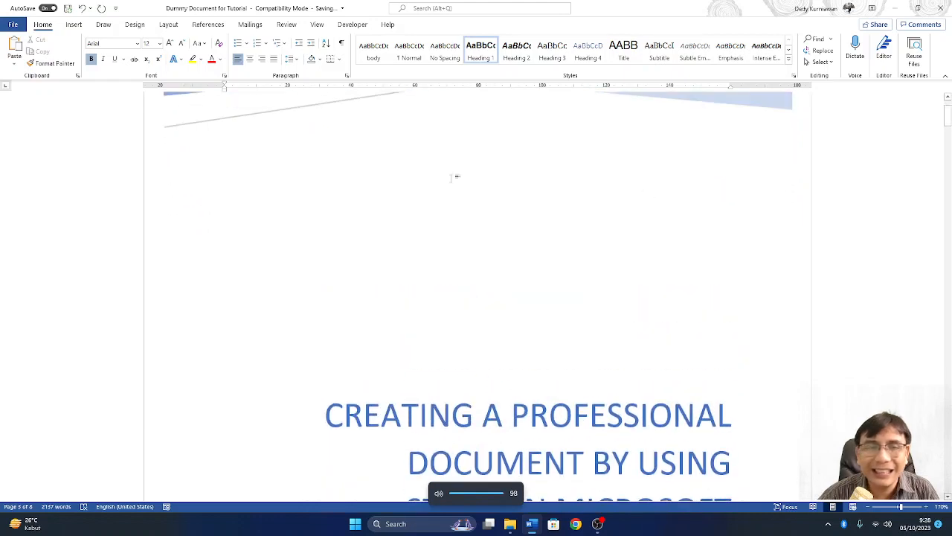
{"action": "left_click", "coordinate": [395, 226]}
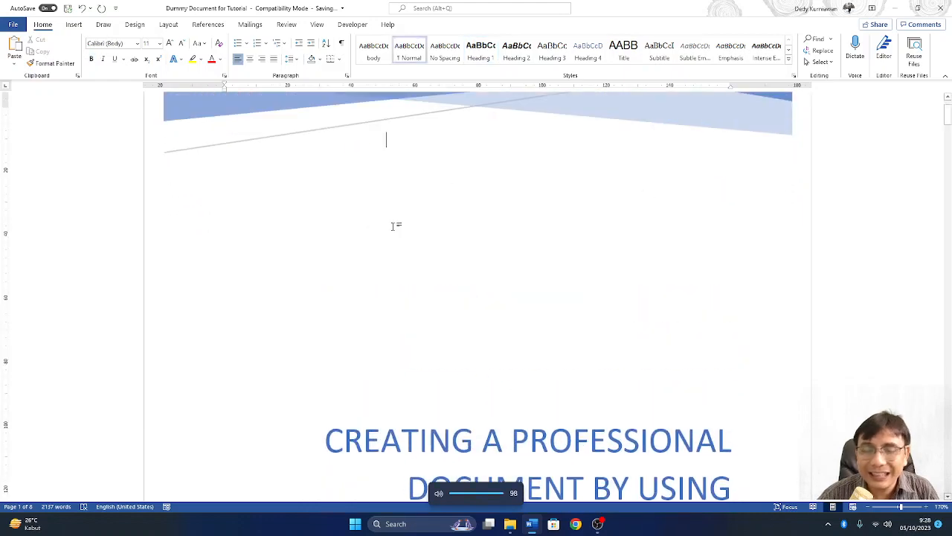
{"action": "left_click", "coordinate": [72, 24]}
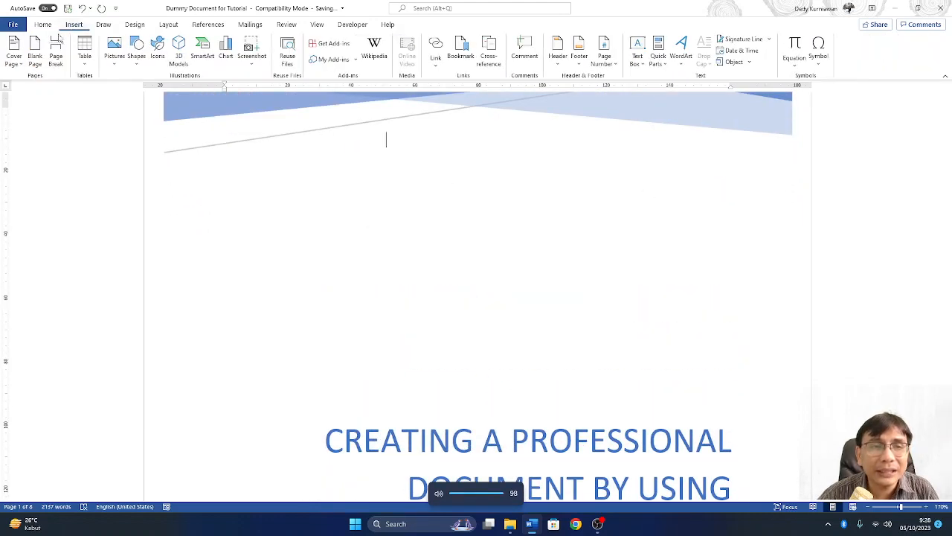
- Swap the cover for the Semaphore design from the Cover Page gallery
{"action": "left_click", "coordinate": [12, 64]}
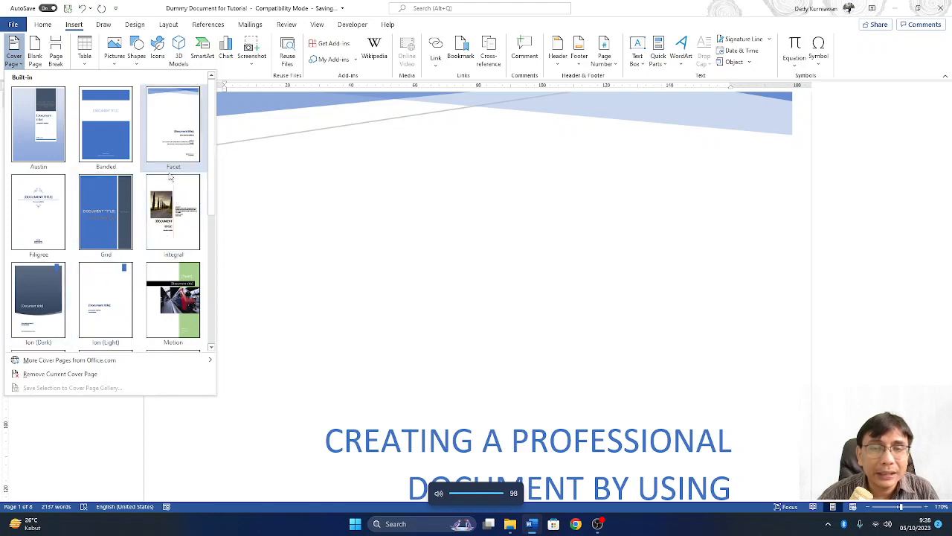
{"action": "scroll", "coordinate": [114, 318], "scroll_direction": "down", "scroll_amount": 3}
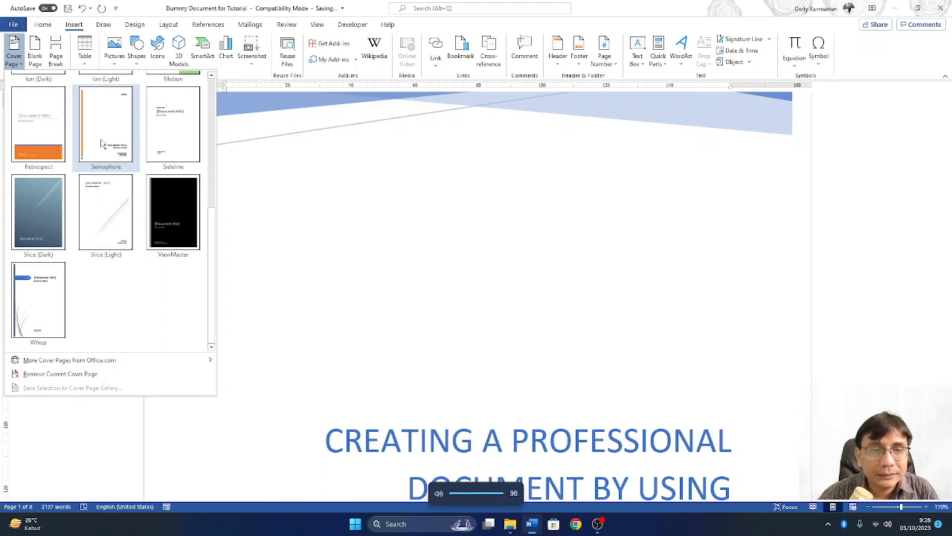
{"action": "left_click", "coordinate": [109, 128]}
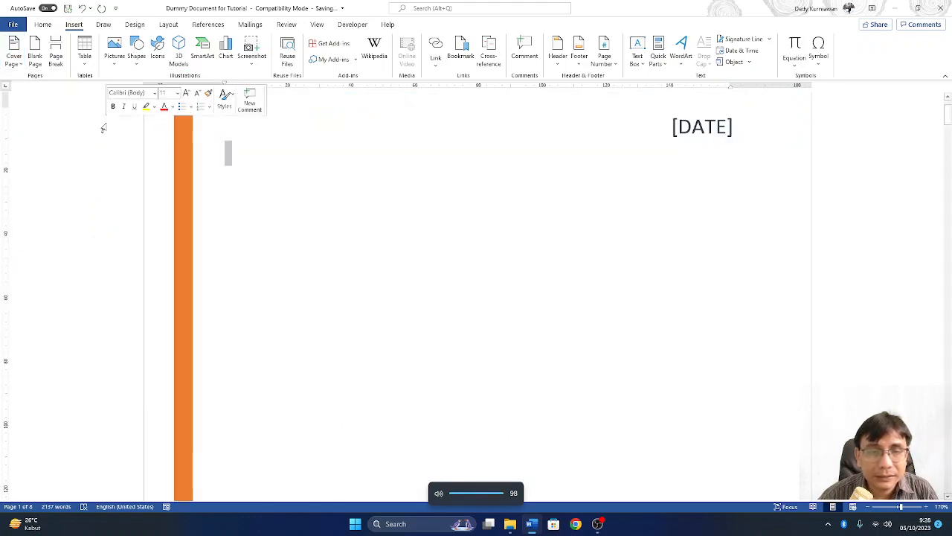
{"action": "scroll", "coordinate": [346, 261], "scroll_direction": "up", "scroll_amount": 2}
{"action": "scroll", "coordinate": [384, 274], "scroll_direction": "down", "scroll_amount": 20}
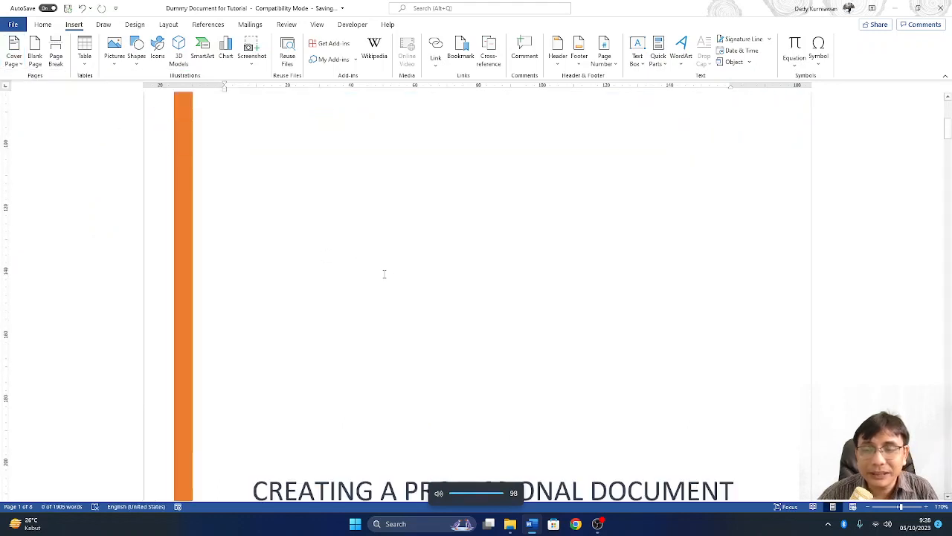
{"action": "scroll", "coordinate": [384, 281], "scroll_direction": "up", "scroll_amount": 10}
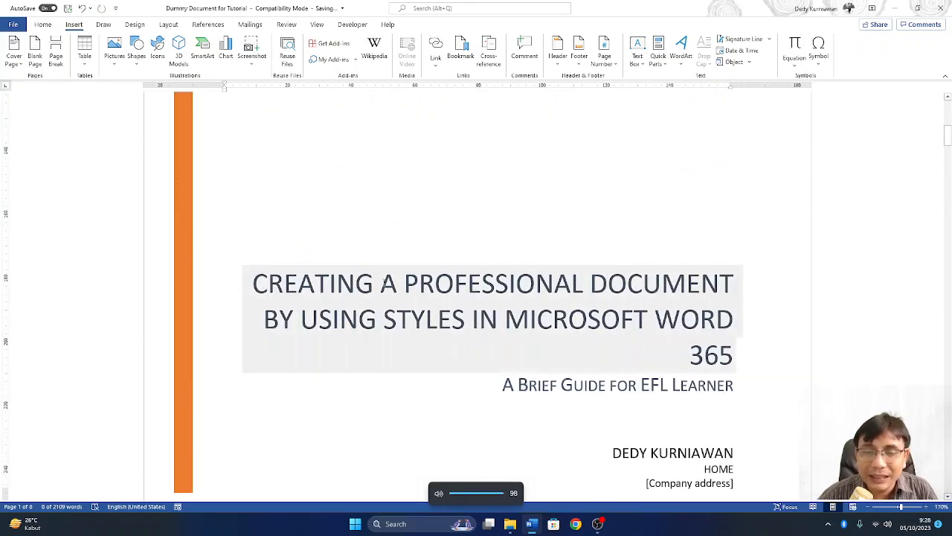
{"action": "scroll", "coordinate": [384, 283], "scroll_direction": "down", "scroll_amount": 10}
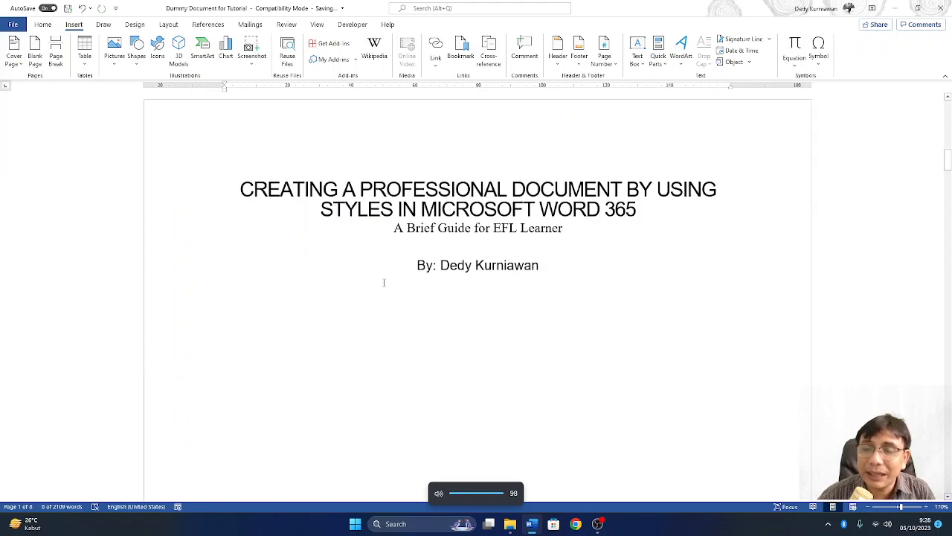
{"action": "scroll", "coordinate": [384, 283], "scroll_direction": "up", "scroll_amount": 10}
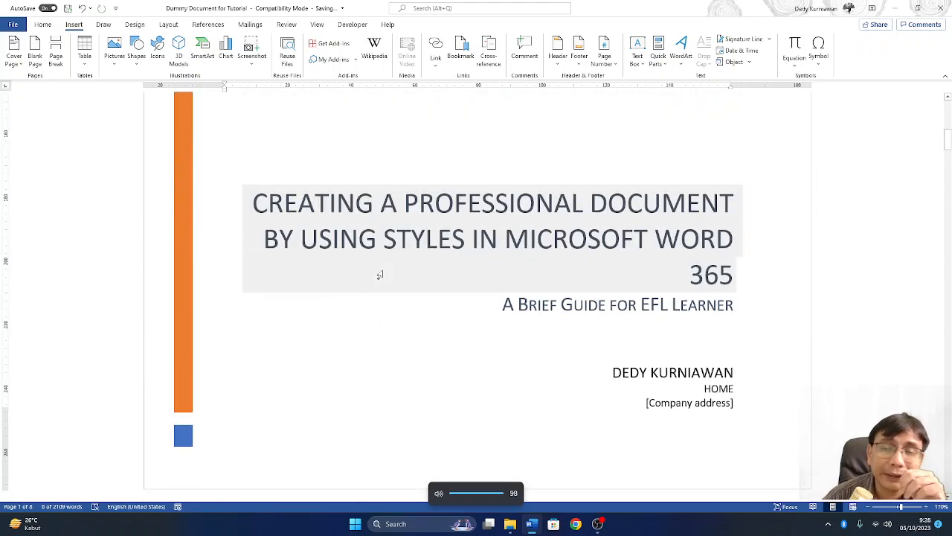
{"action": "scroll", "coordinate": [381, 272], "scroll_direction": "up", "scroll_amount": 3}
{"action": "scroll", "coordinate": [382, 270], "scroll_direction": "down", "scroll_amount": 5}
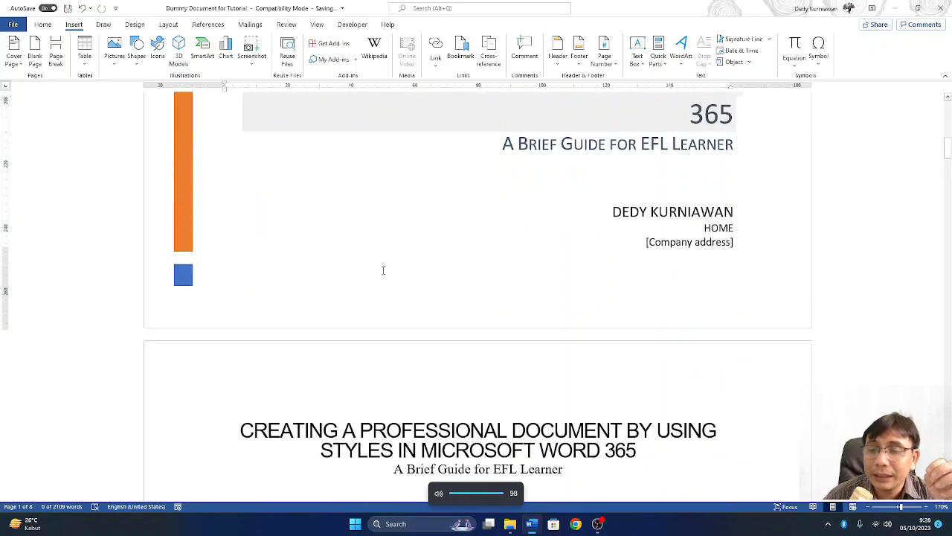
{"action": "scroll", "coordinate": [383, 270], "scroll_direction": "up", "scroll_amount": 10}
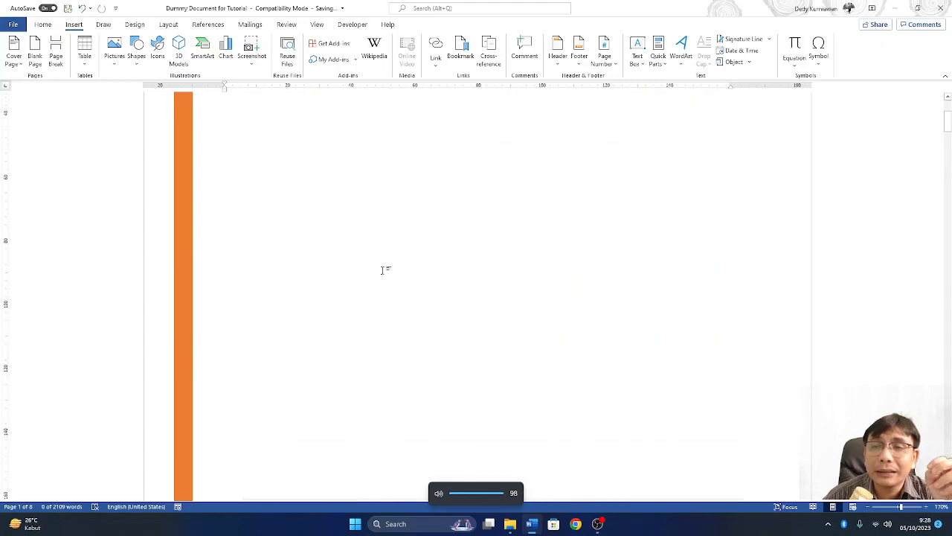
{"action": "scroll", "coordinate": [383, 270], "scroll_direction": "up", "scroll_amount": 2}
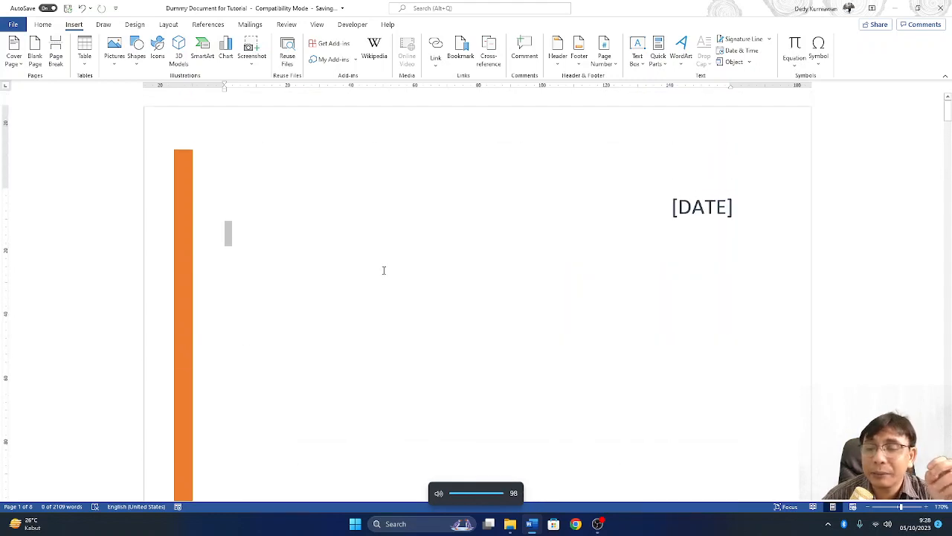
{"action": "left_click", "coordinate": [694, 210]}
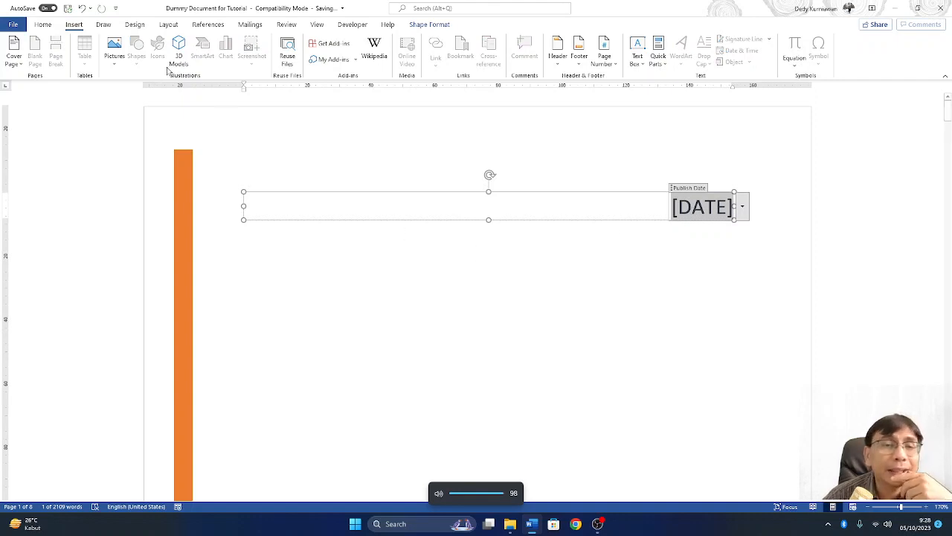
- Undo the Semaphore cover to restore the blue Facet cover, then check its title and author boxes
{"action": "left_click", "coordinate": [86, 7]}
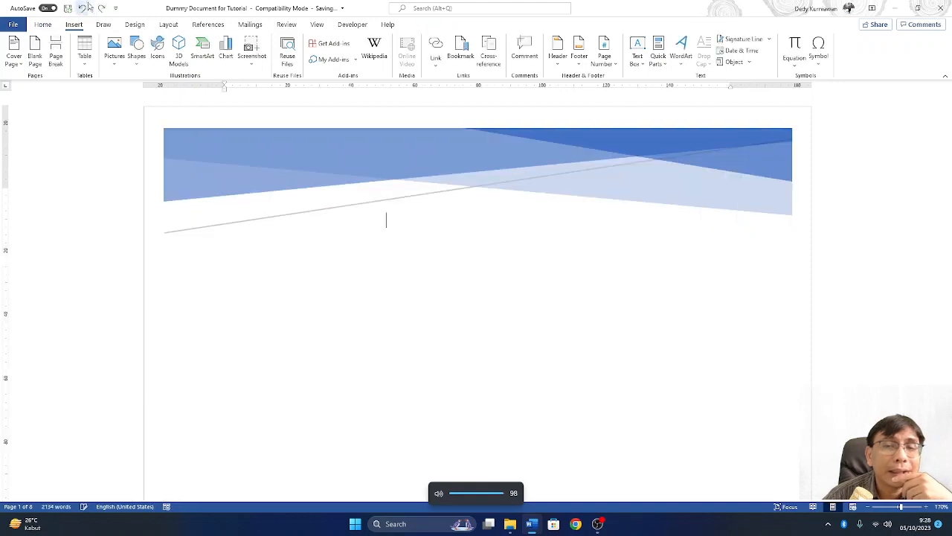
{"action": "scroll", "coordinate": [486, 201], "scroll_direction": "down", "scroll_amount": 5}
{"action": "scroll", "coordinate": [487, 207], "scroll_direction": "down", "scroll_amount": 1}
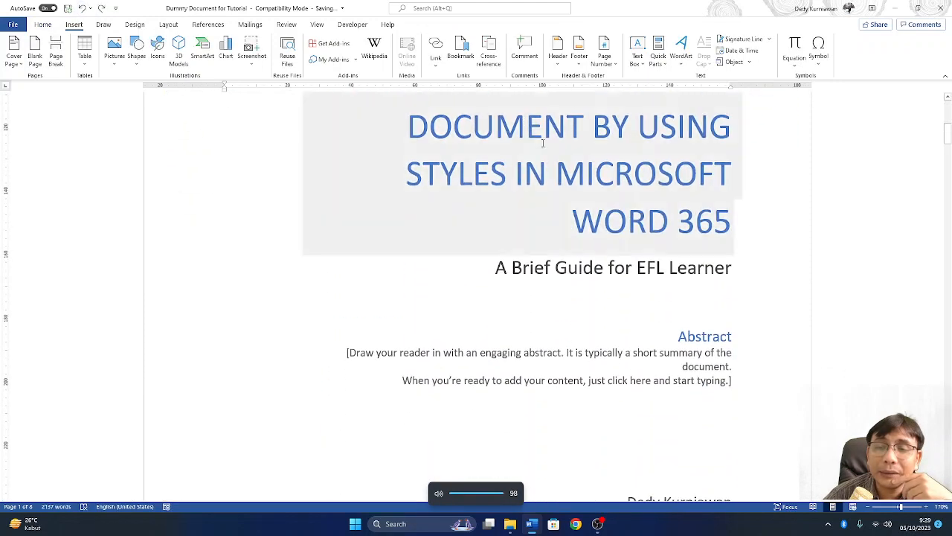
{"action": "left_click", "coordinate": [514, 195]}
{"action": "scroll", "coordinate": [529, 183], "scroll_direction": "down", "scroll_amount": 3}
{"action": "left_click", "coordinate": [485, 316]}
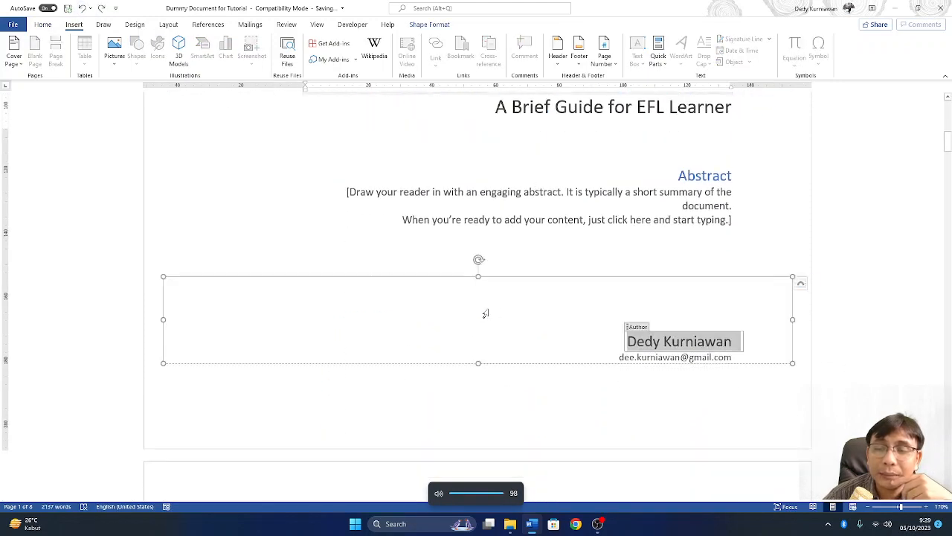
{"action": "left_click", "coordinate": [538, 239]}
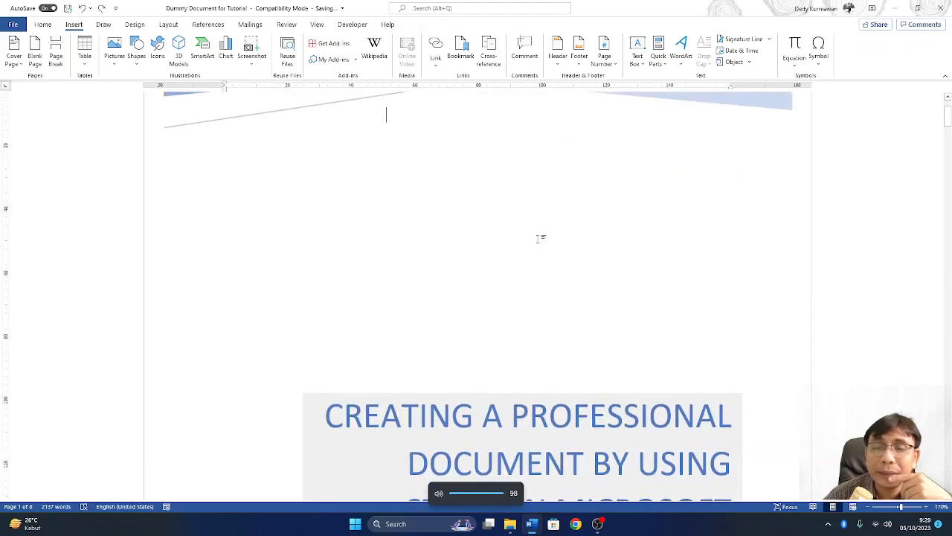
- Check the cover subtitle and scroll through pages 1 and 2 to review them
{"action": "scroll", "coordinate": [540, 238], "scroll_direction": "down", "scroll_amount": 10}
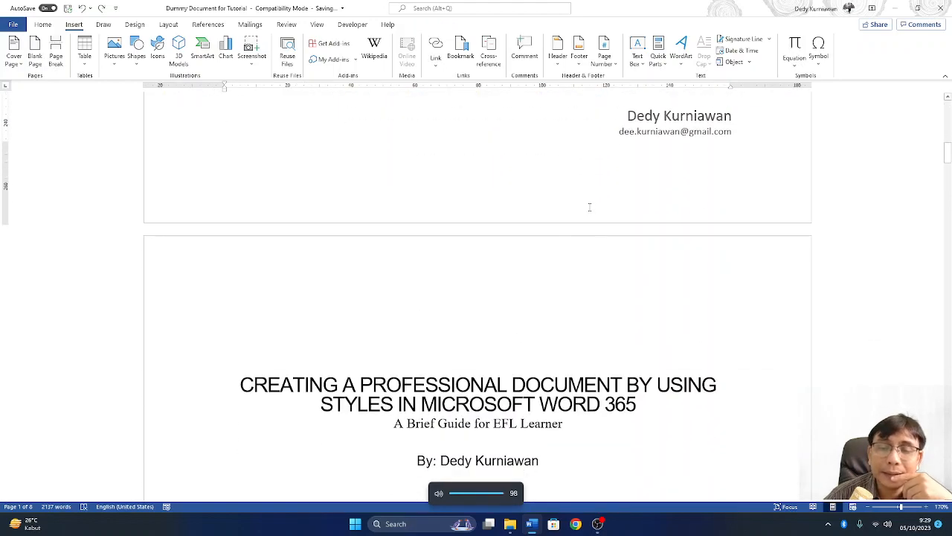
{"action": "scroll", "coordinate": [382, 191], "scroll_direction": "up", "scroll_amount": 5}
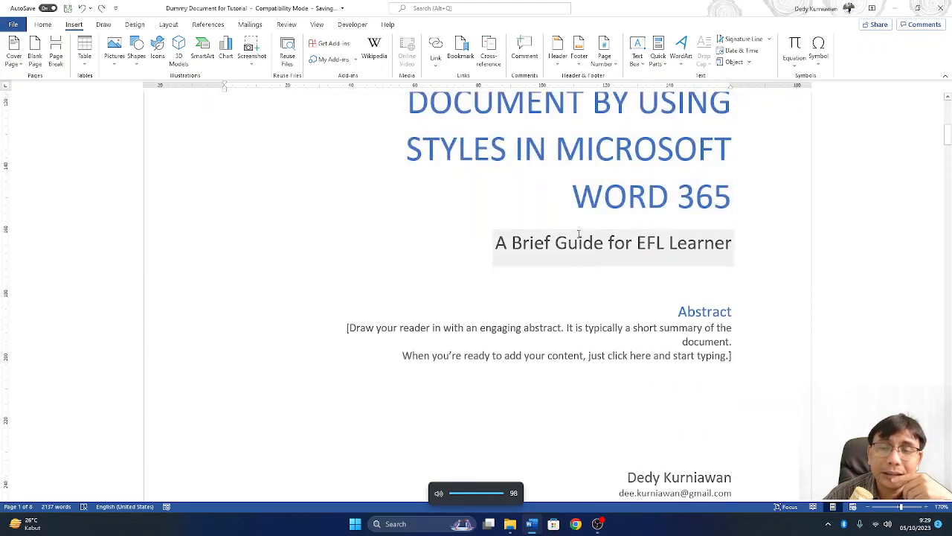
{"action": "left_click", "coordinate": [578, 241]}
{"action": "scroll", "coordinate": [572, 246], "scroll_direction": "down", "scroll_amount": 3}
{"action": "scroll", "coordinate": [571, 250], "scroll_direction": "down", "scroll_amount": 3}
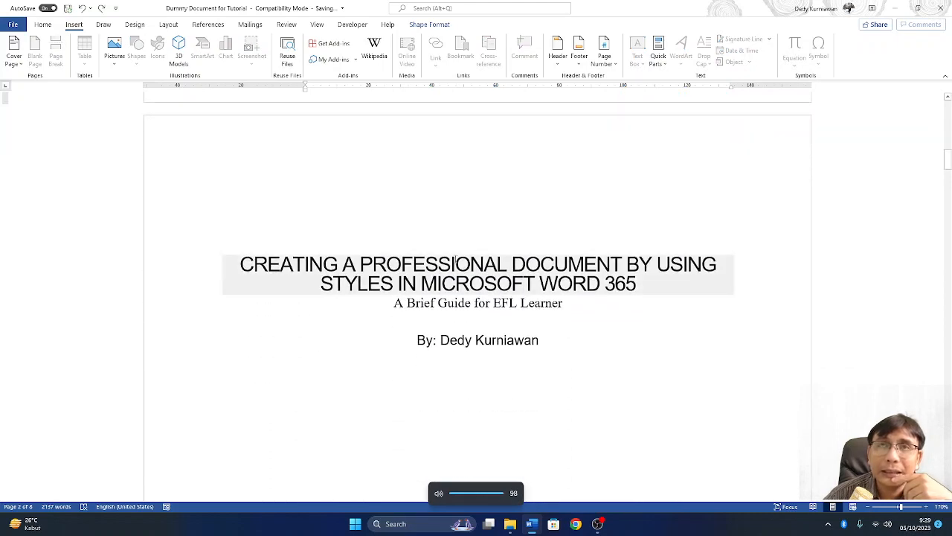
{"action": "scroll", "coordinate": [455, 261], "scroll_direction": "down", "scroll_amount": 2}
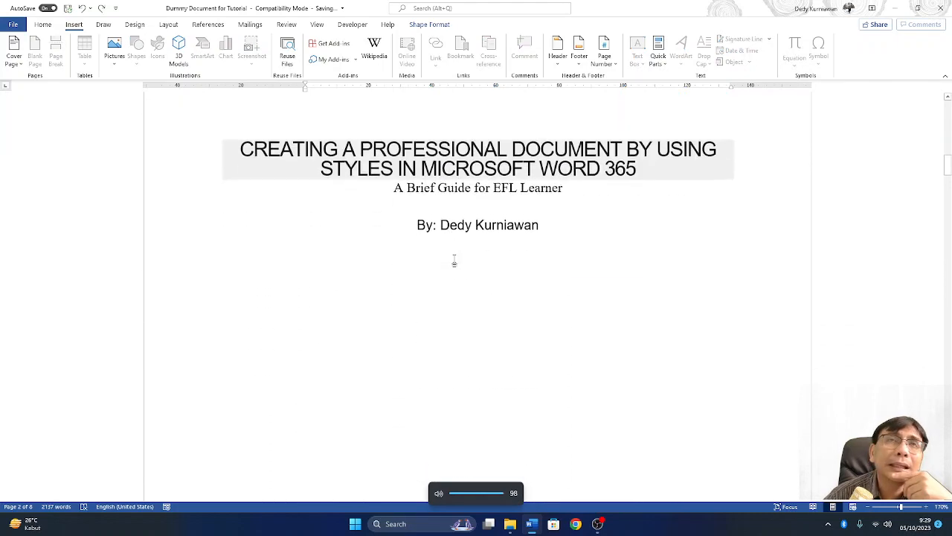
{"action": "scroll", "coordinate": [454, 260], "scroll_direction": "down", "scroll_amount": 2}
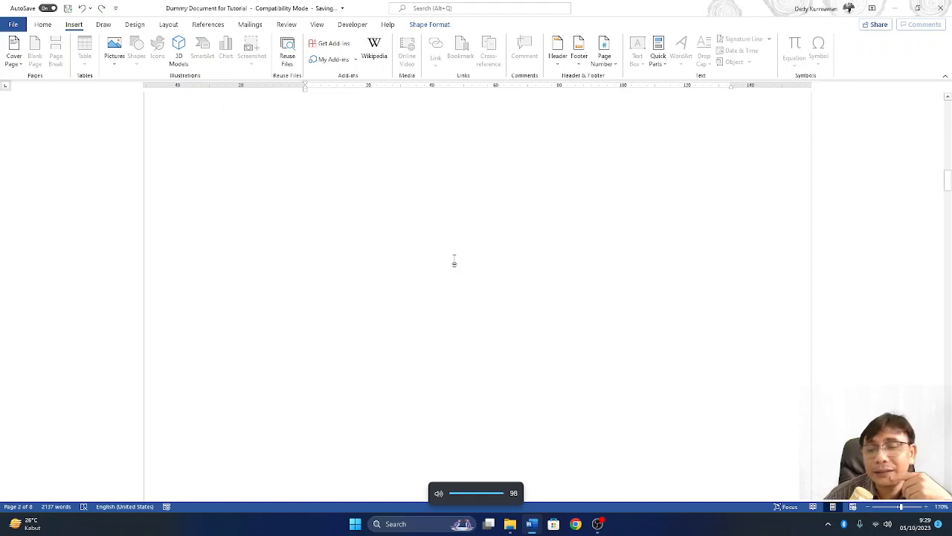
{"action": "scroll", "coordinate": [454, 260], "scroll_direction": "up", "scroll_amount": 15}
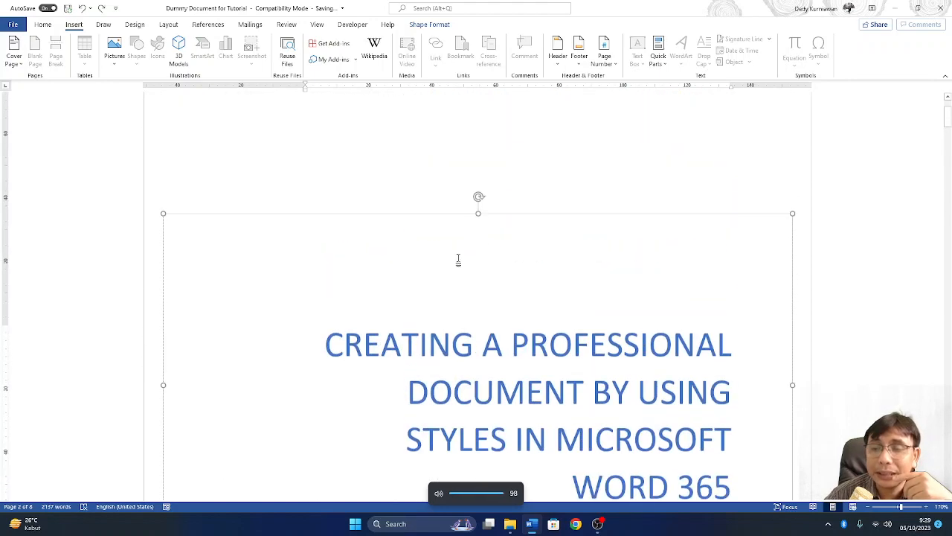
{"action": "left_click", "coordinate": [597, 525]}
{"action": "left_click", "coordinate": [82, 415]}
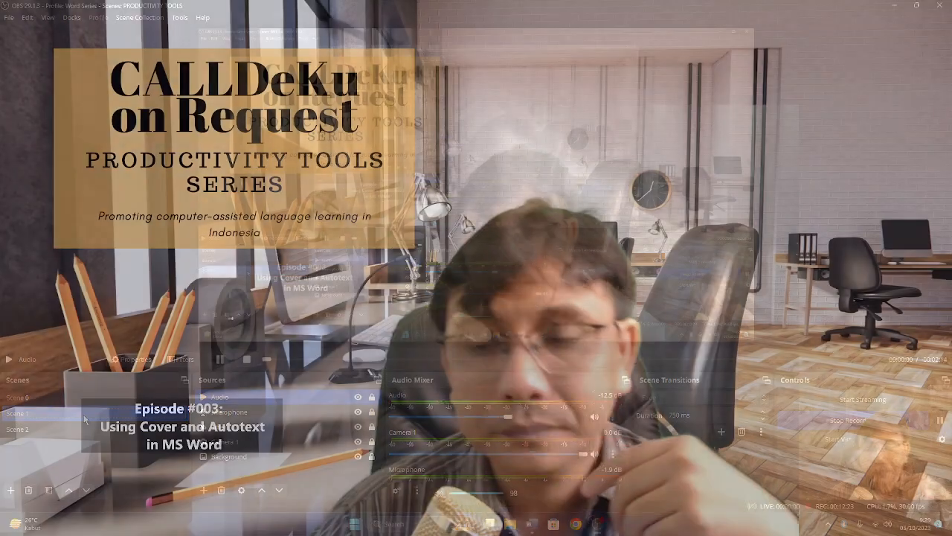